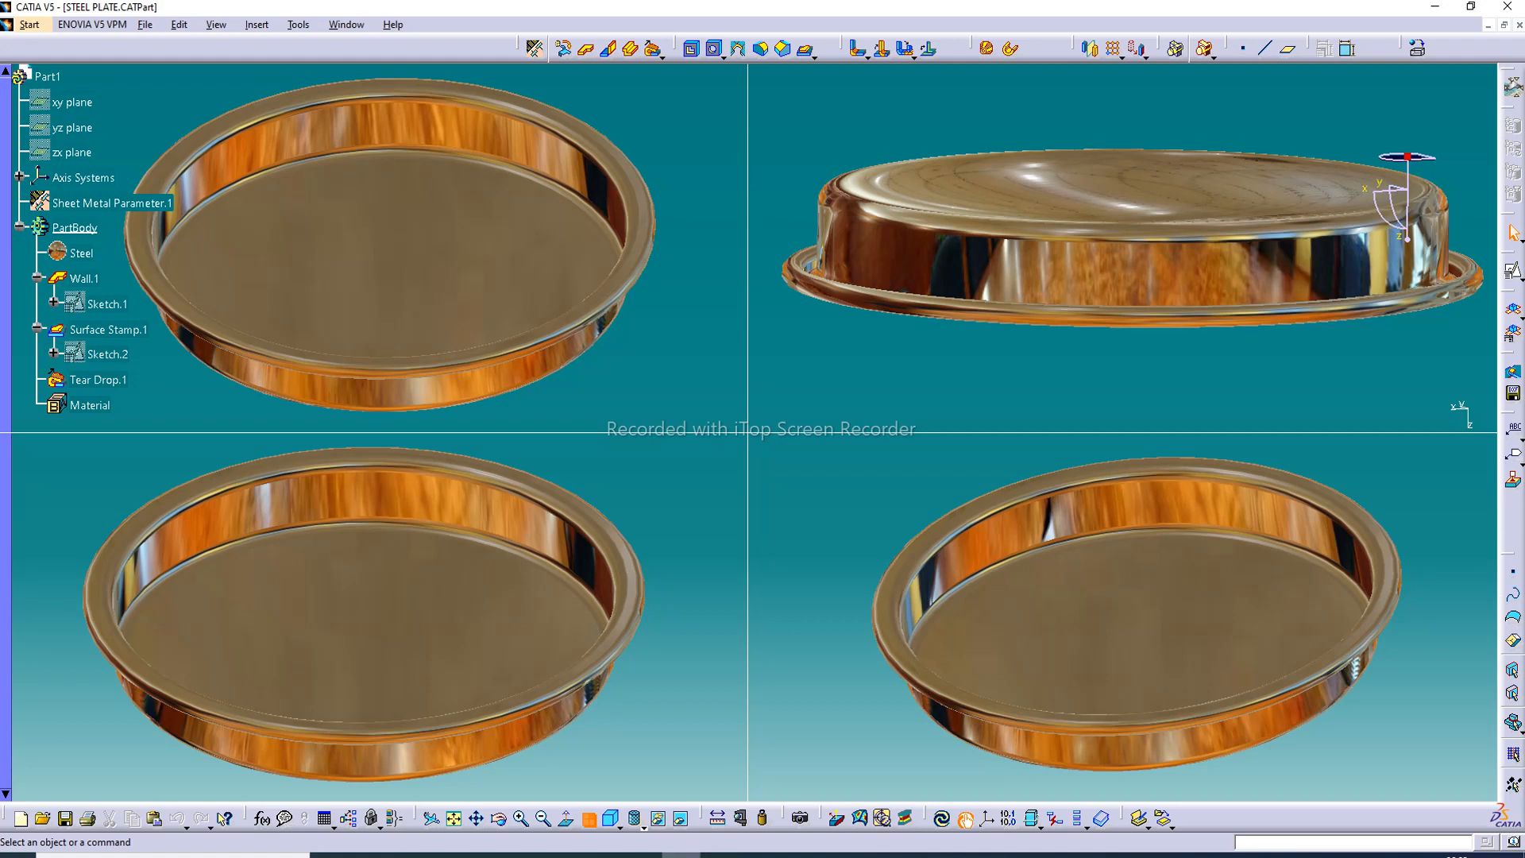
click(651, 855)
click(645, 856)
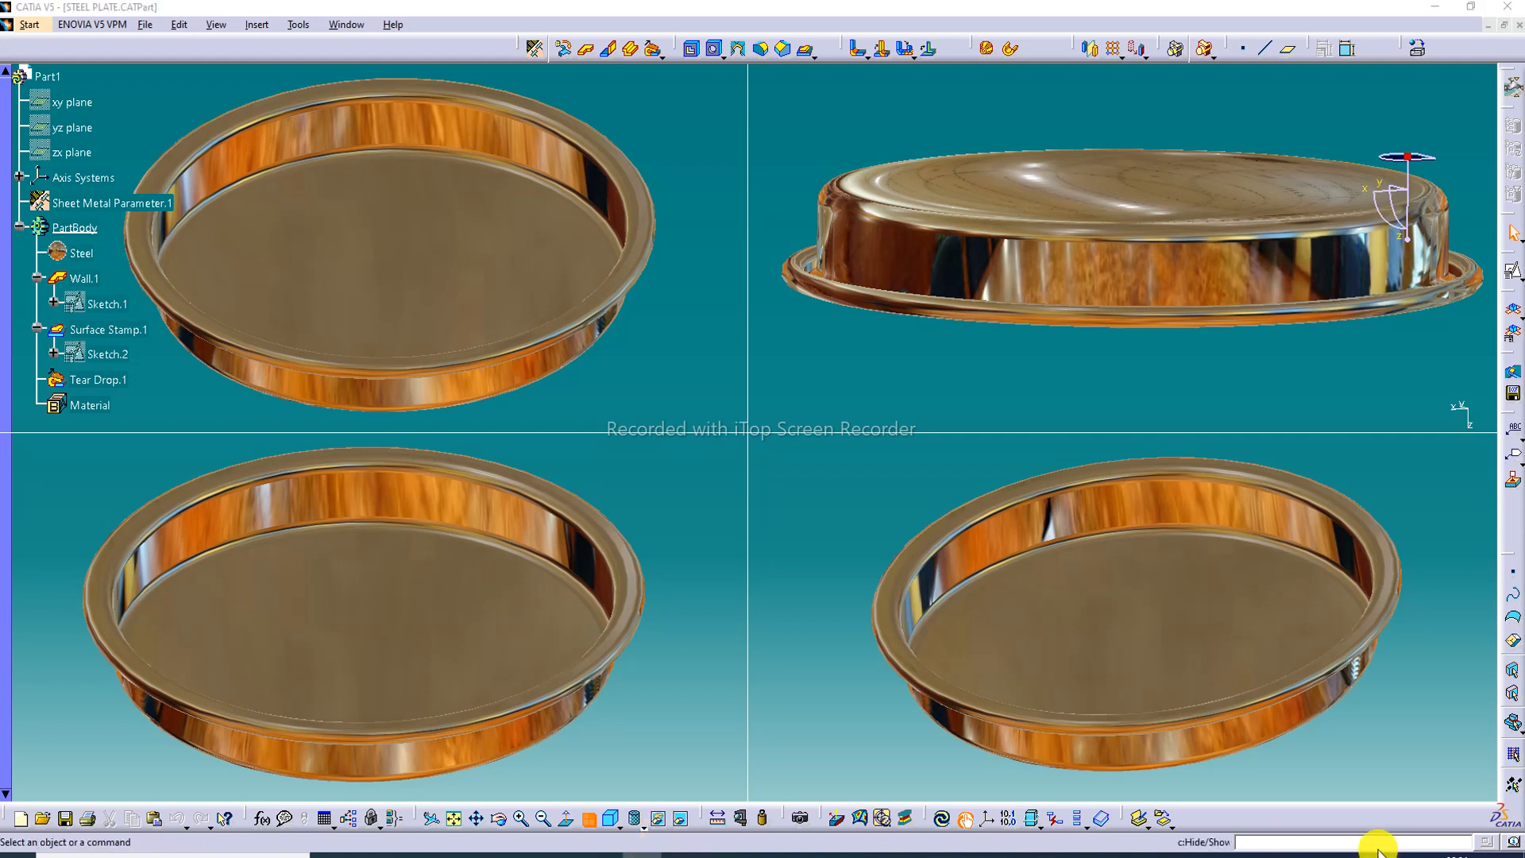
click(1476, 834)
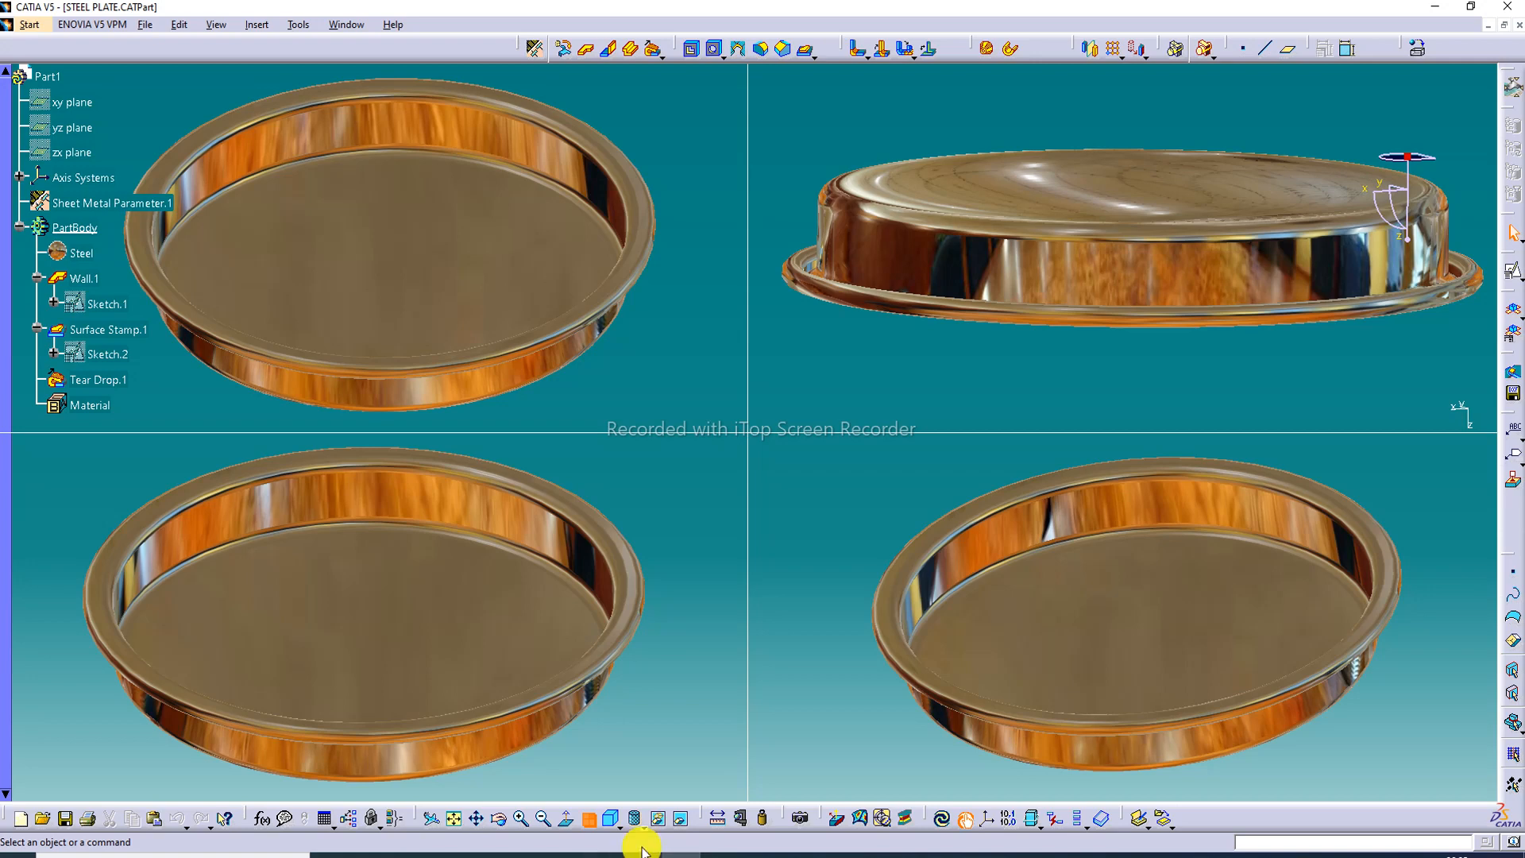
- Switch the finished steel plate from four views to a single isometric view and examine its rim, side wall and base
click(589, 818)
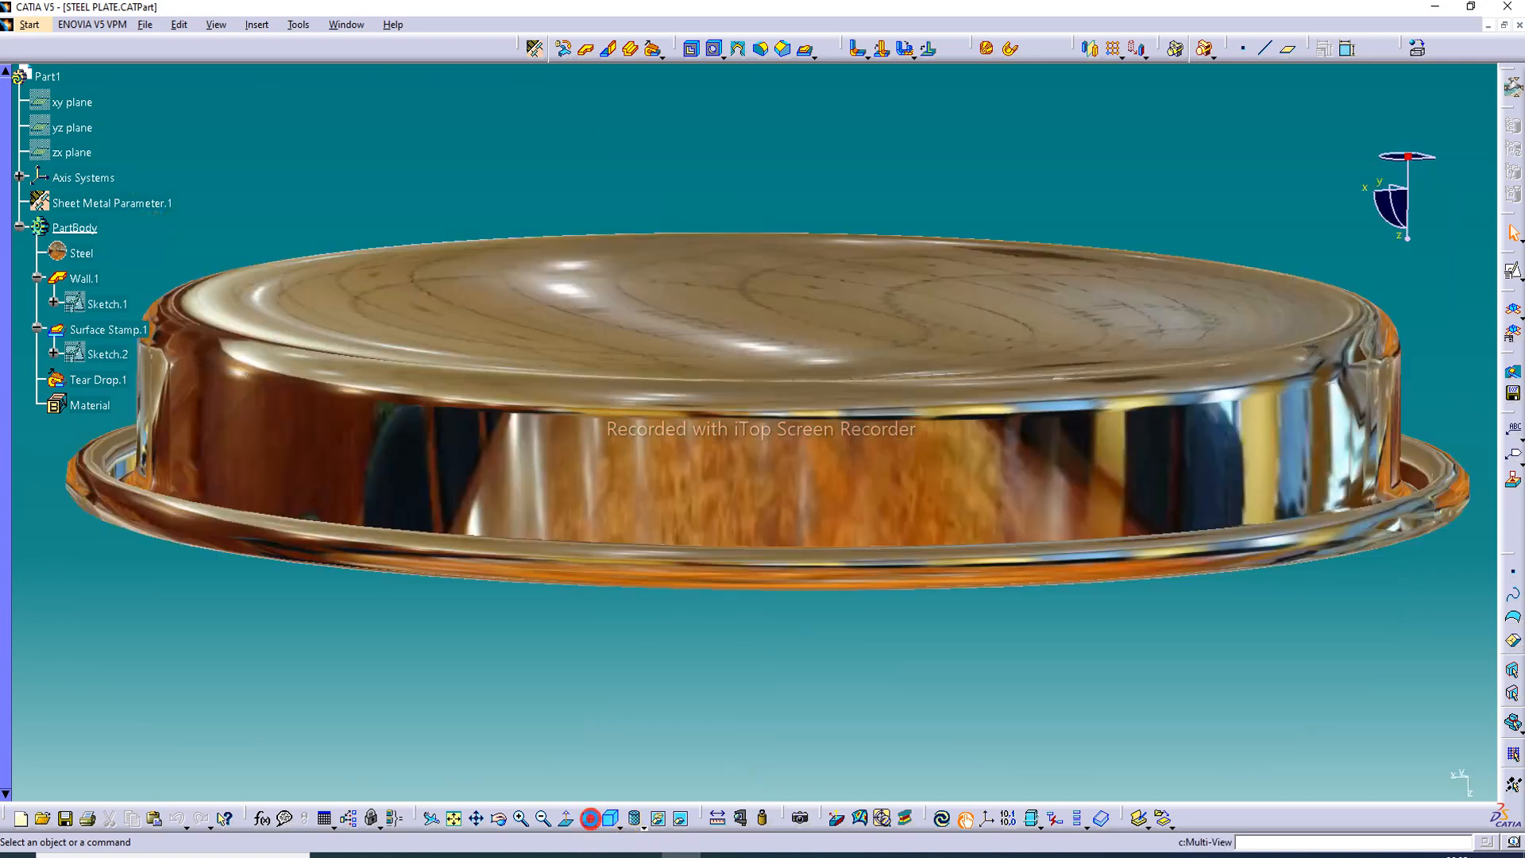
click(611, 820)
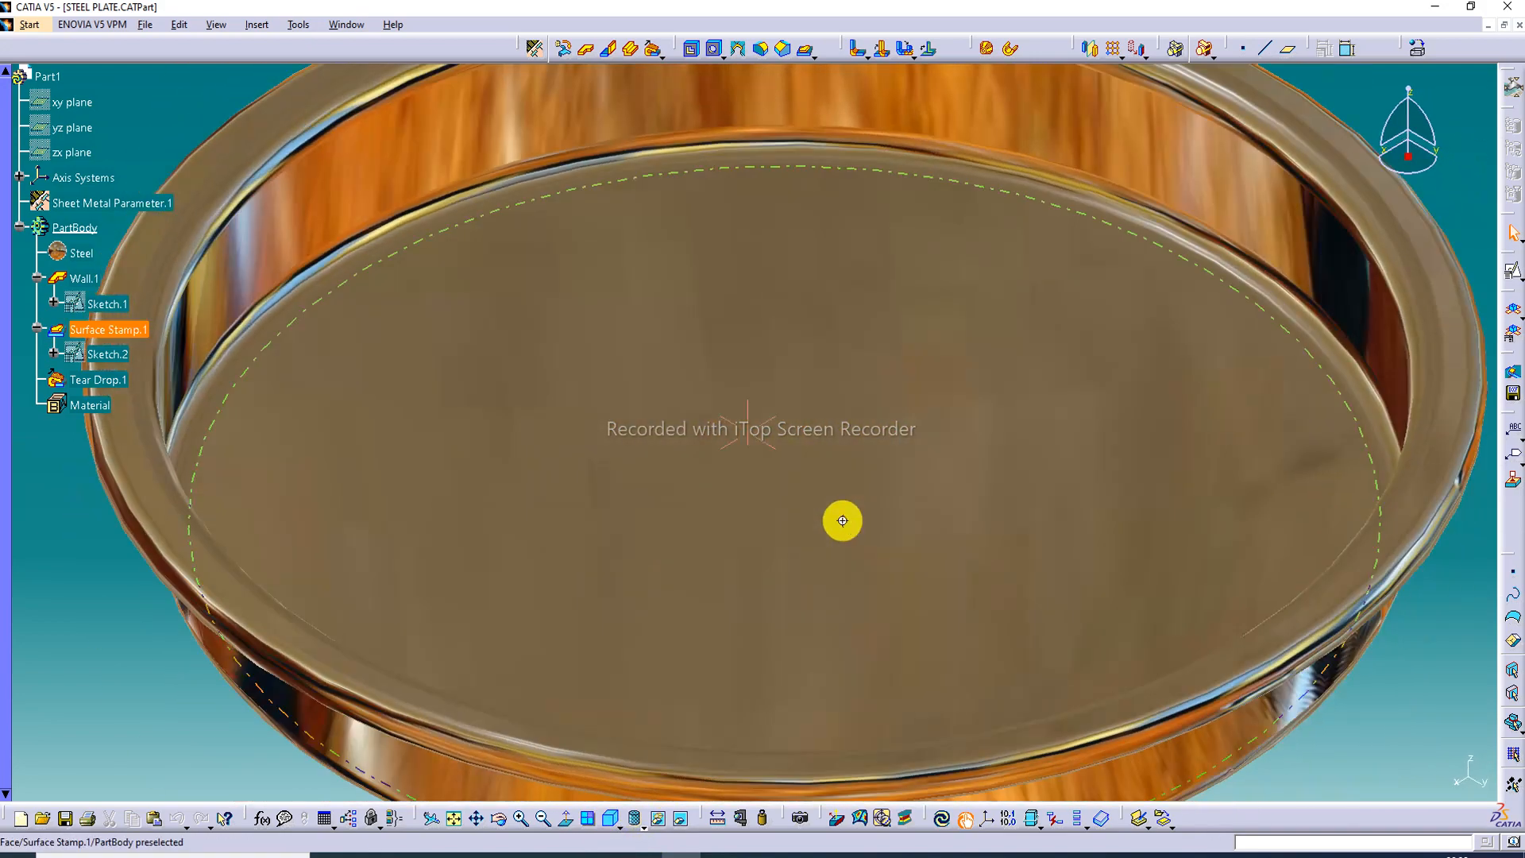
ctrl+middle_drag(842, 520, 872, 579)
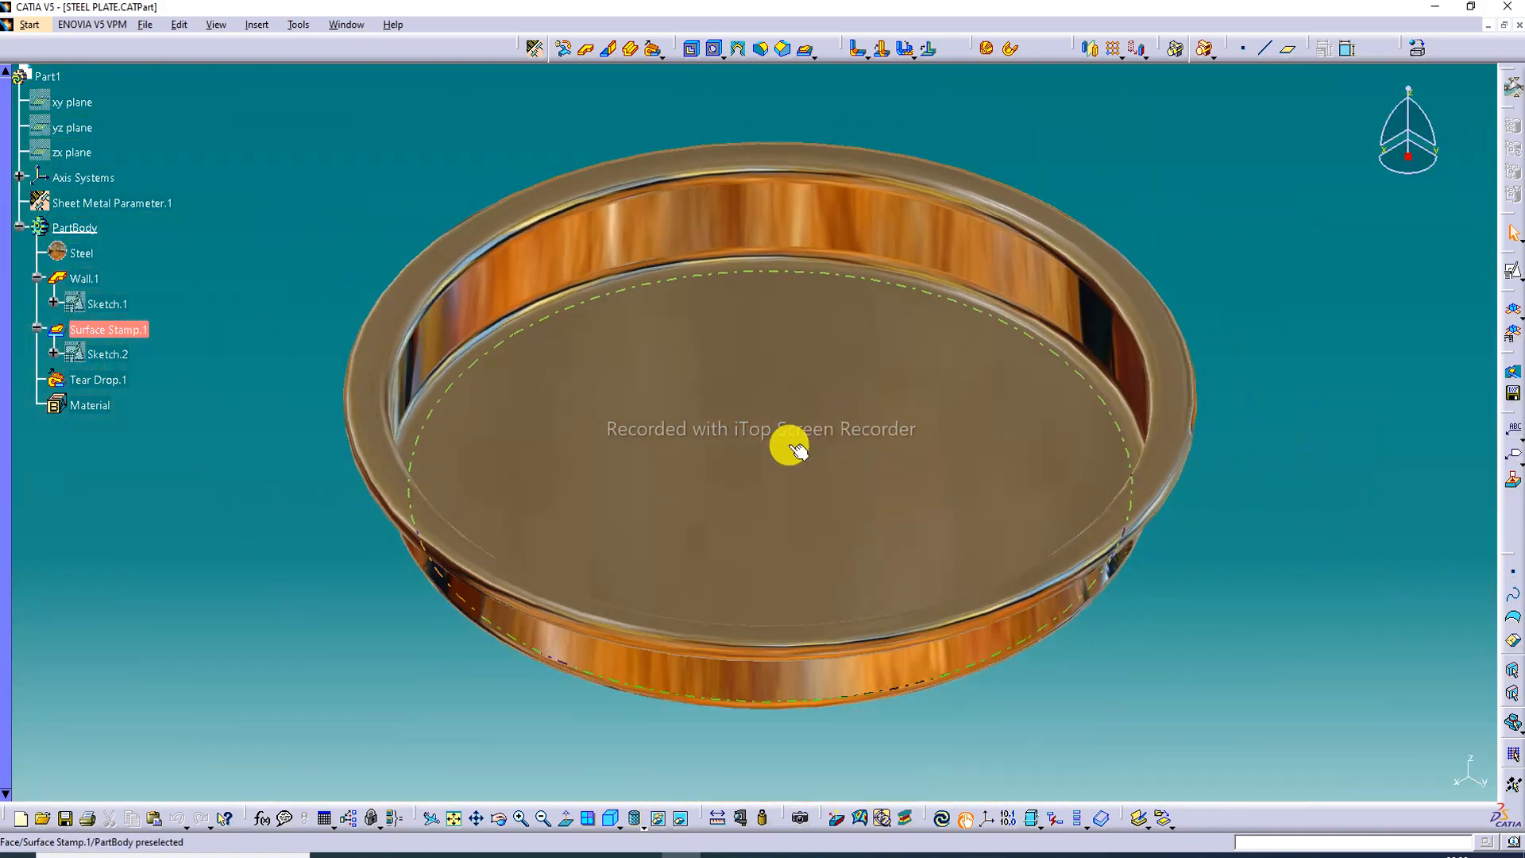
middle_drag(786, 442, 875, 339)
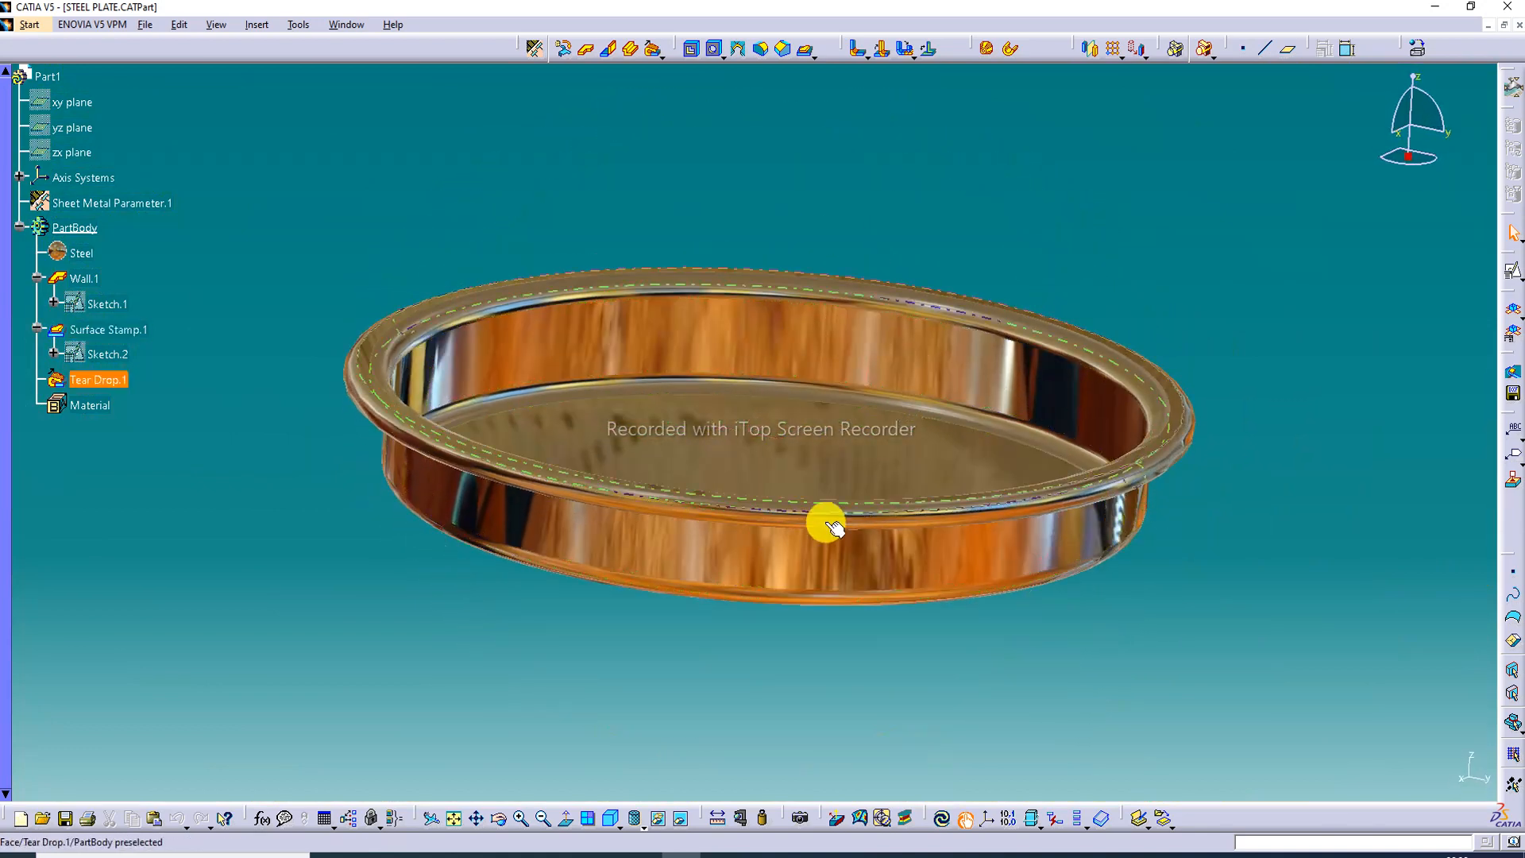
middle_drag(1048, 517, 892, 241)
middle_drag(667, 395, 879, 7)
middle_drag(755, 279, 878, 6)
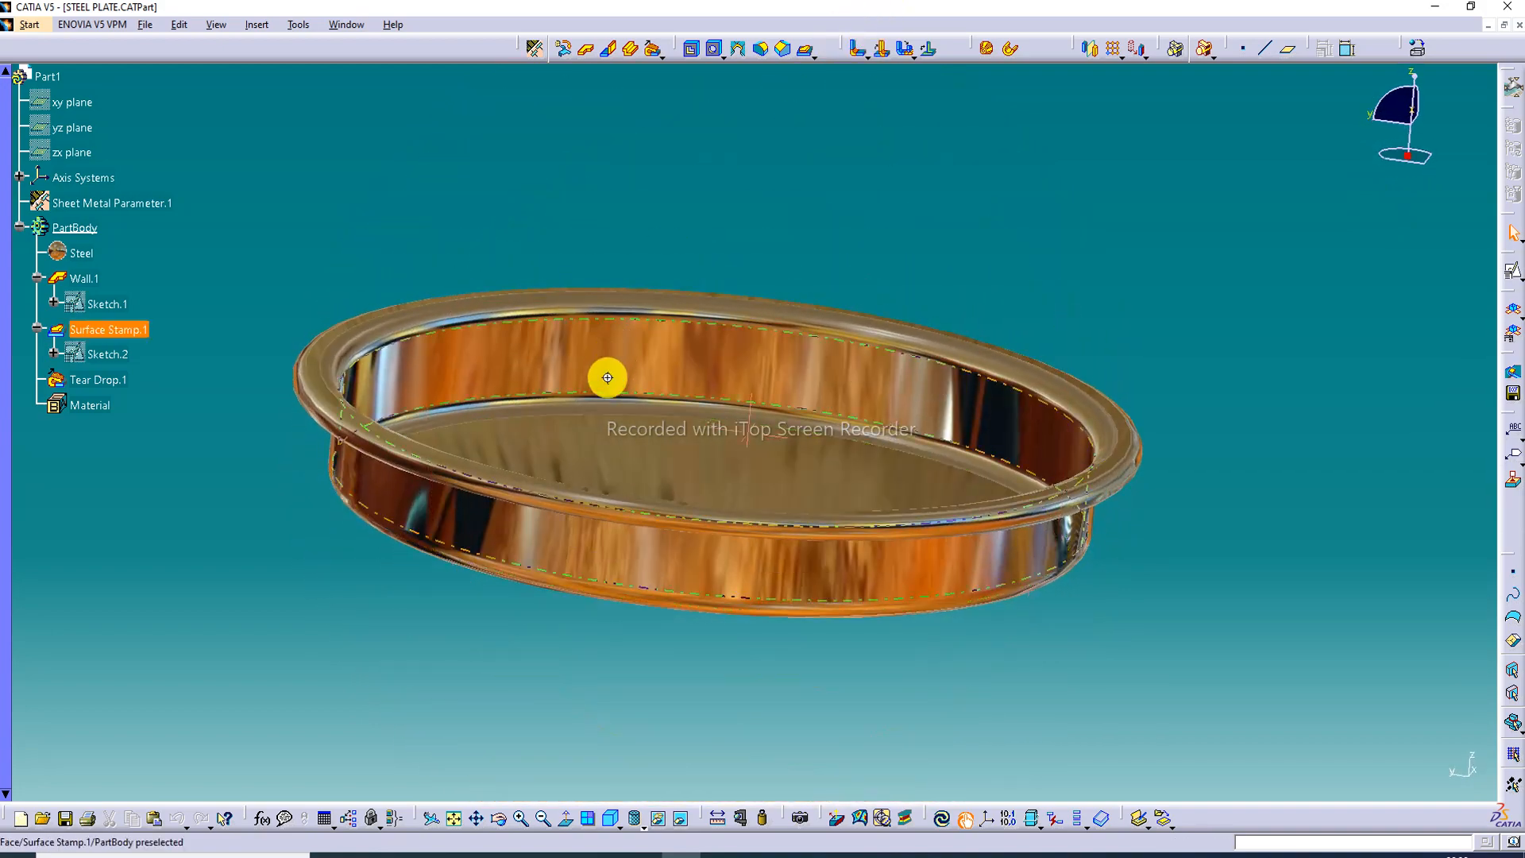
middle_drag(606, 374, 725, 385)
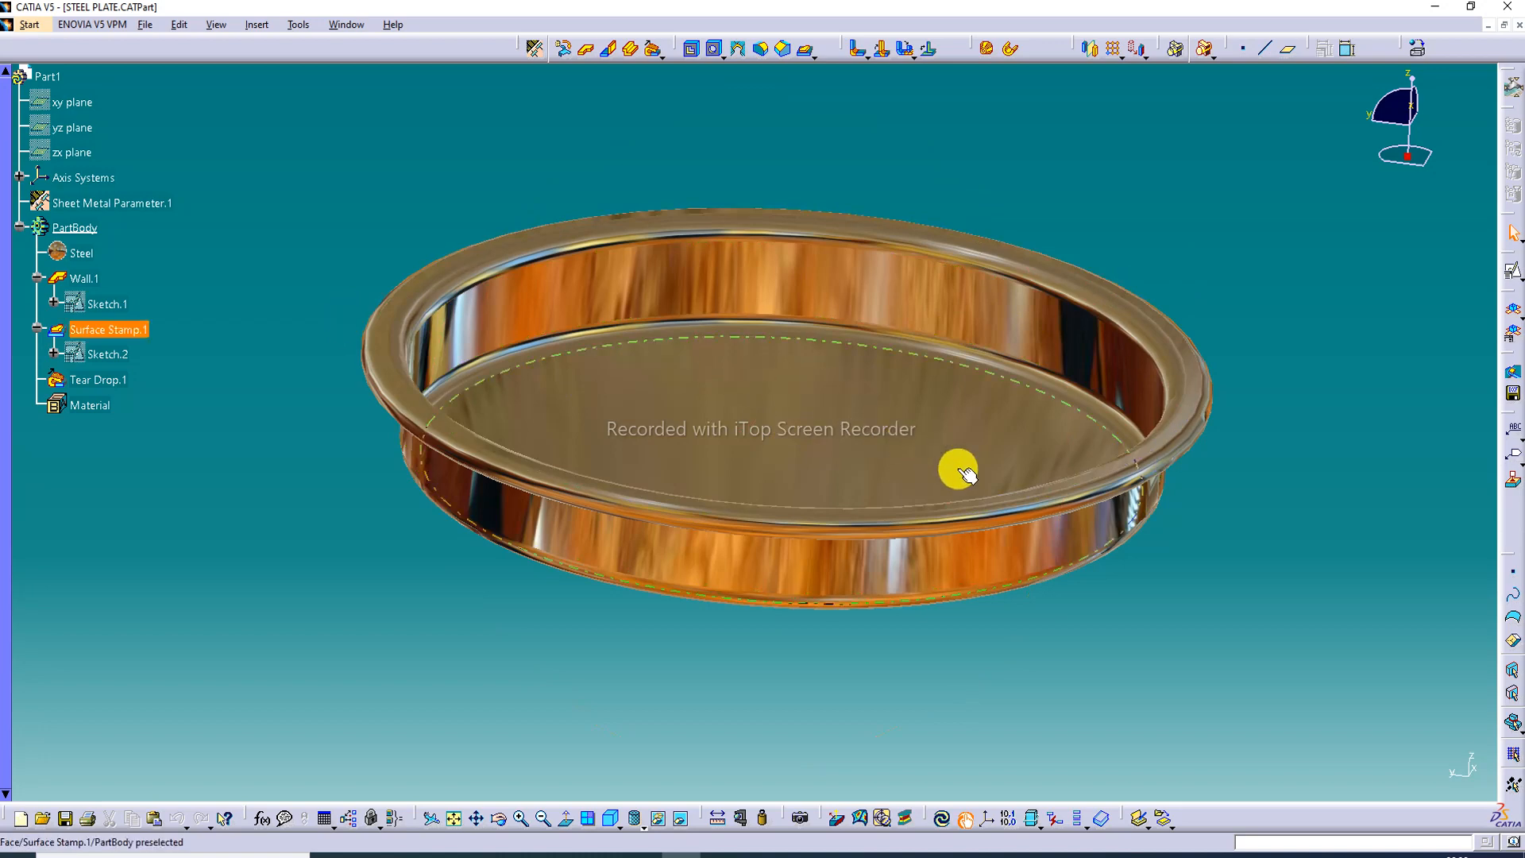
middle_drag(960, 466, 1014, 504)
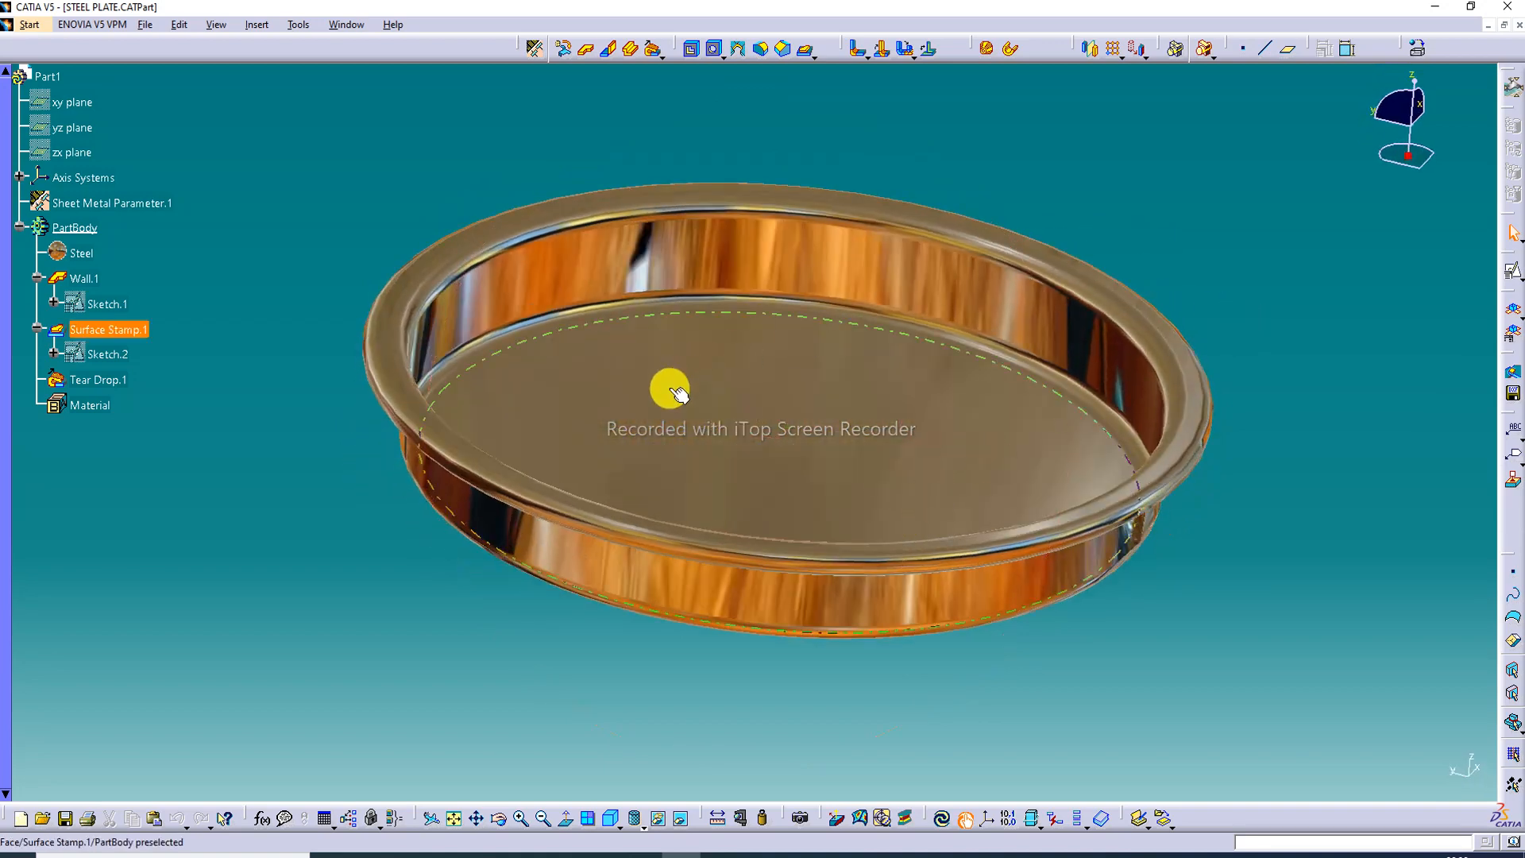
middle_drag(650, 395, 704, 323)
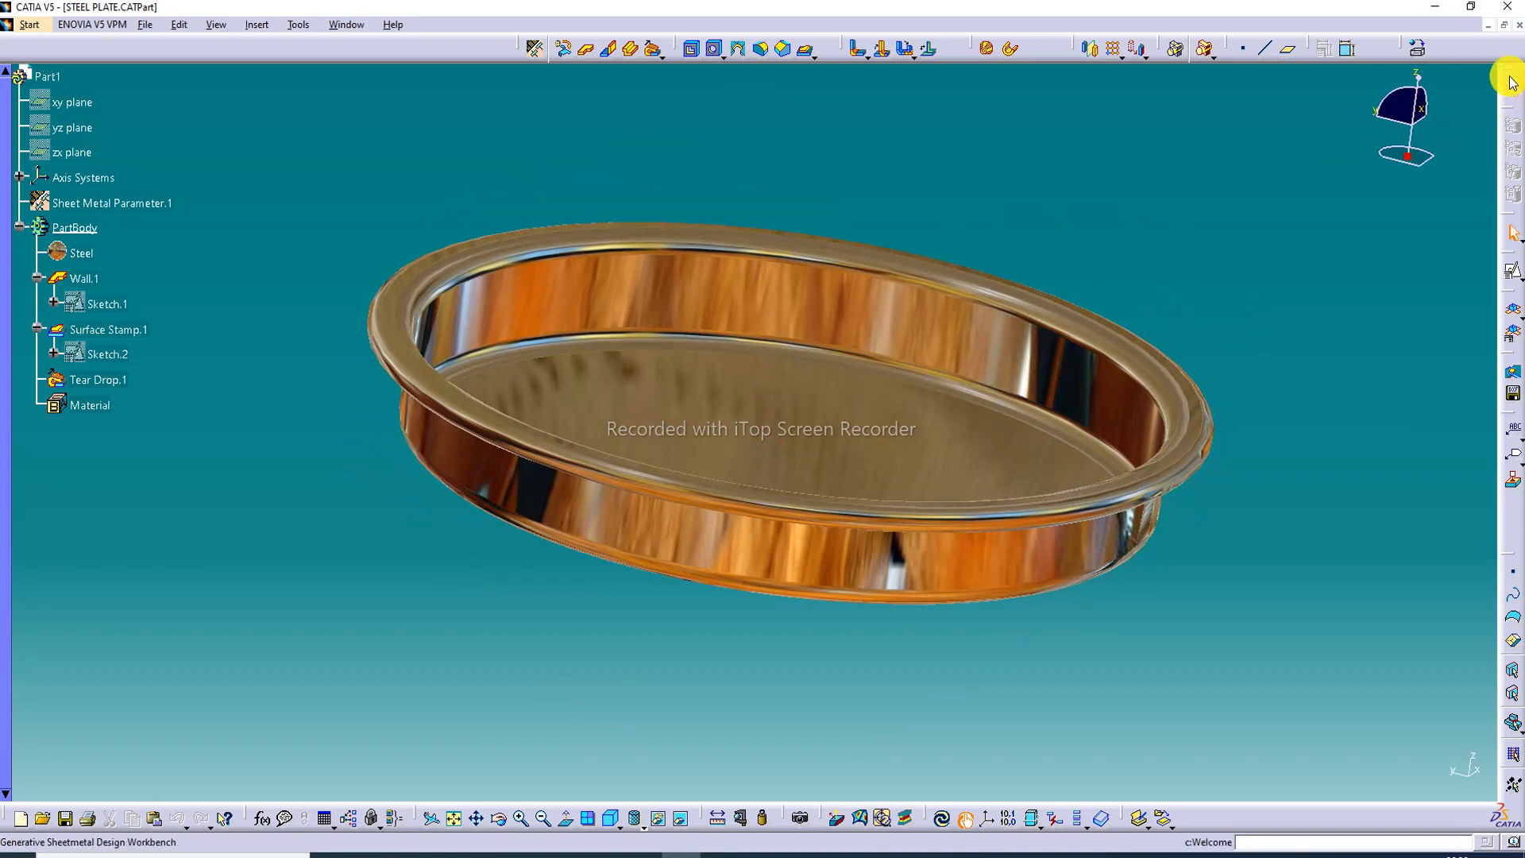
- Close the finished plate document and start a new part in the Generative Sheetmetal Design workbench
click(1518, 25)
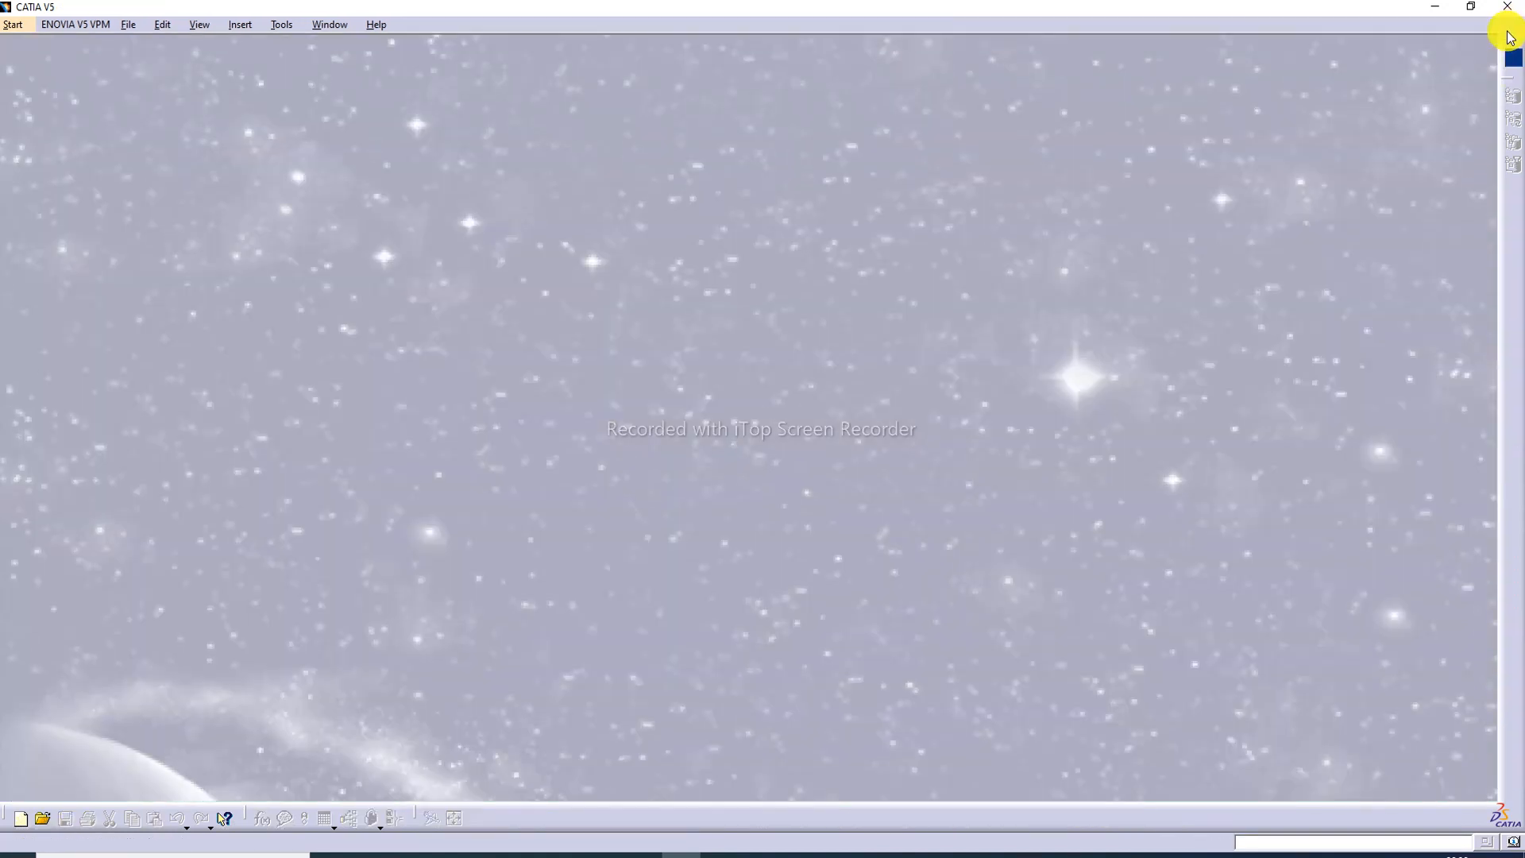
click(12, 24)
mouse_move(72, 64)
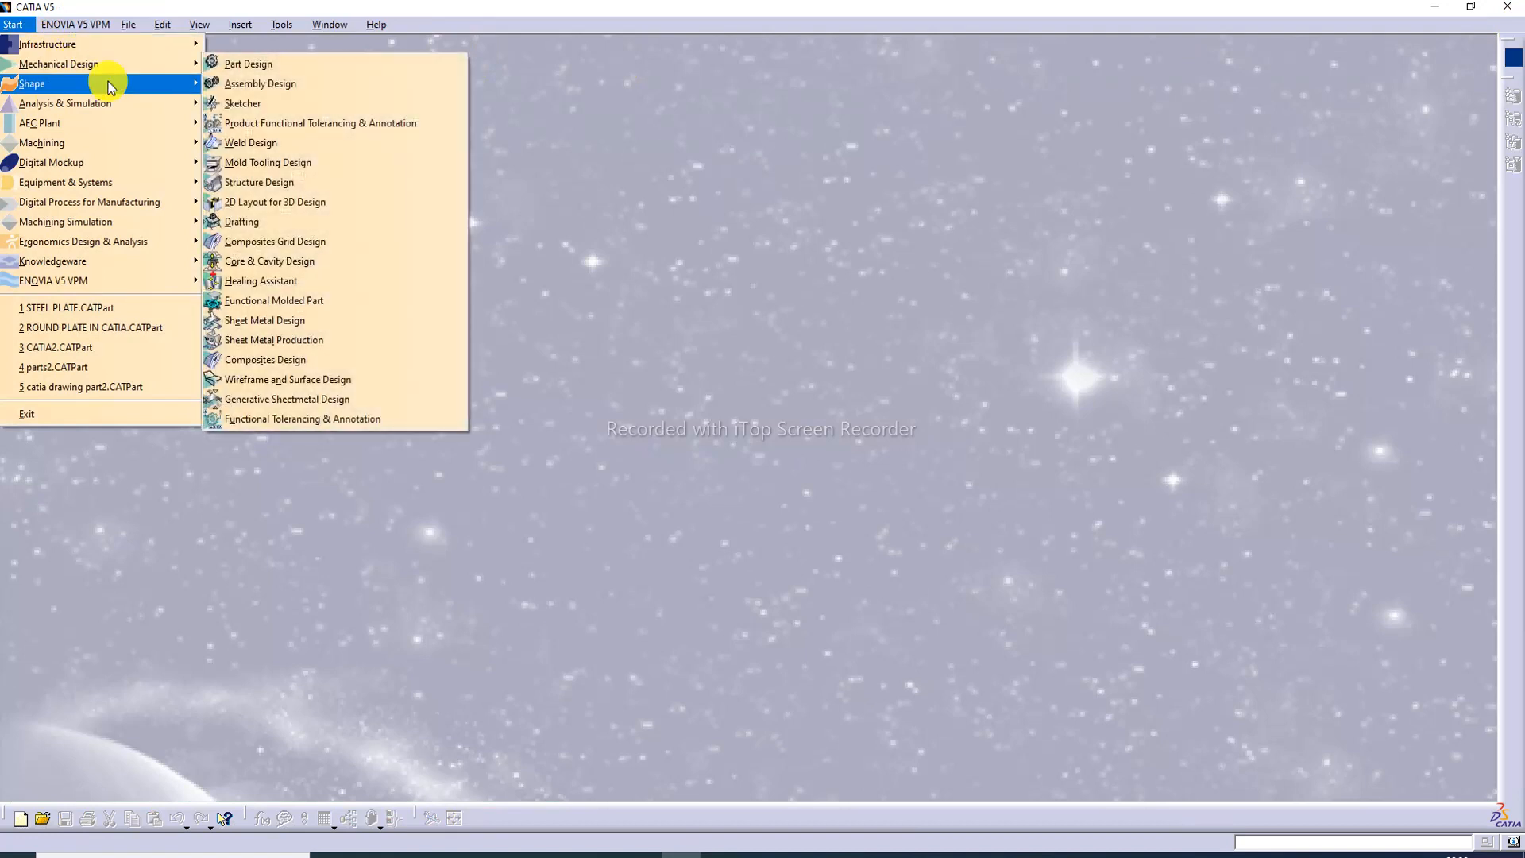
click(288, 397)
click(1398, 777)
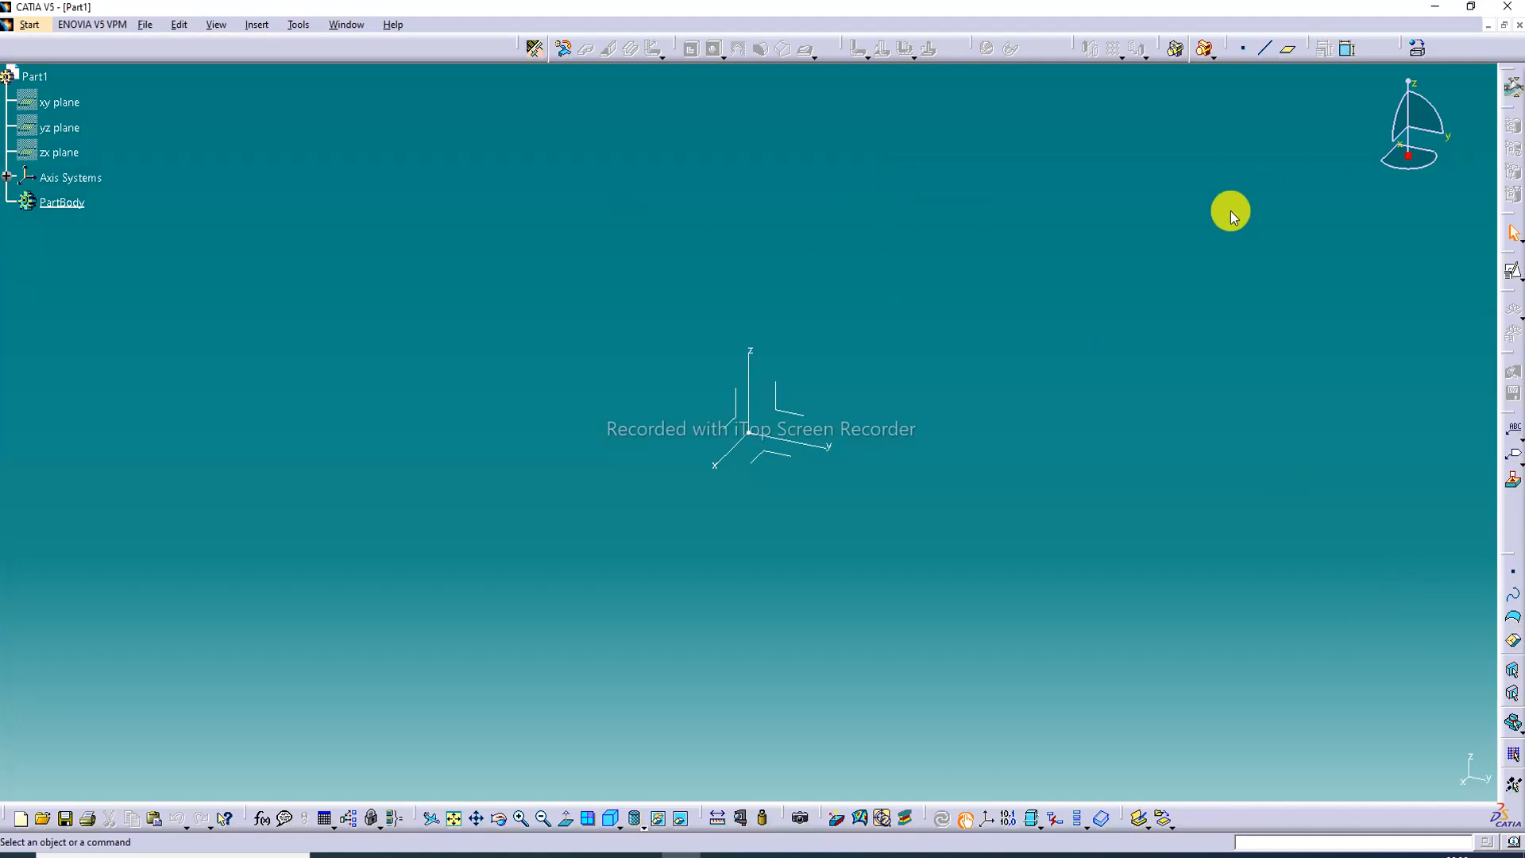
- Create a positioned sketch on the XY plane of the absolute axis system with the V direction reversed
click(778, 449)
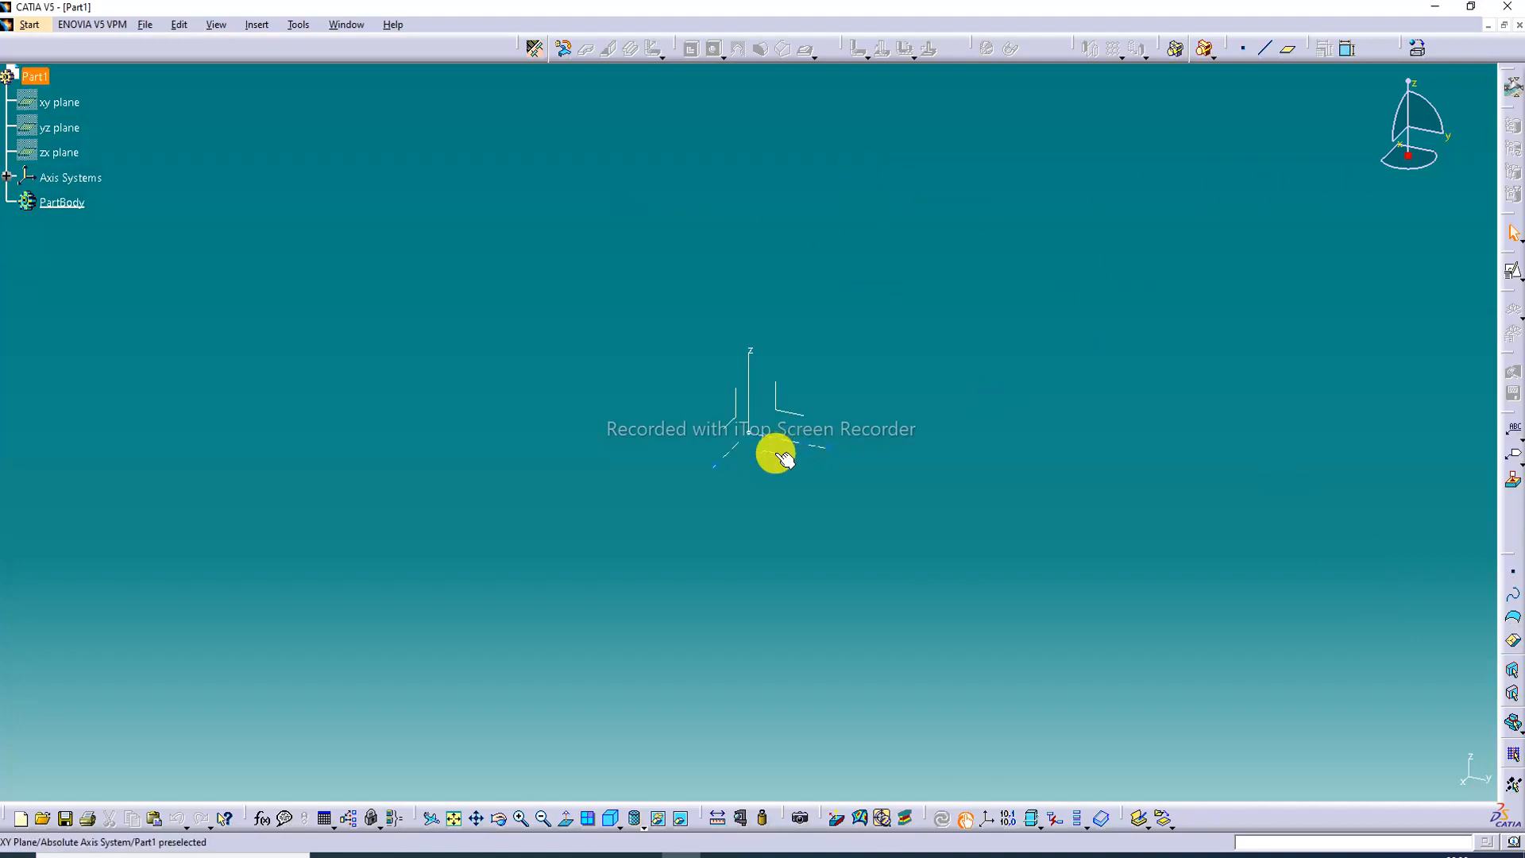
click(1519, 278)
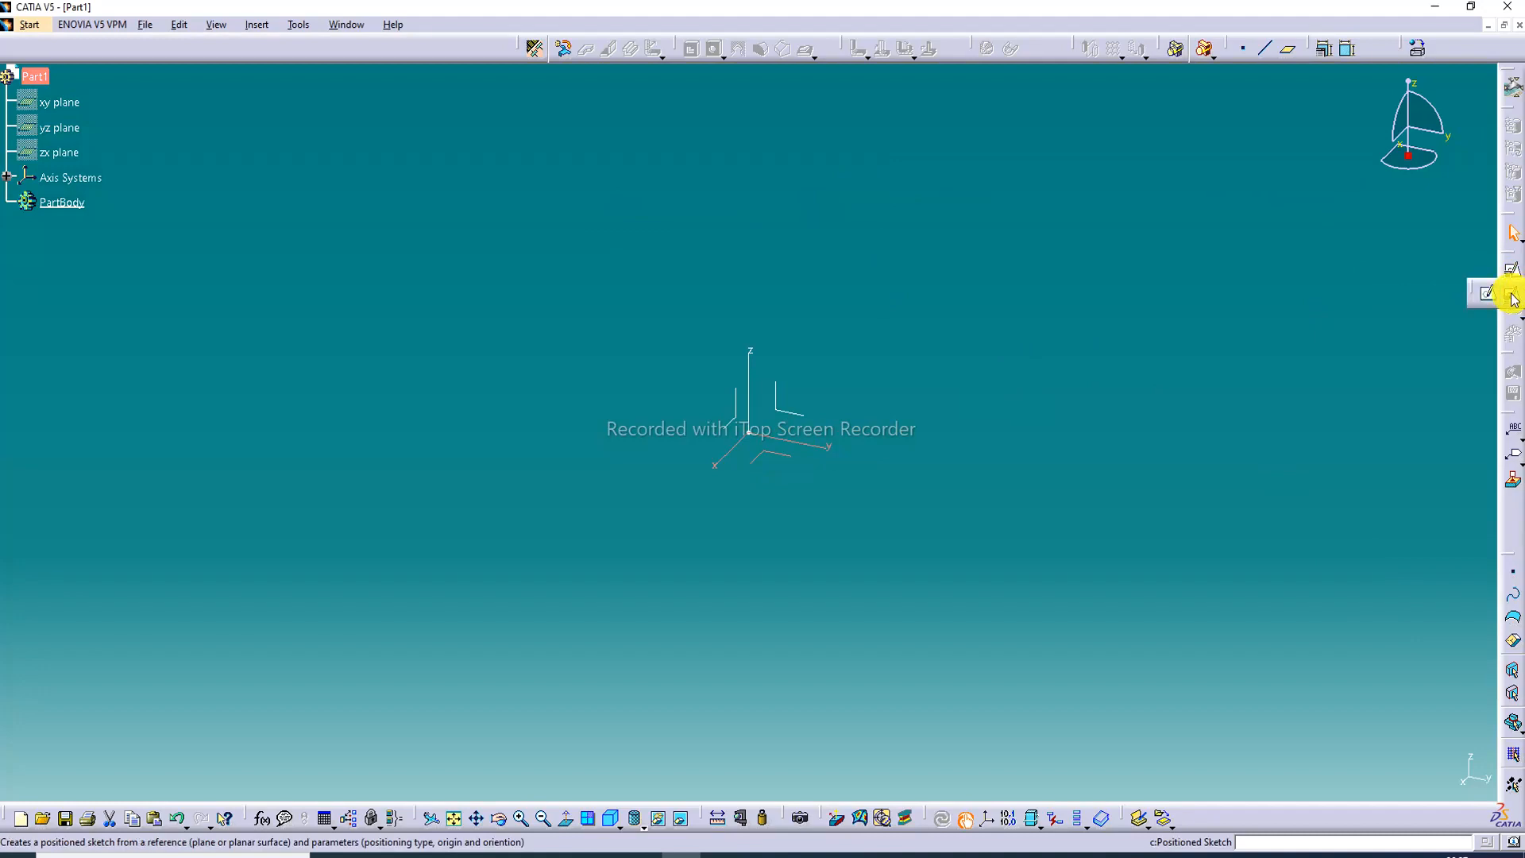
click(1513, 300)
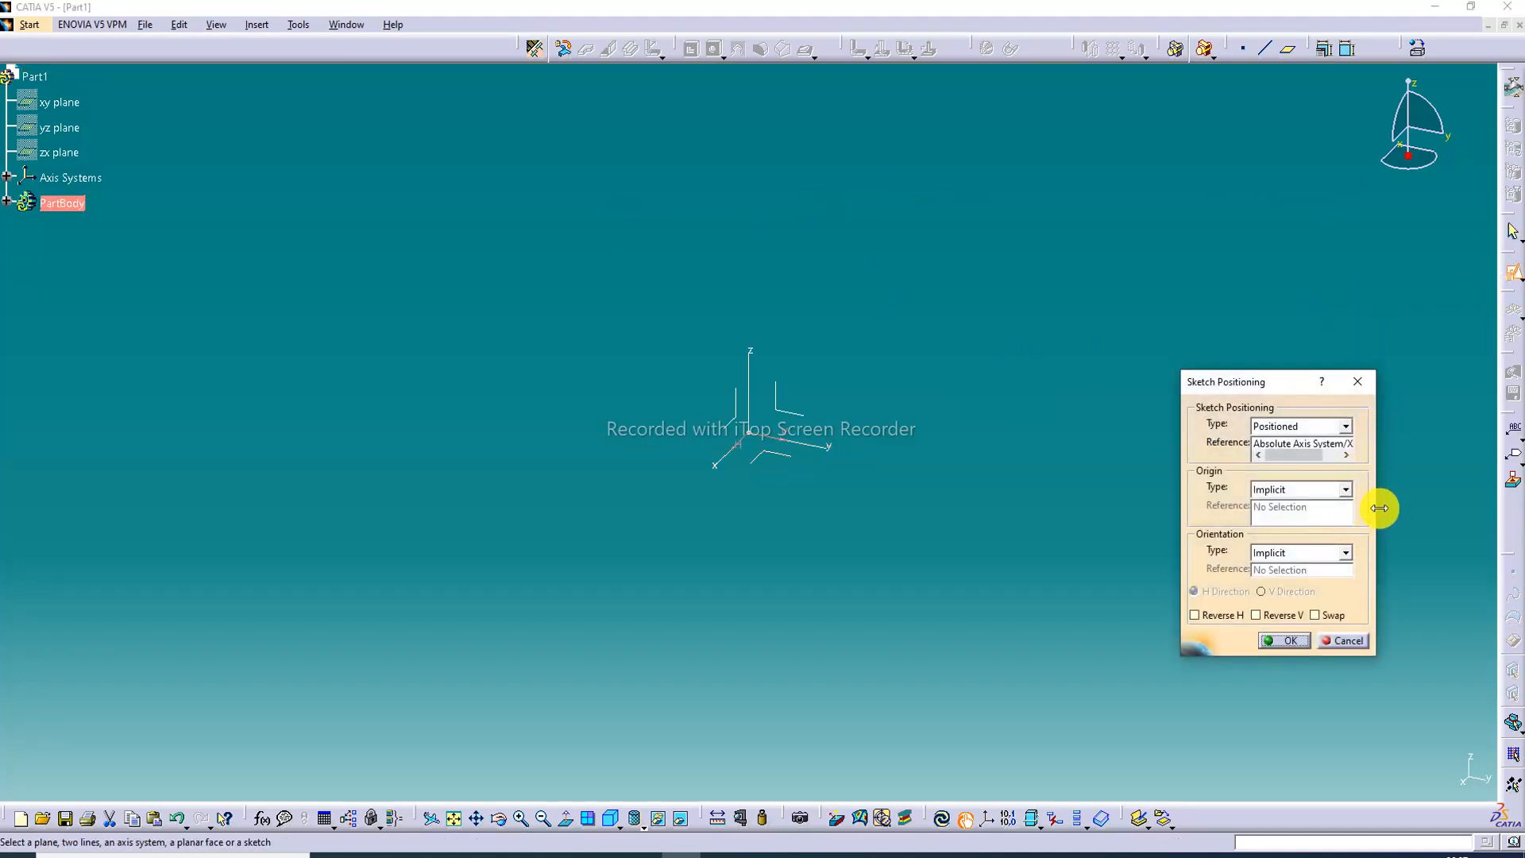
drag(1379, 507, 1467, 507)
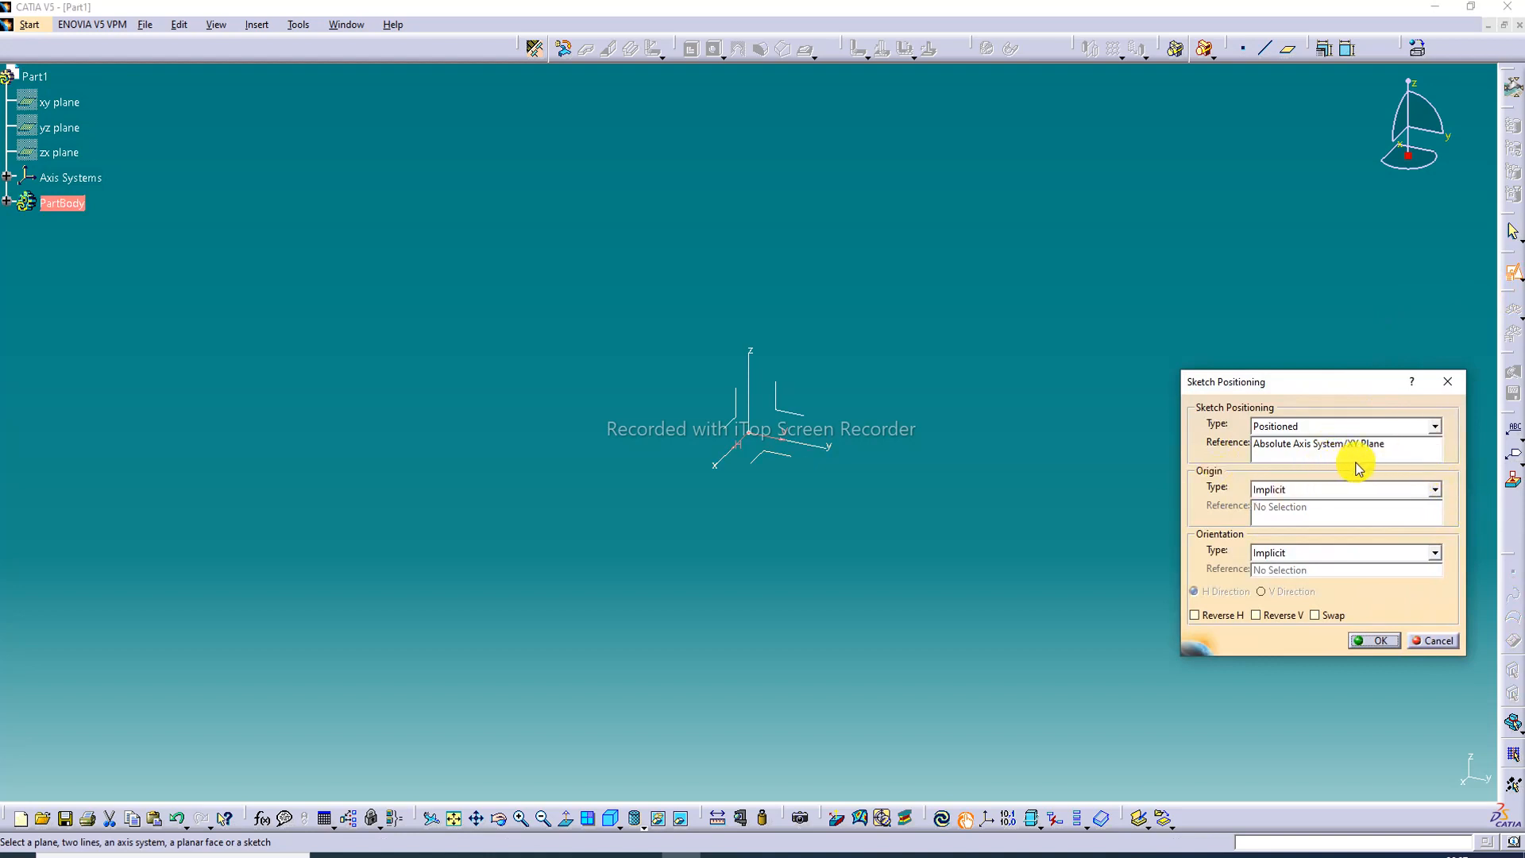
click(1284, 616)
click(1381, 641)
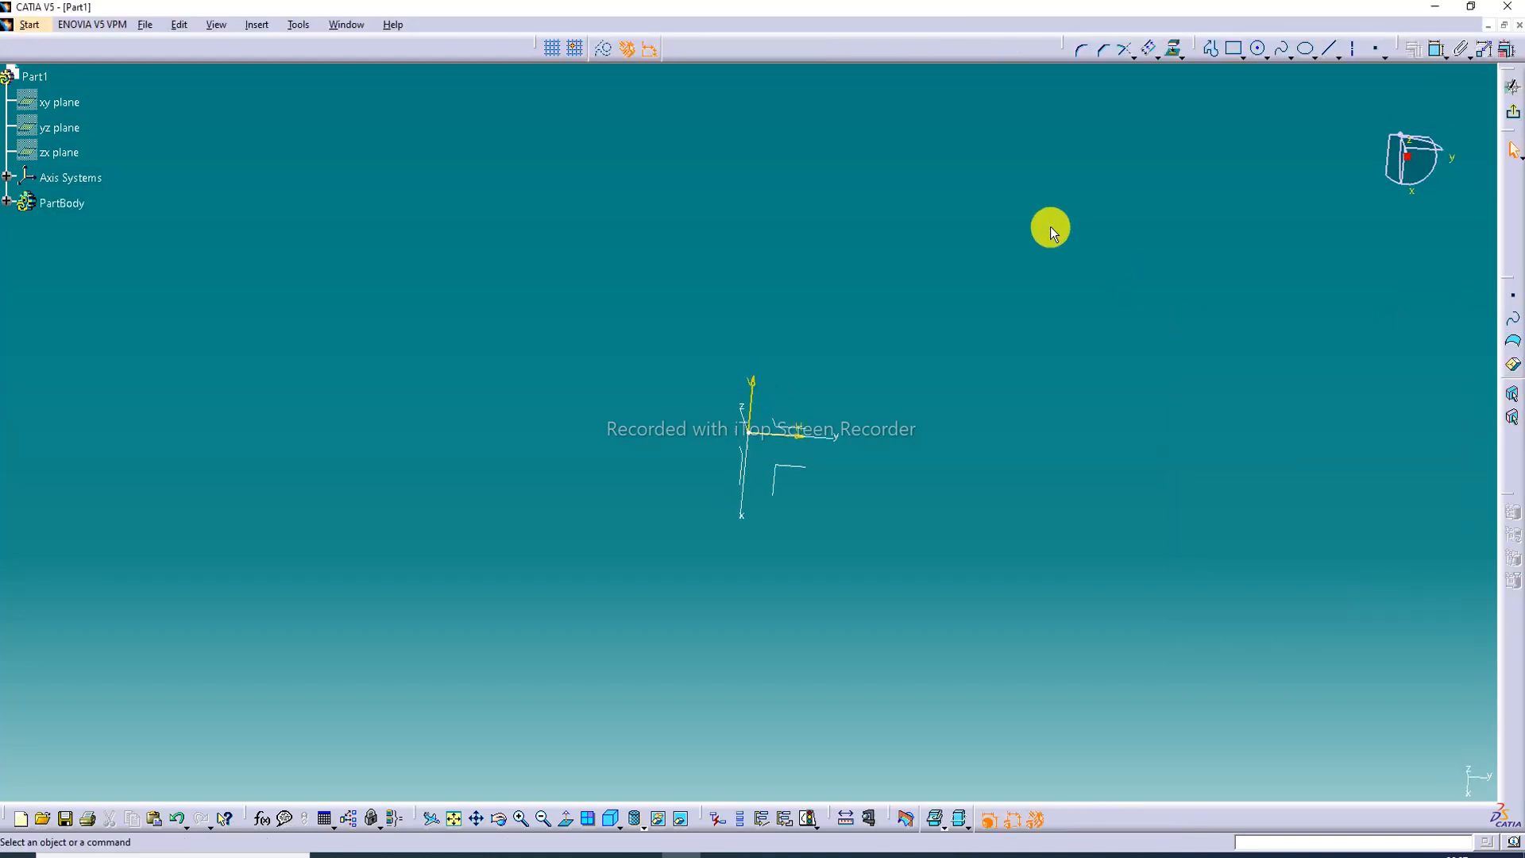
- Sketch a circle about 193 mm in diameter centred on the origin and add a diameter dimension to it
click(1257, 48)
click(759, 429)
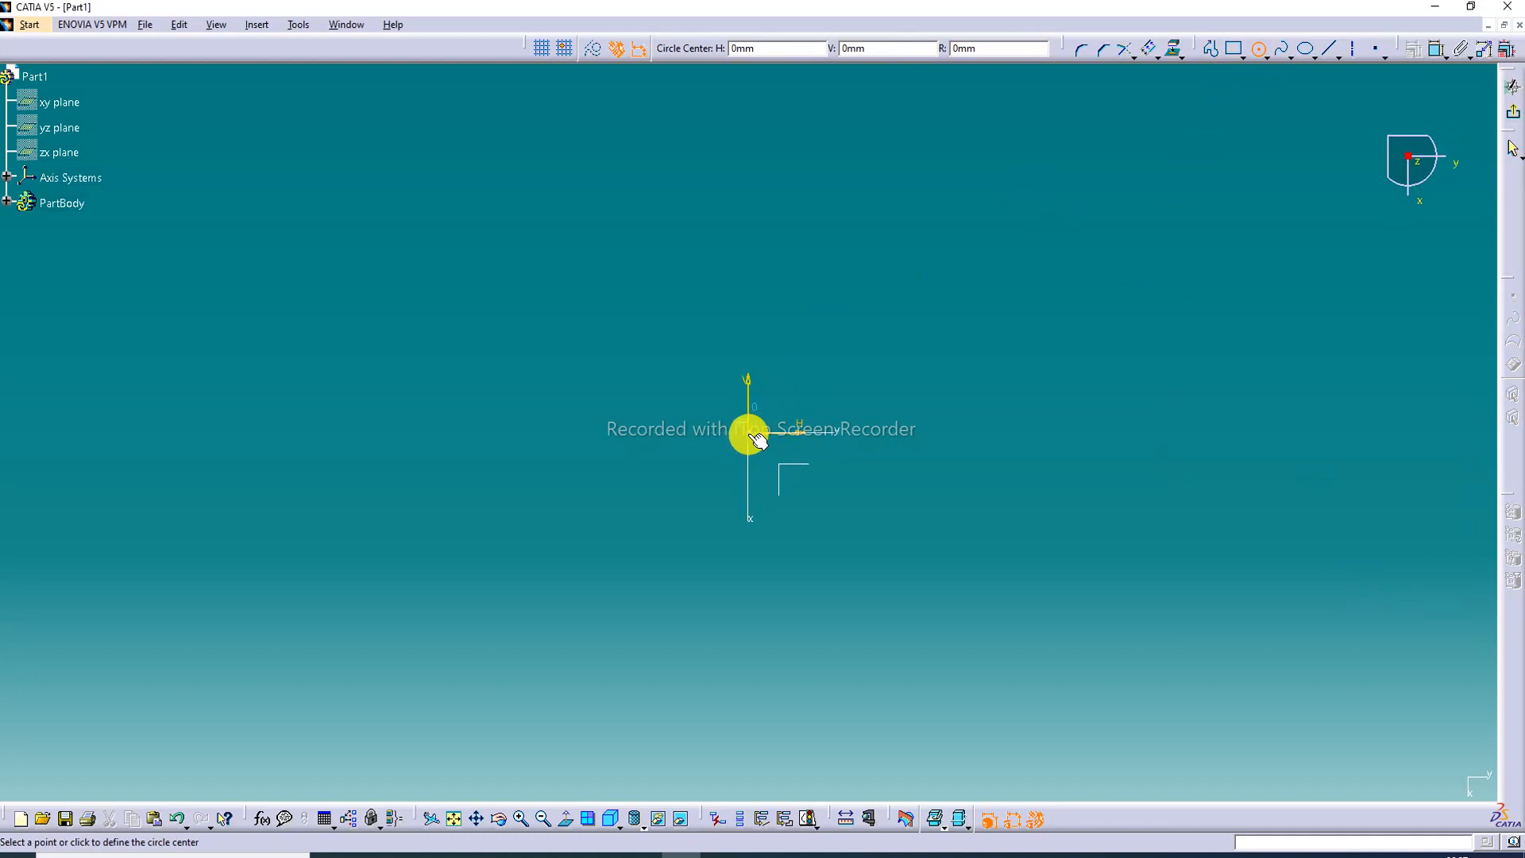
click(966, 237)
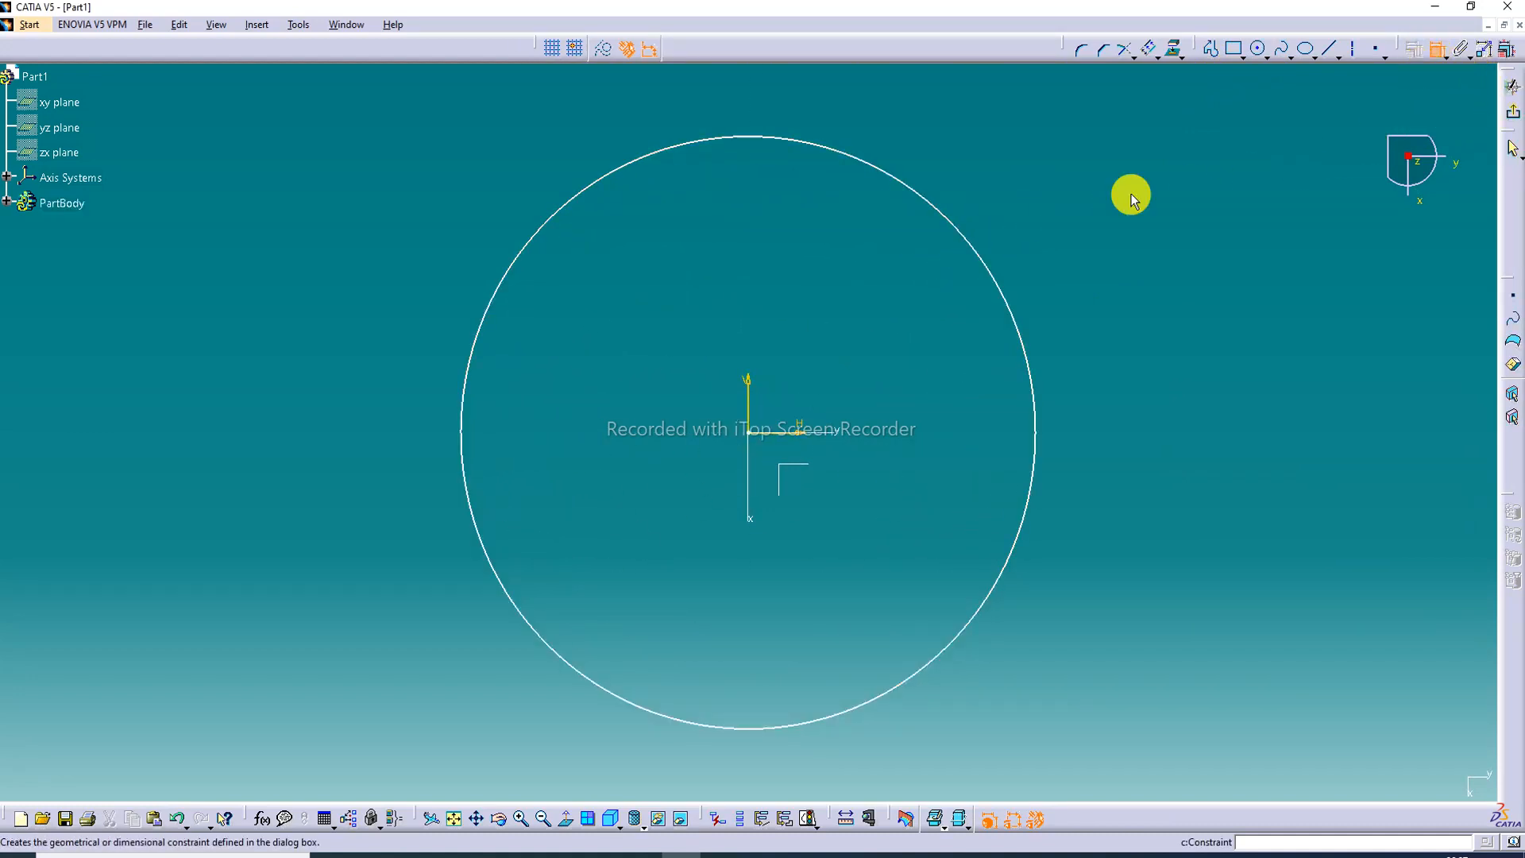
click(981, 252)
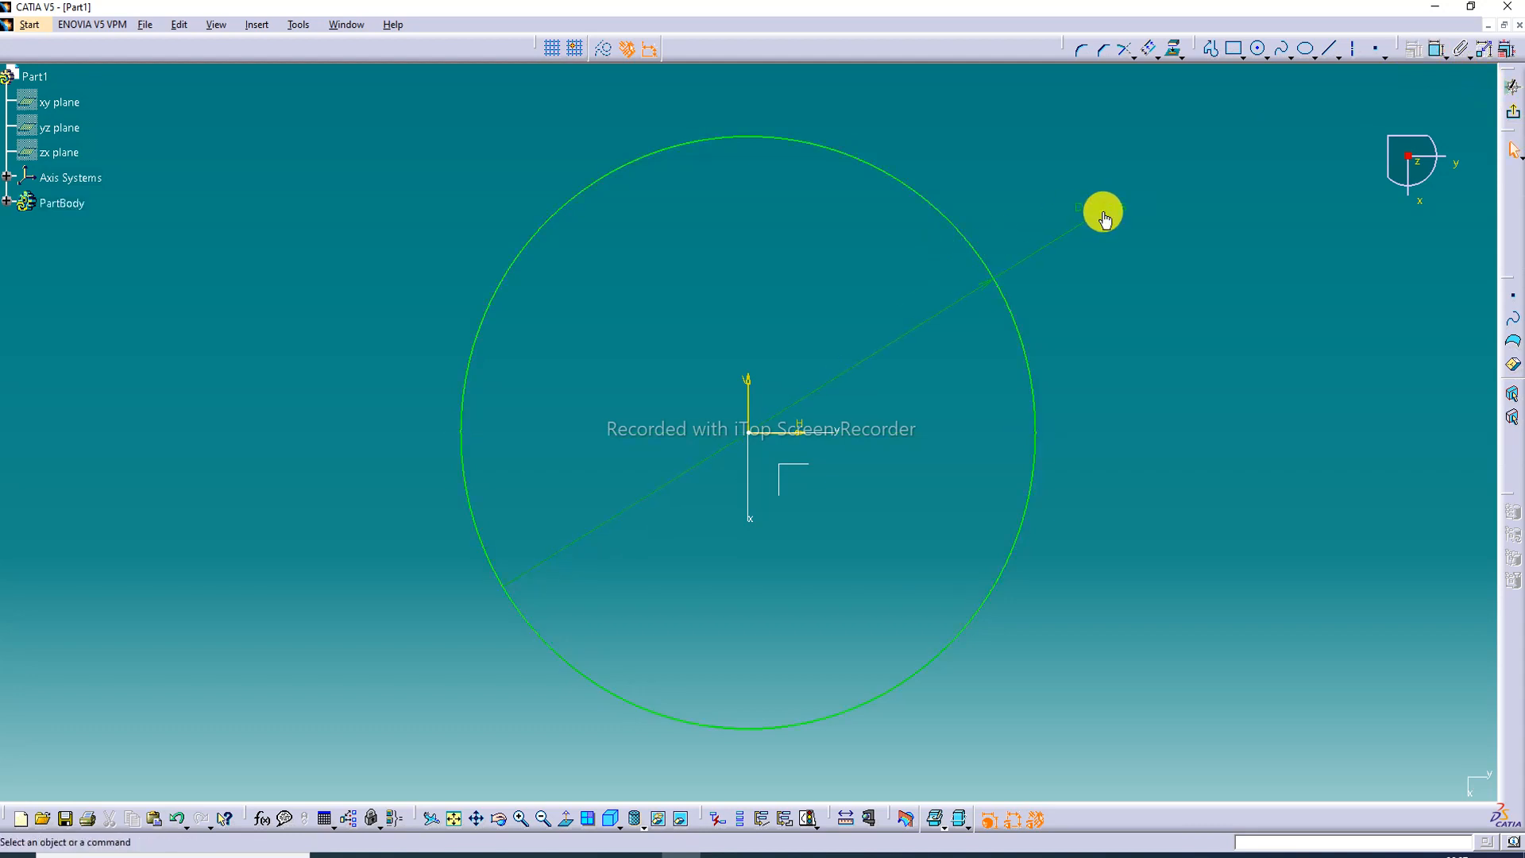
click(1104, 213)
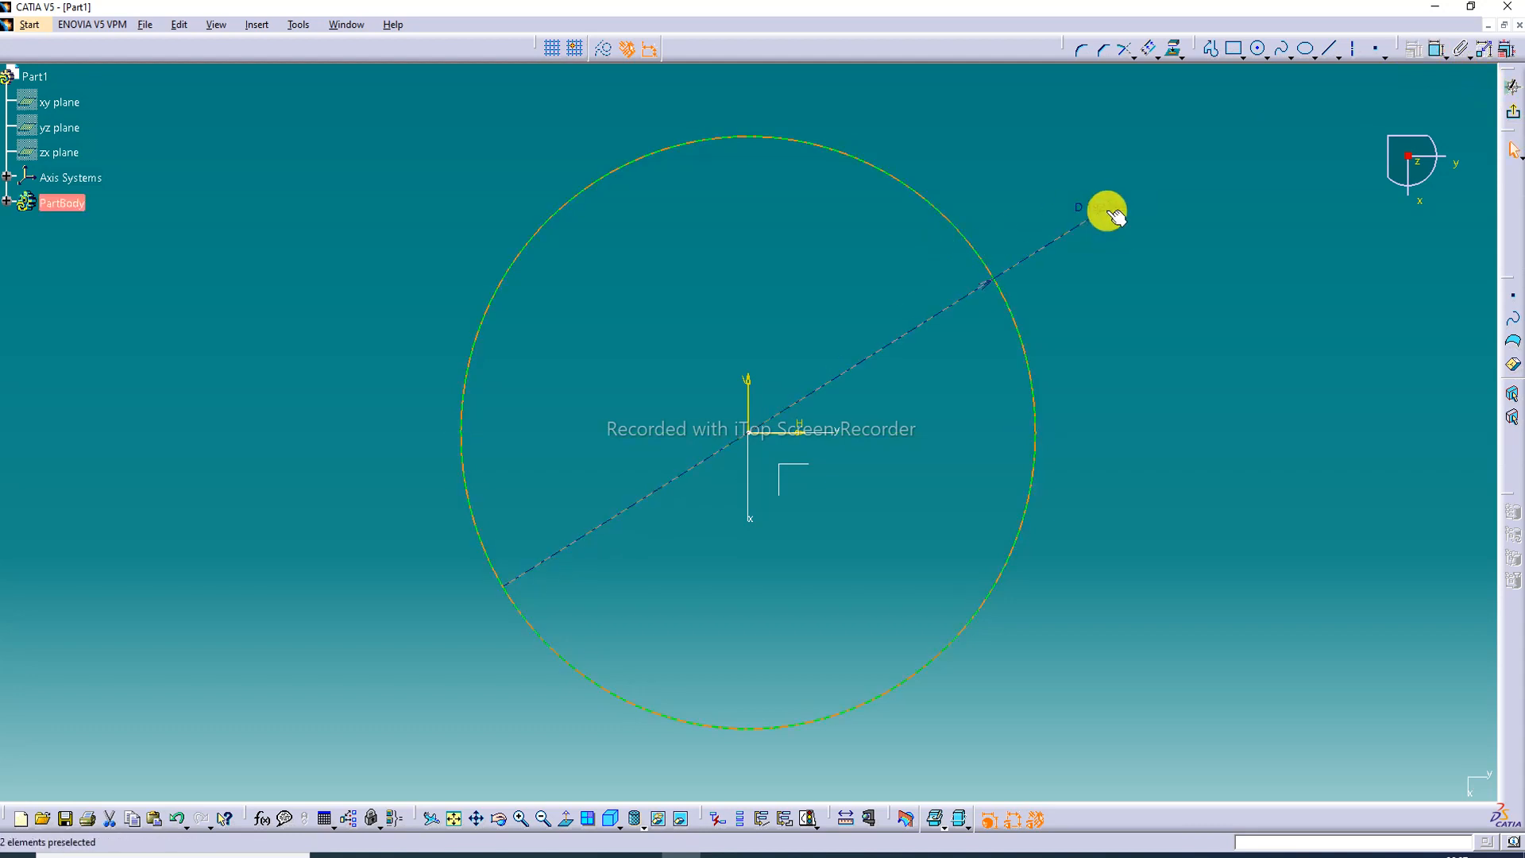
- Set the circle's diameter to 198 mm
double_click(1107, 216)
text(1)
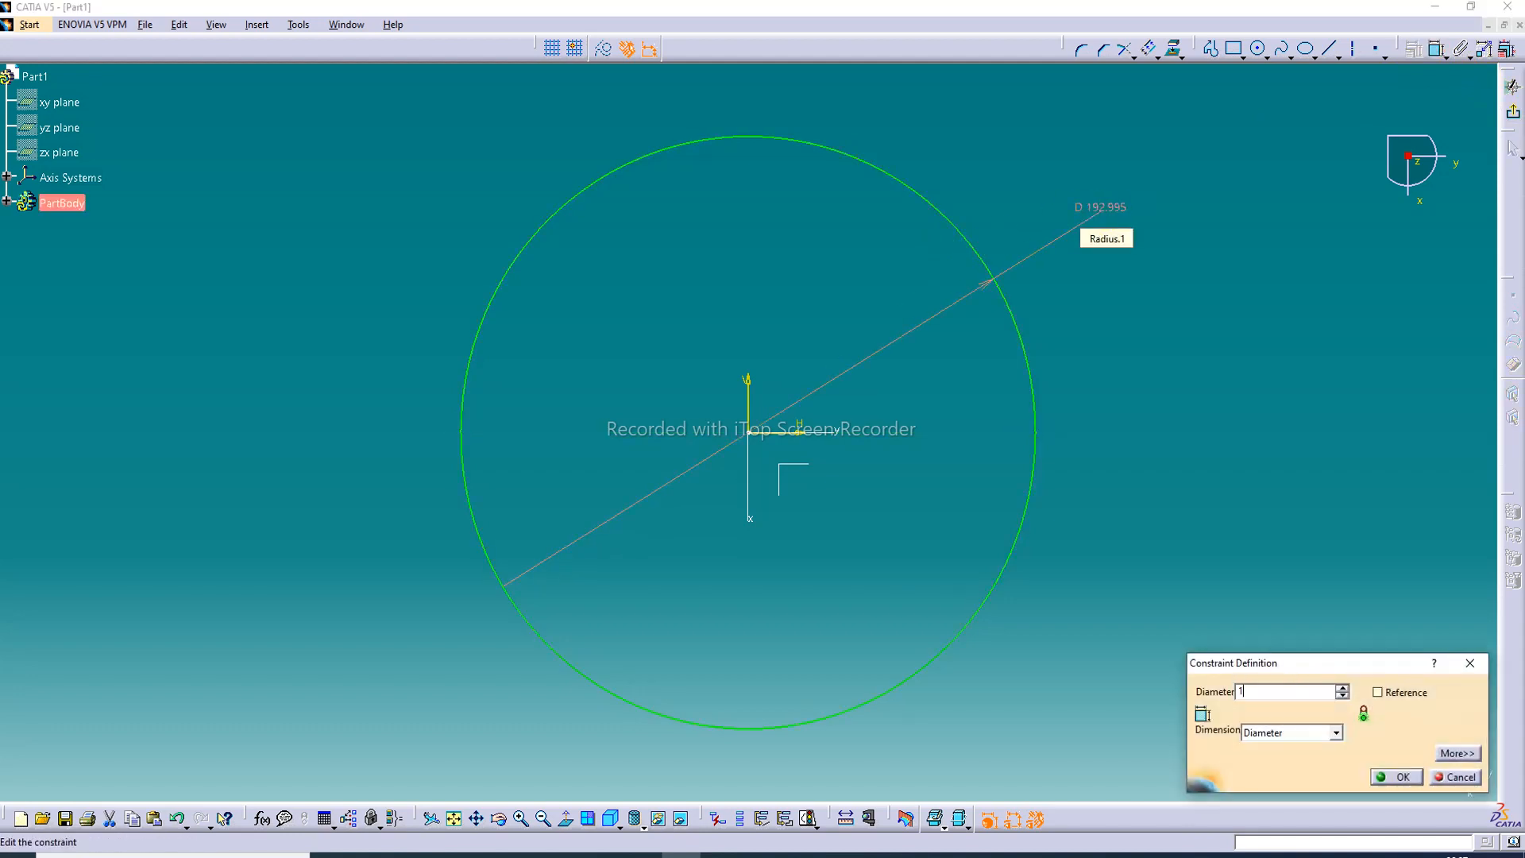
text(98)
key(Return)
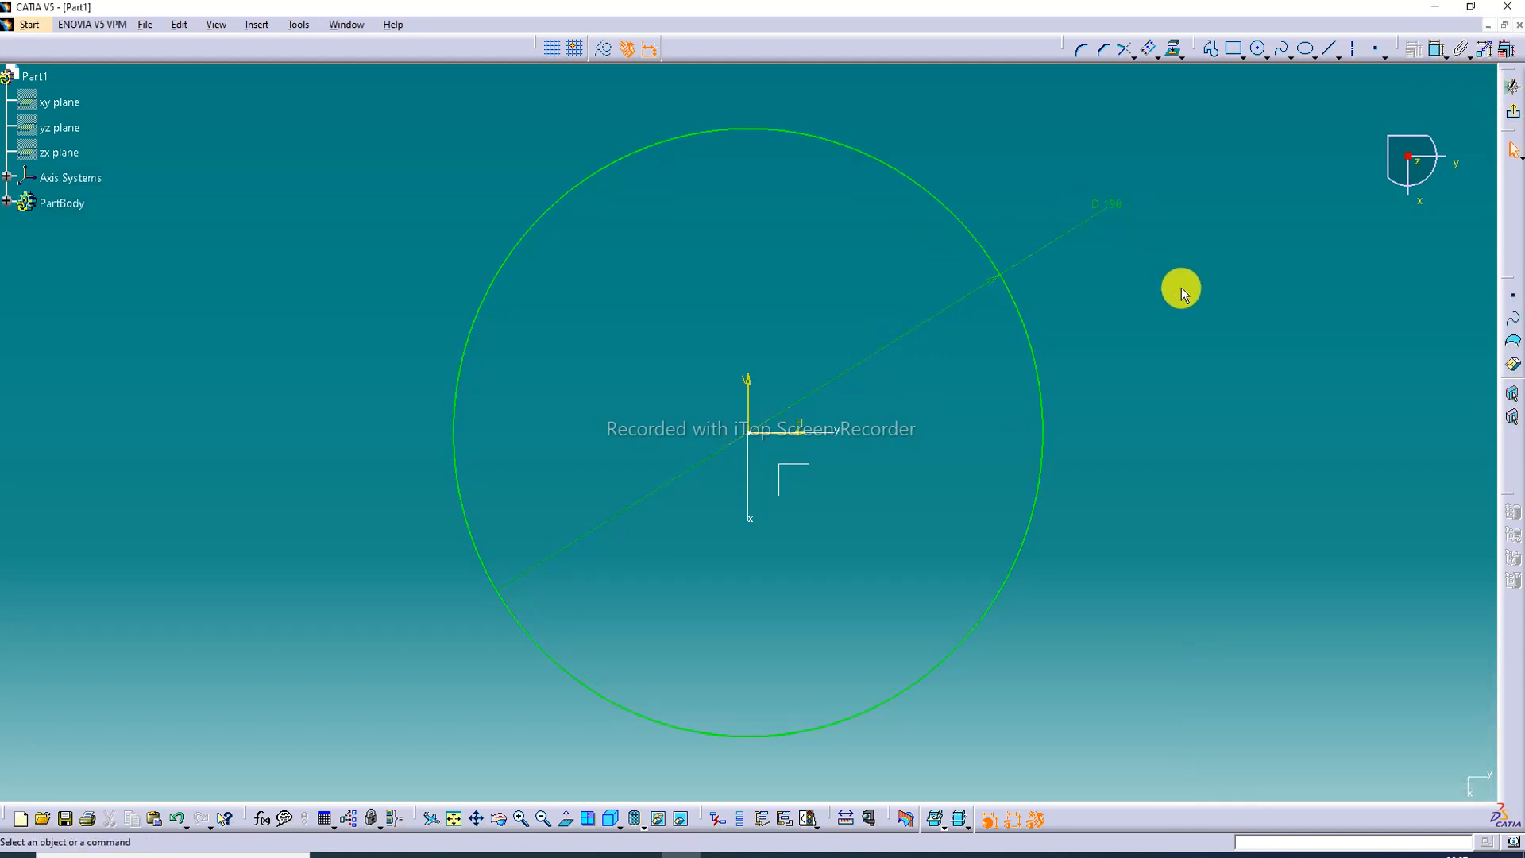
- Set the circle's diameter to 210 mm and exit the sketch
double_click(1112, 205)
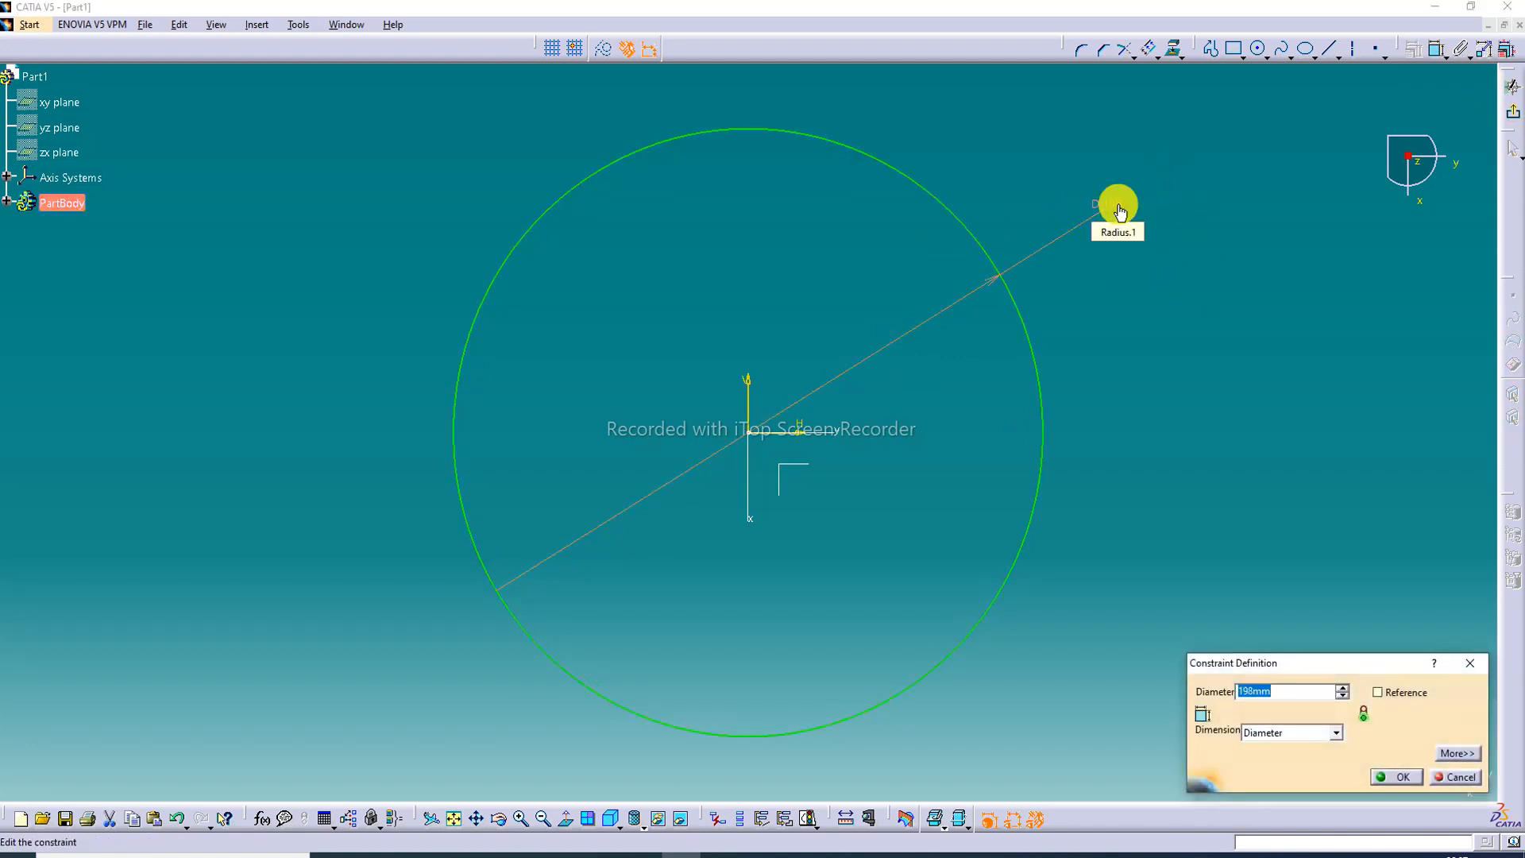
text(210)
key(Return)
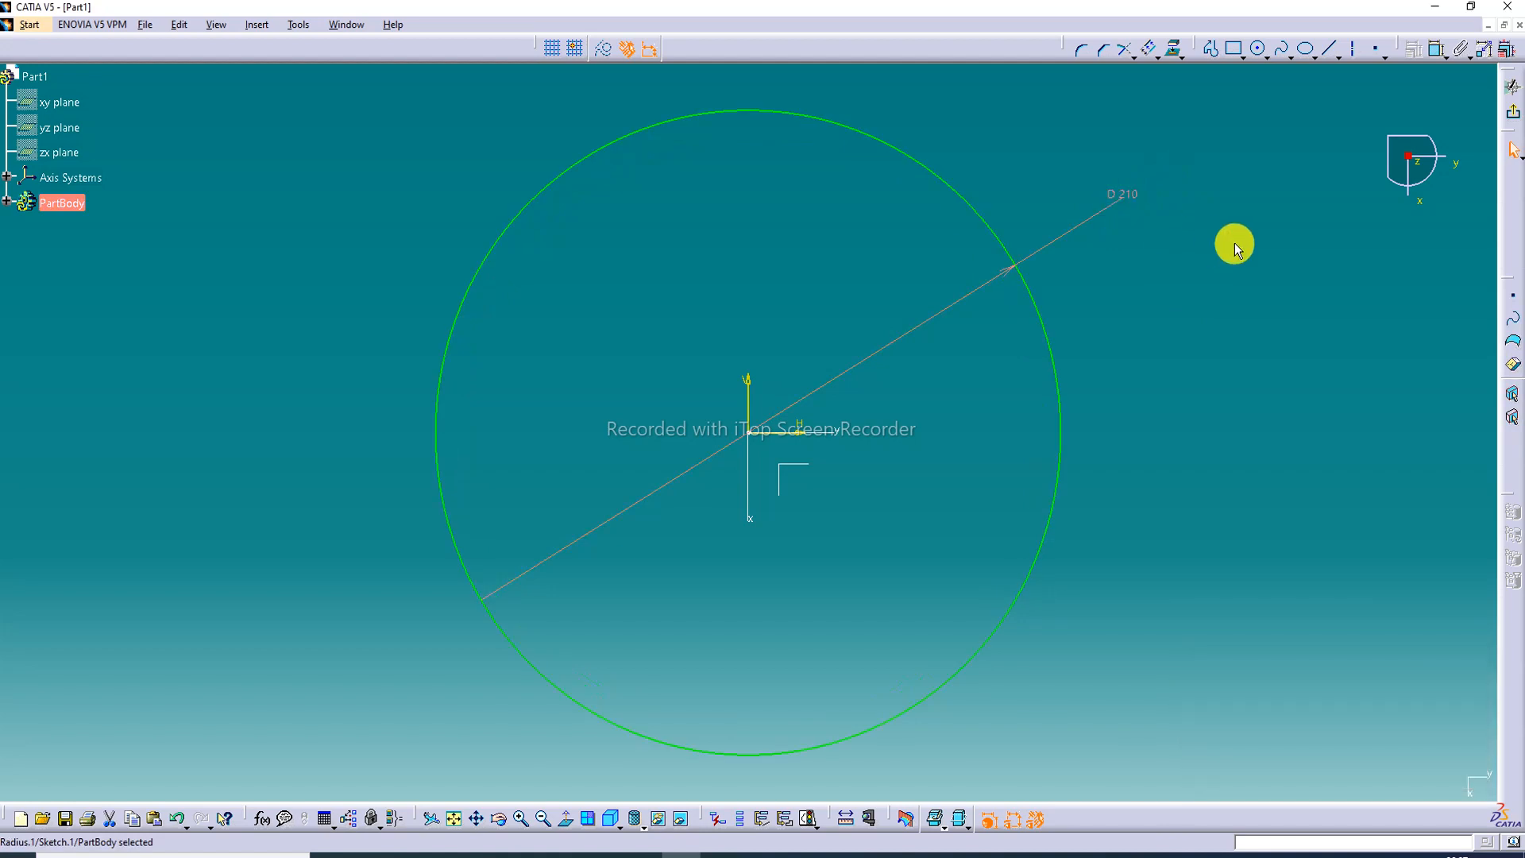
click(1512, 112)
click(931, 251)
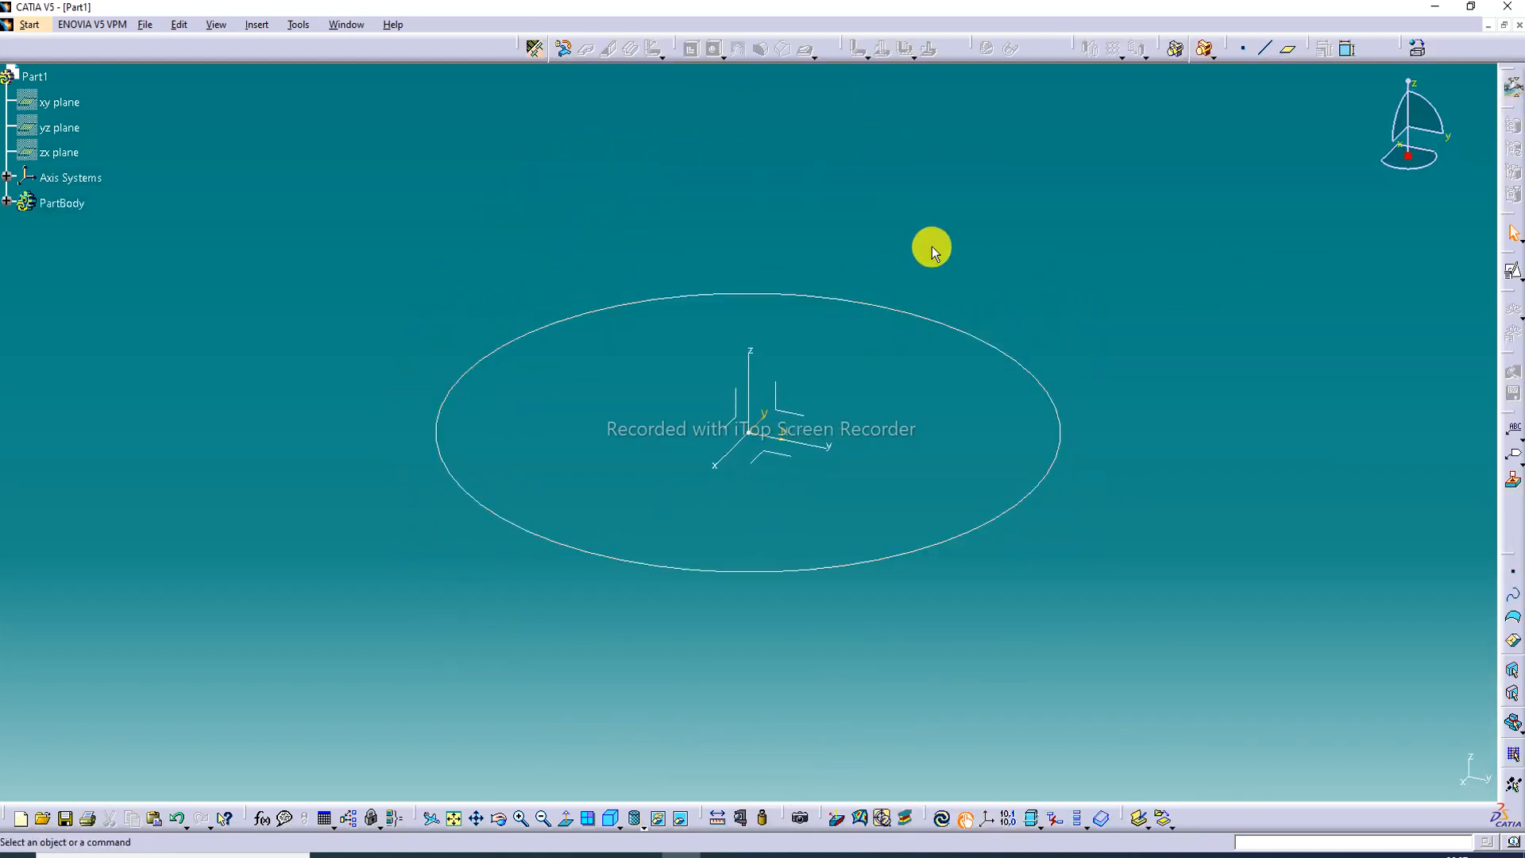
- Define the sheet metal parameters with a thickness of 1 mm and a default bend radius of 4 mm
click(537, 48)
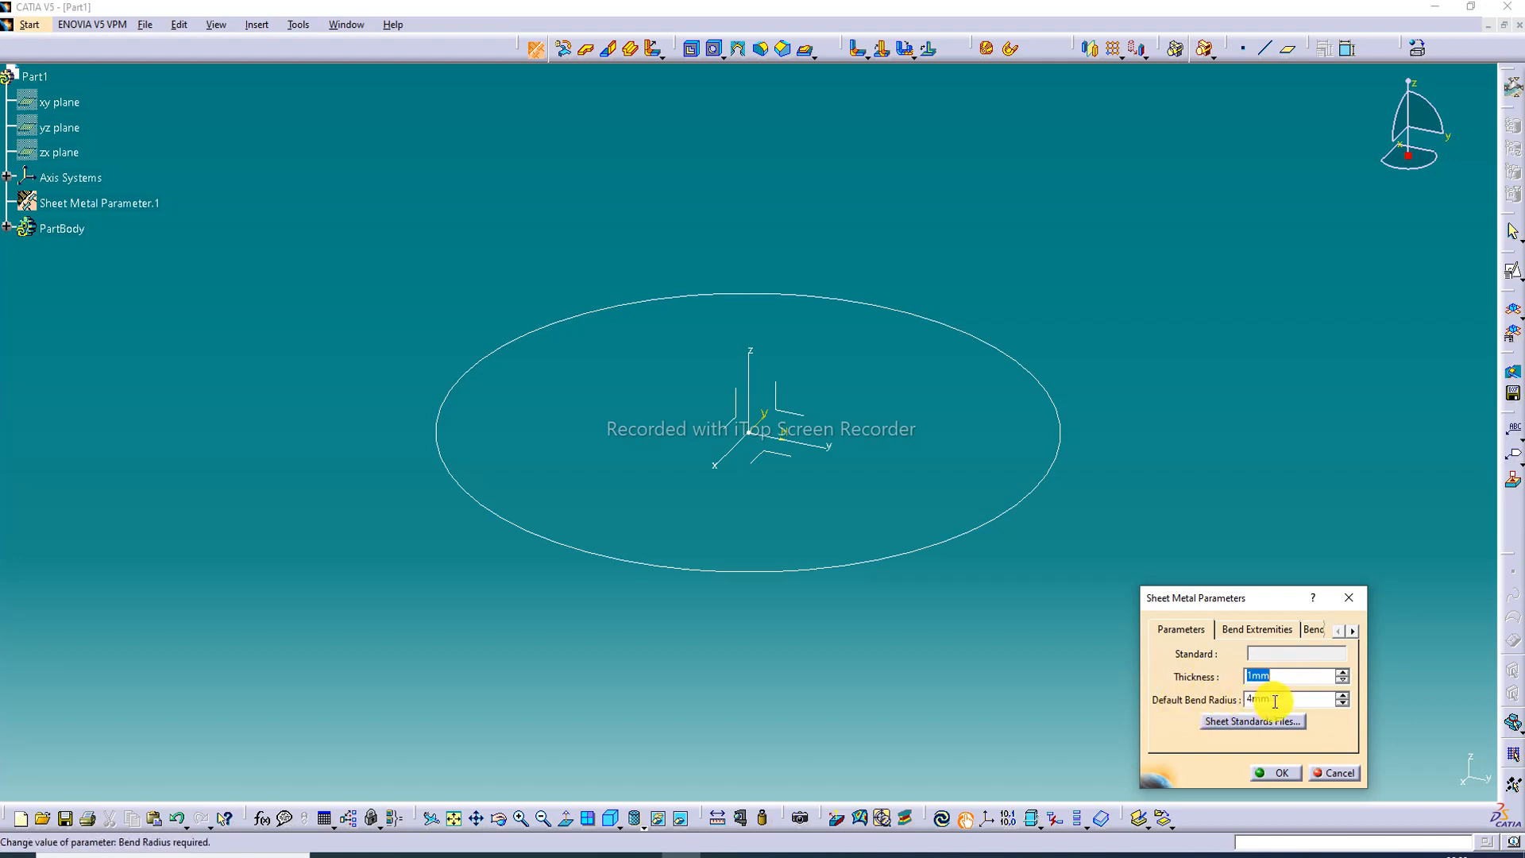
click(1273, 772)
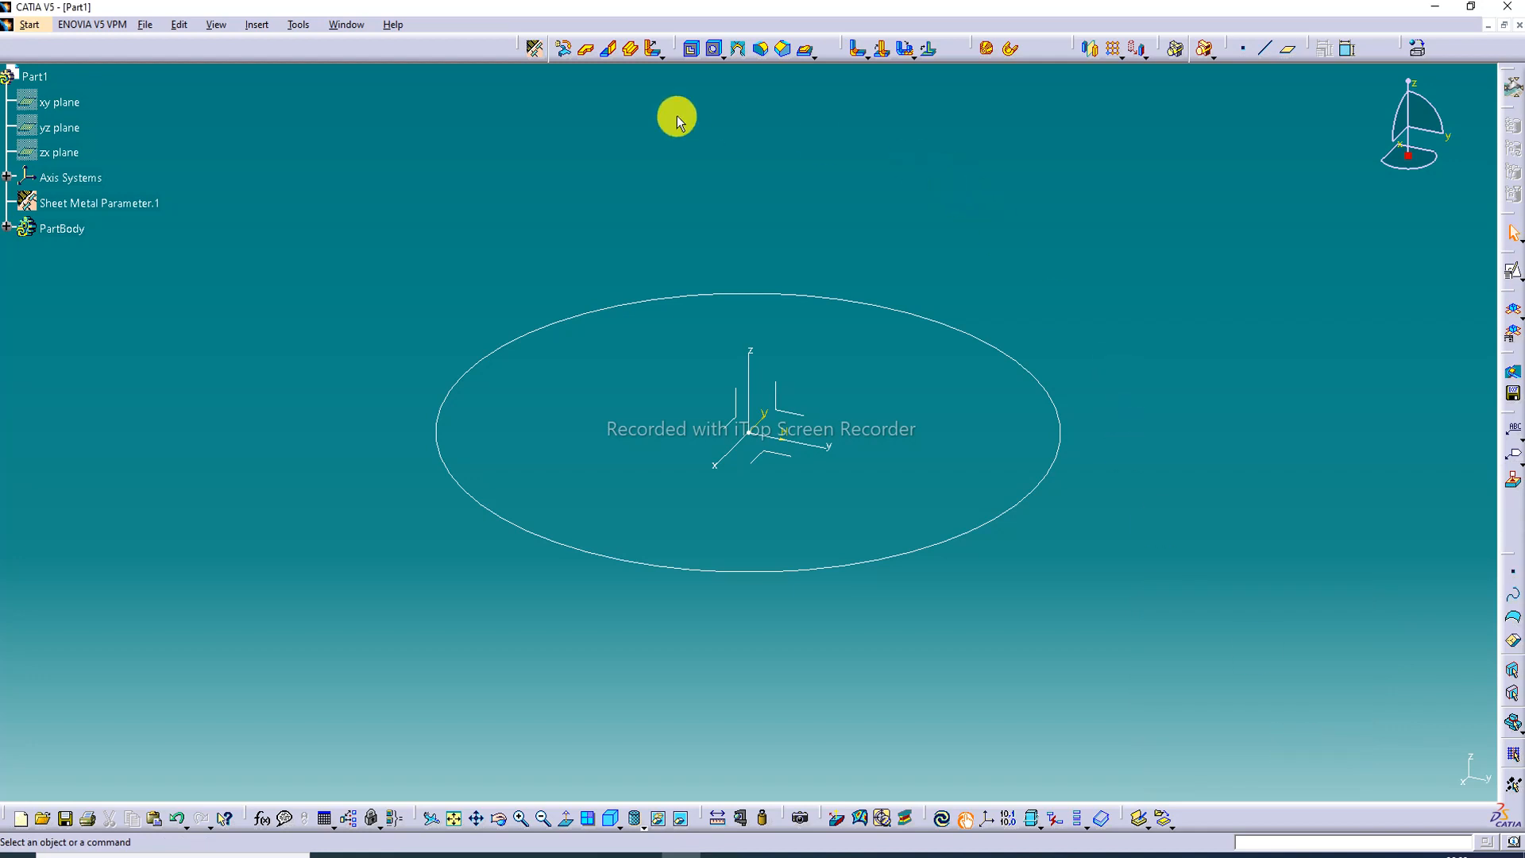
- Create a sheet metal wall from the circle sketch with its material side inverted to face downward
click(586, 47)
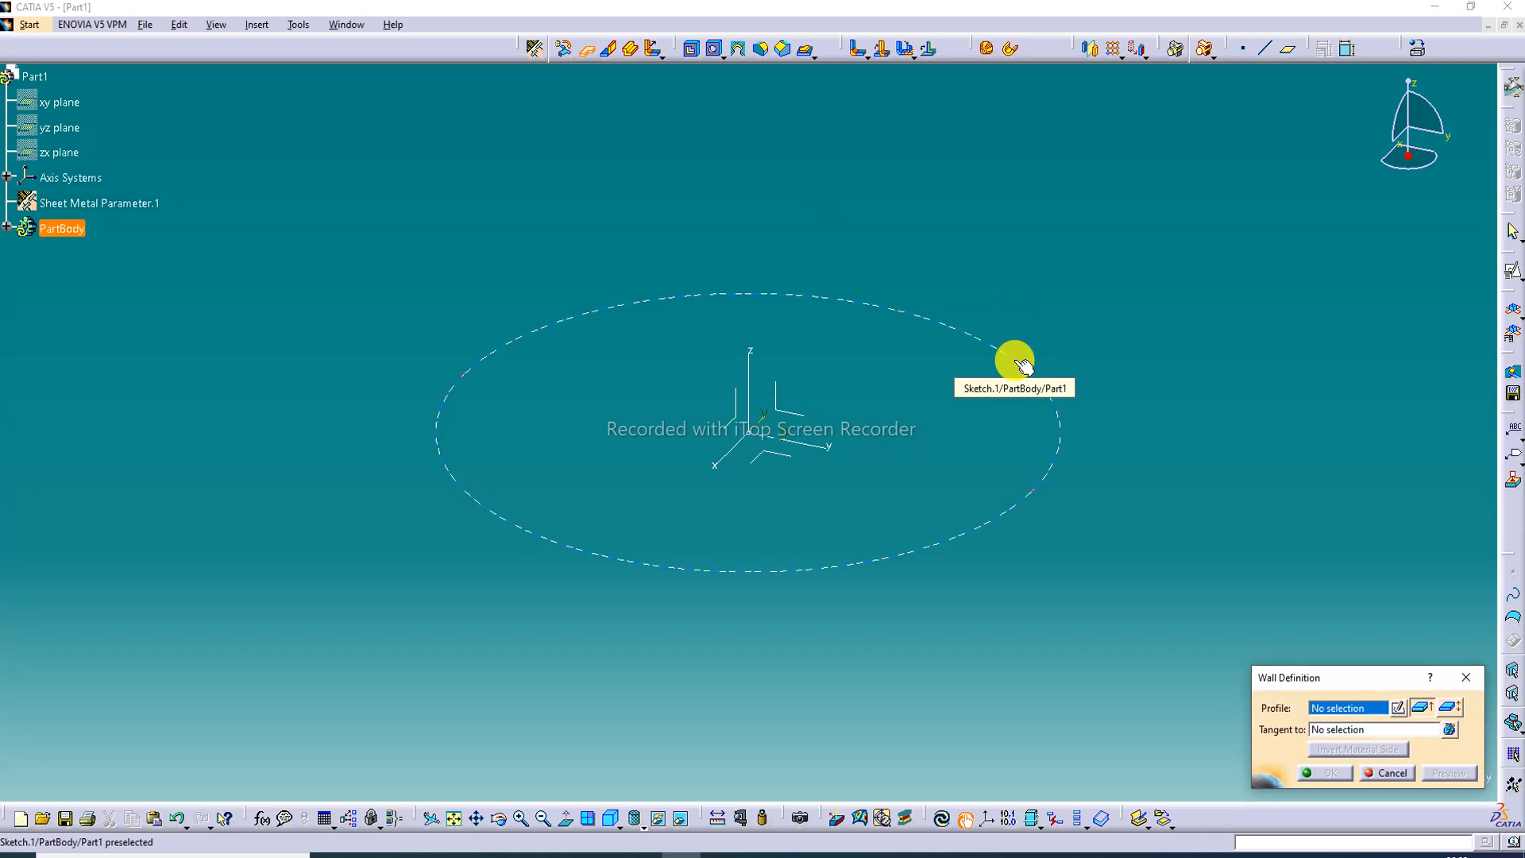
click(982, 338)
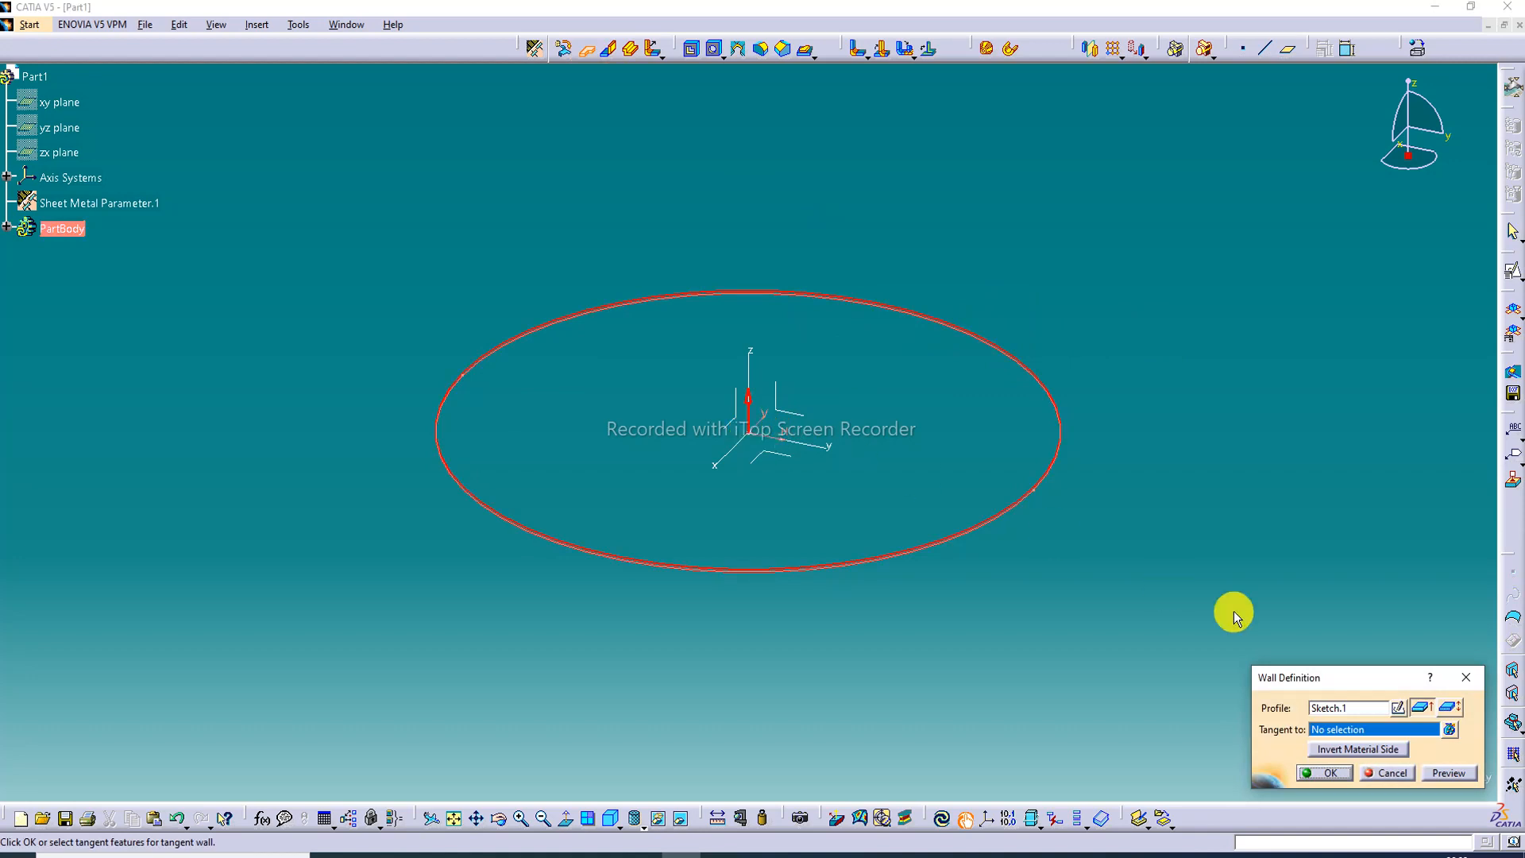
click(1371, 751)
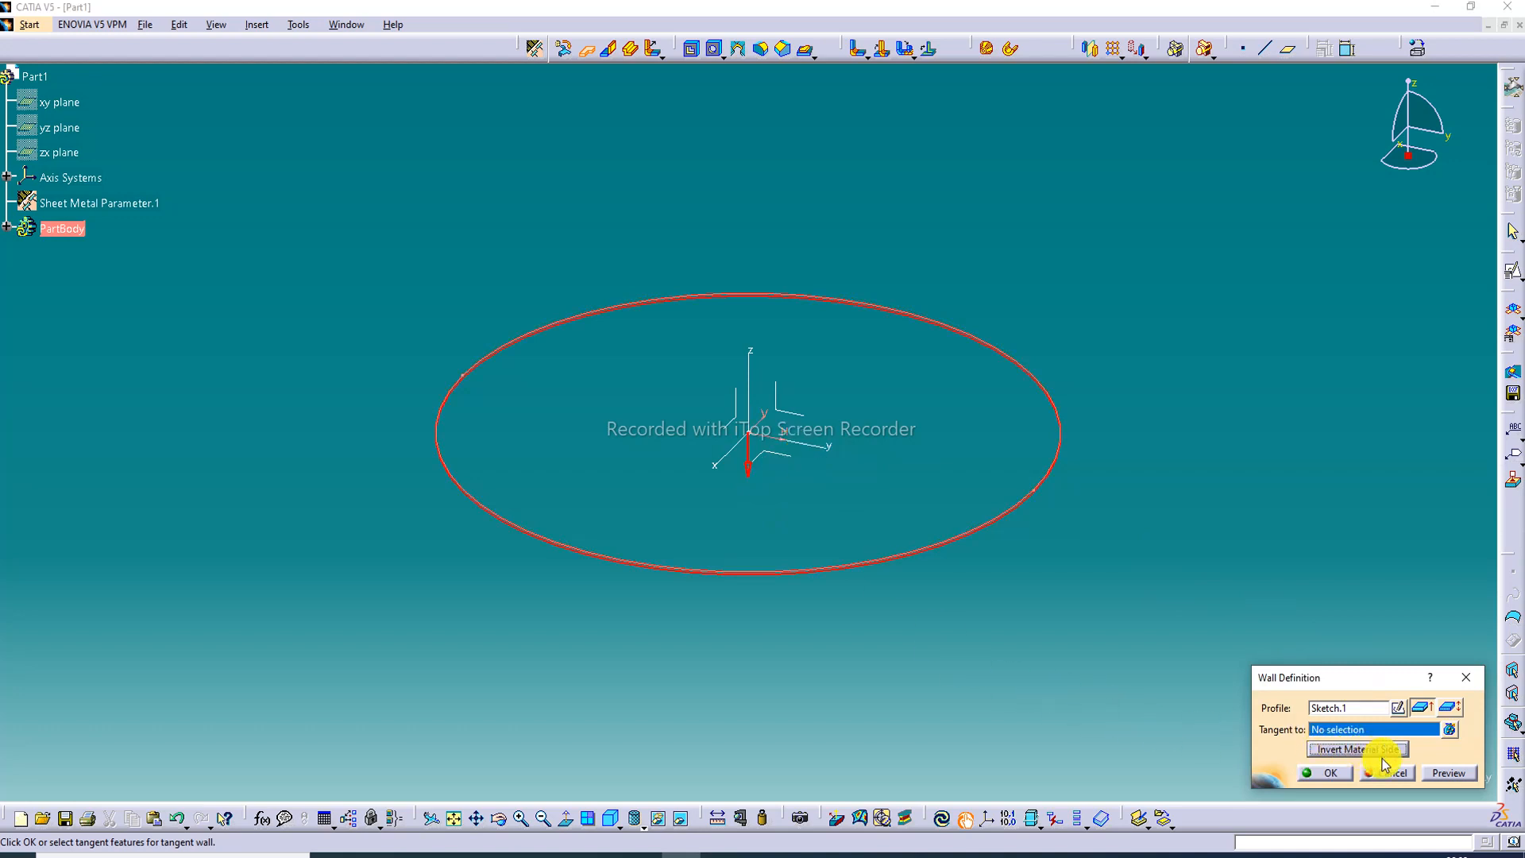
click(1449, 773)
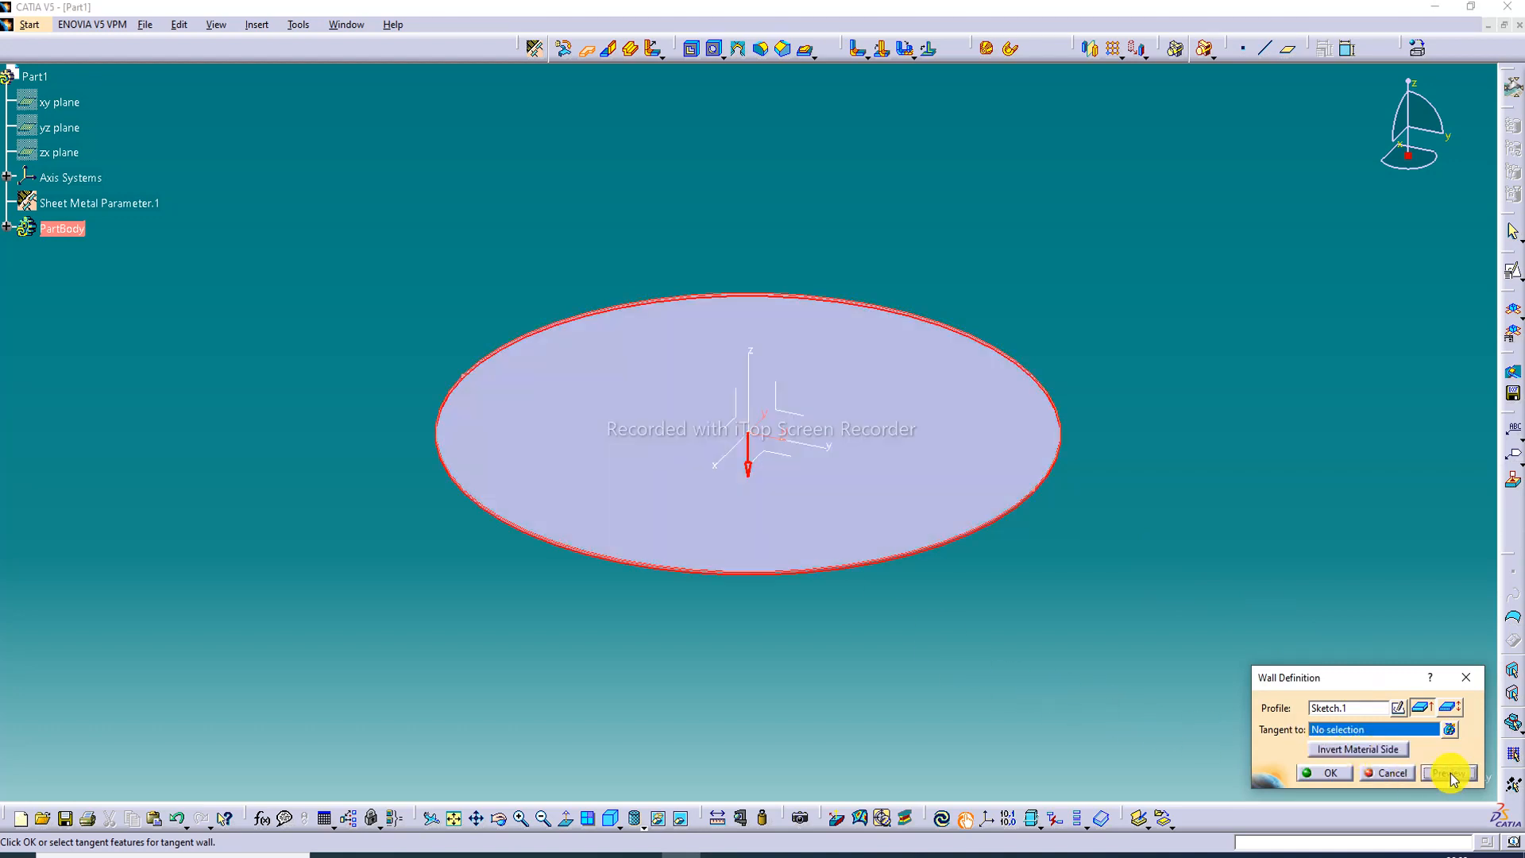
click(1325, 772)
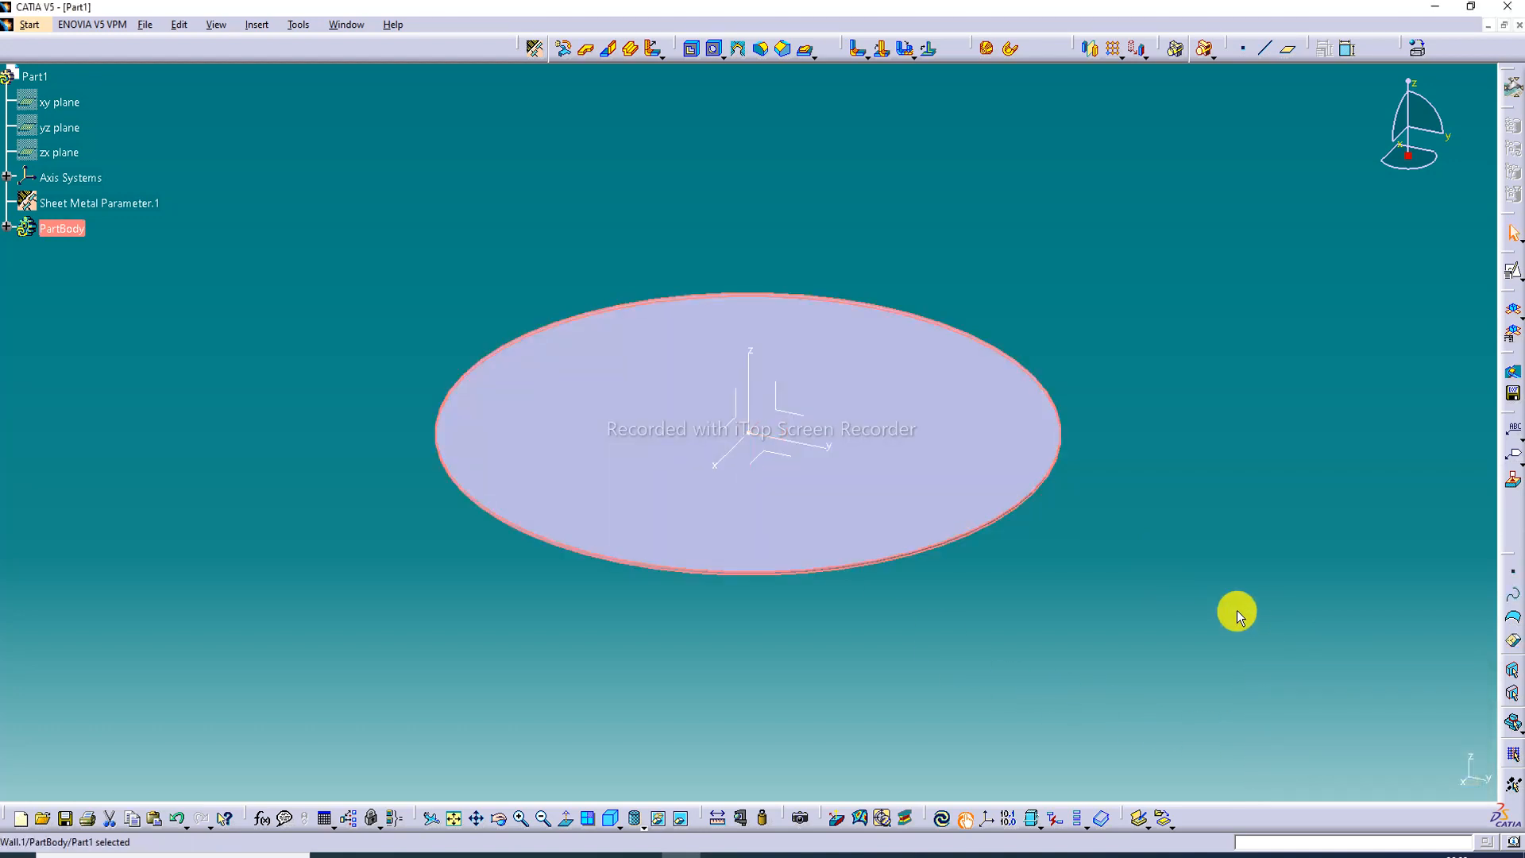
- Display the part shaded with its edges and hide the absolute axis system
click(642, 824)
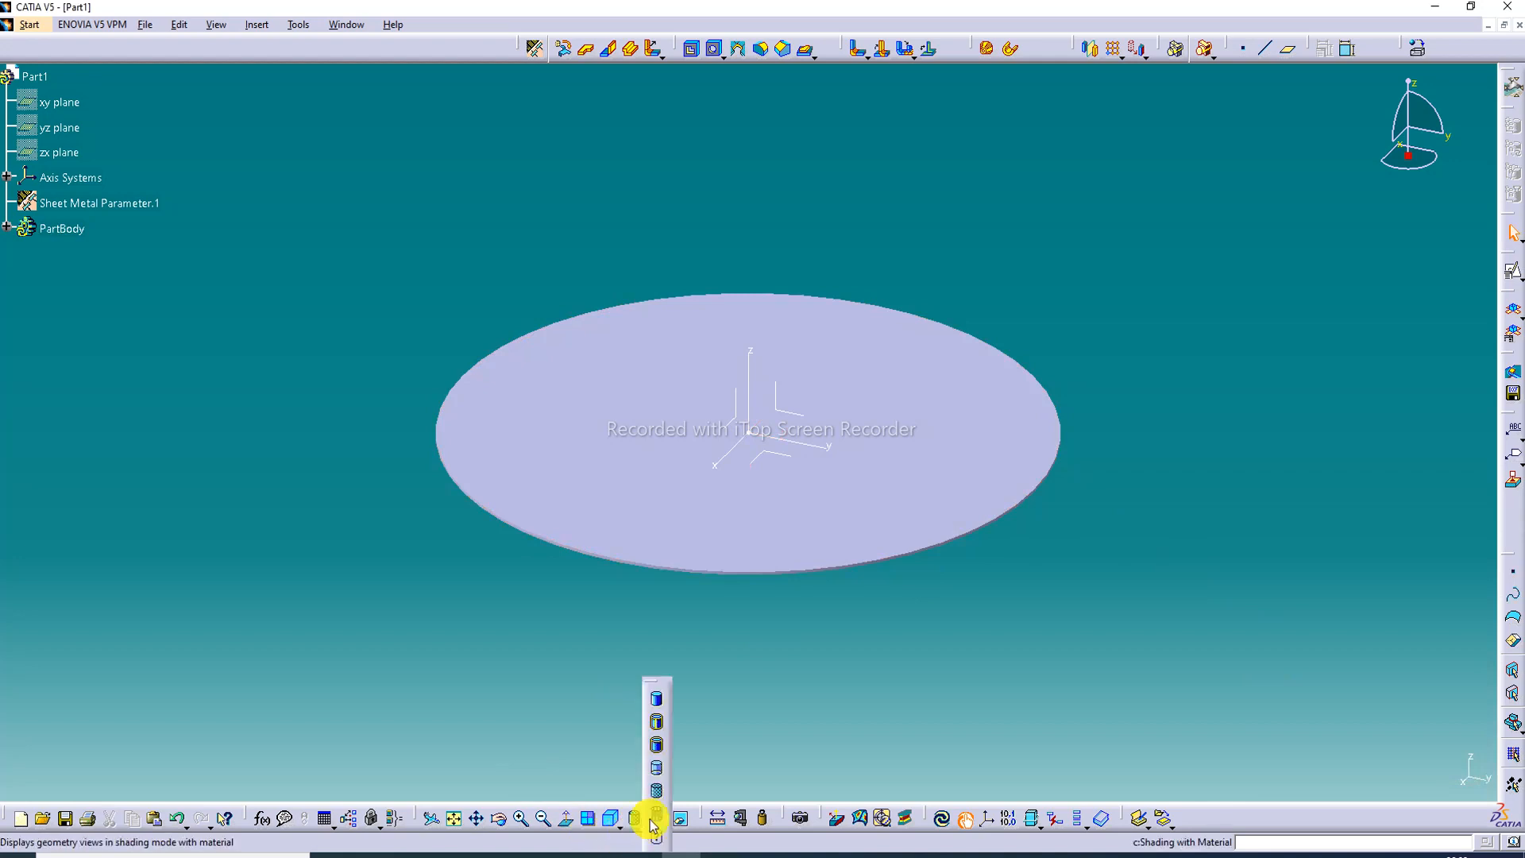
click(656, 724)
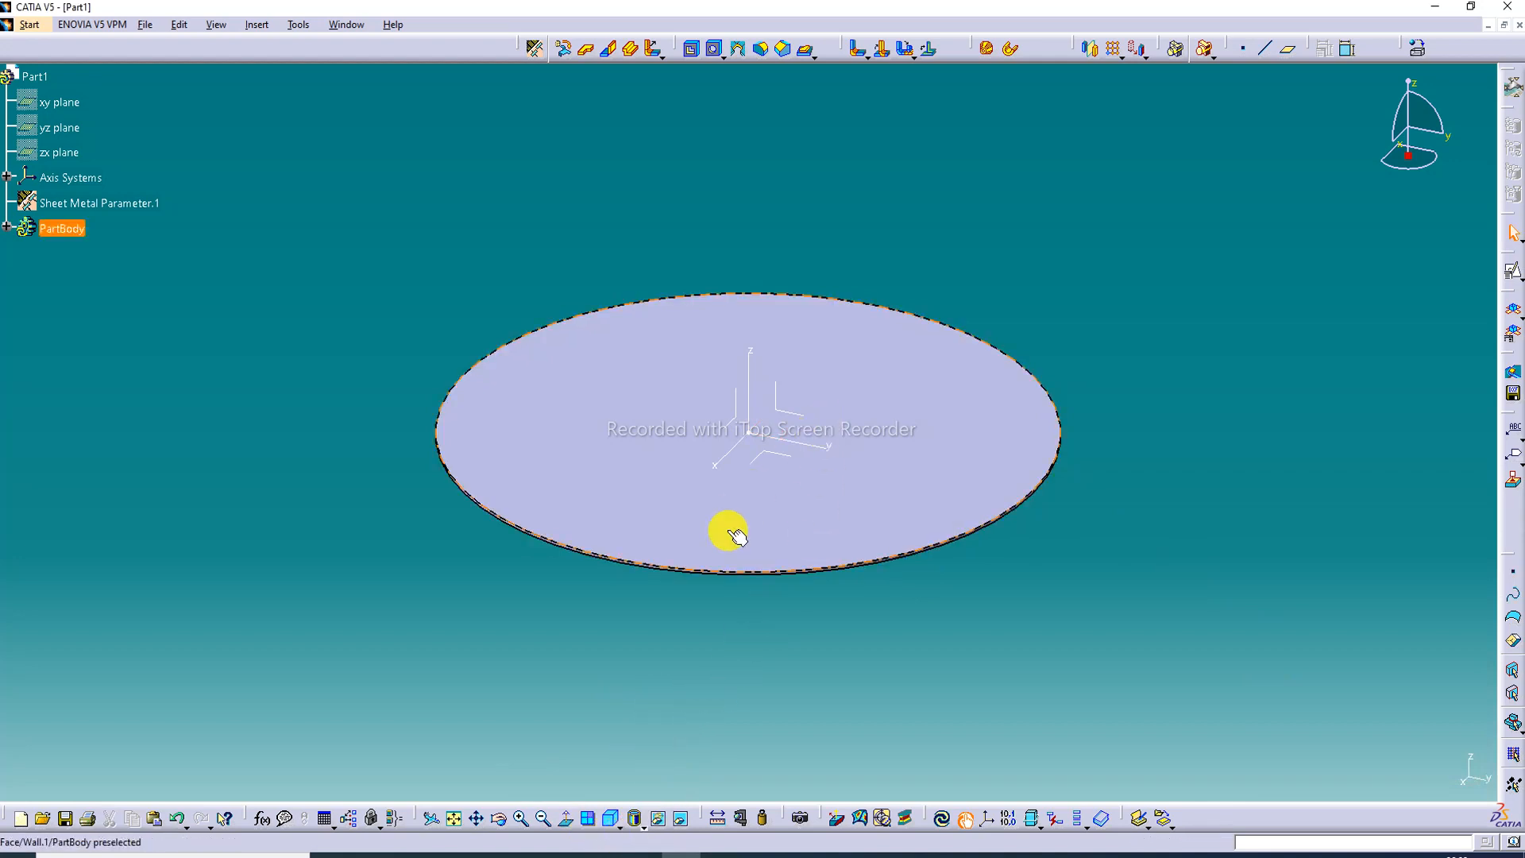
right_click(746, 375)
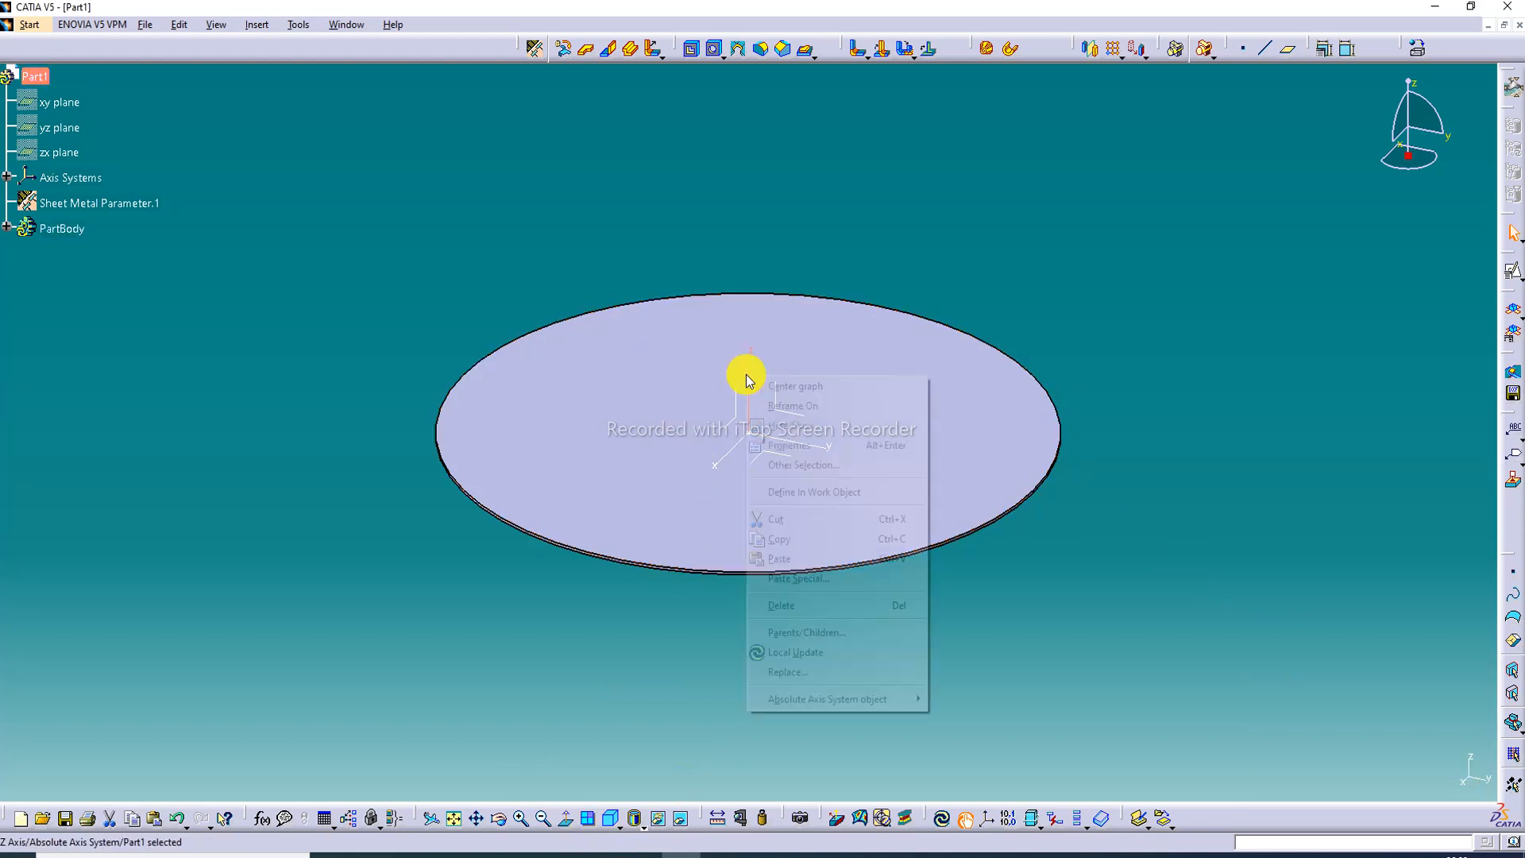
click(784, 433)
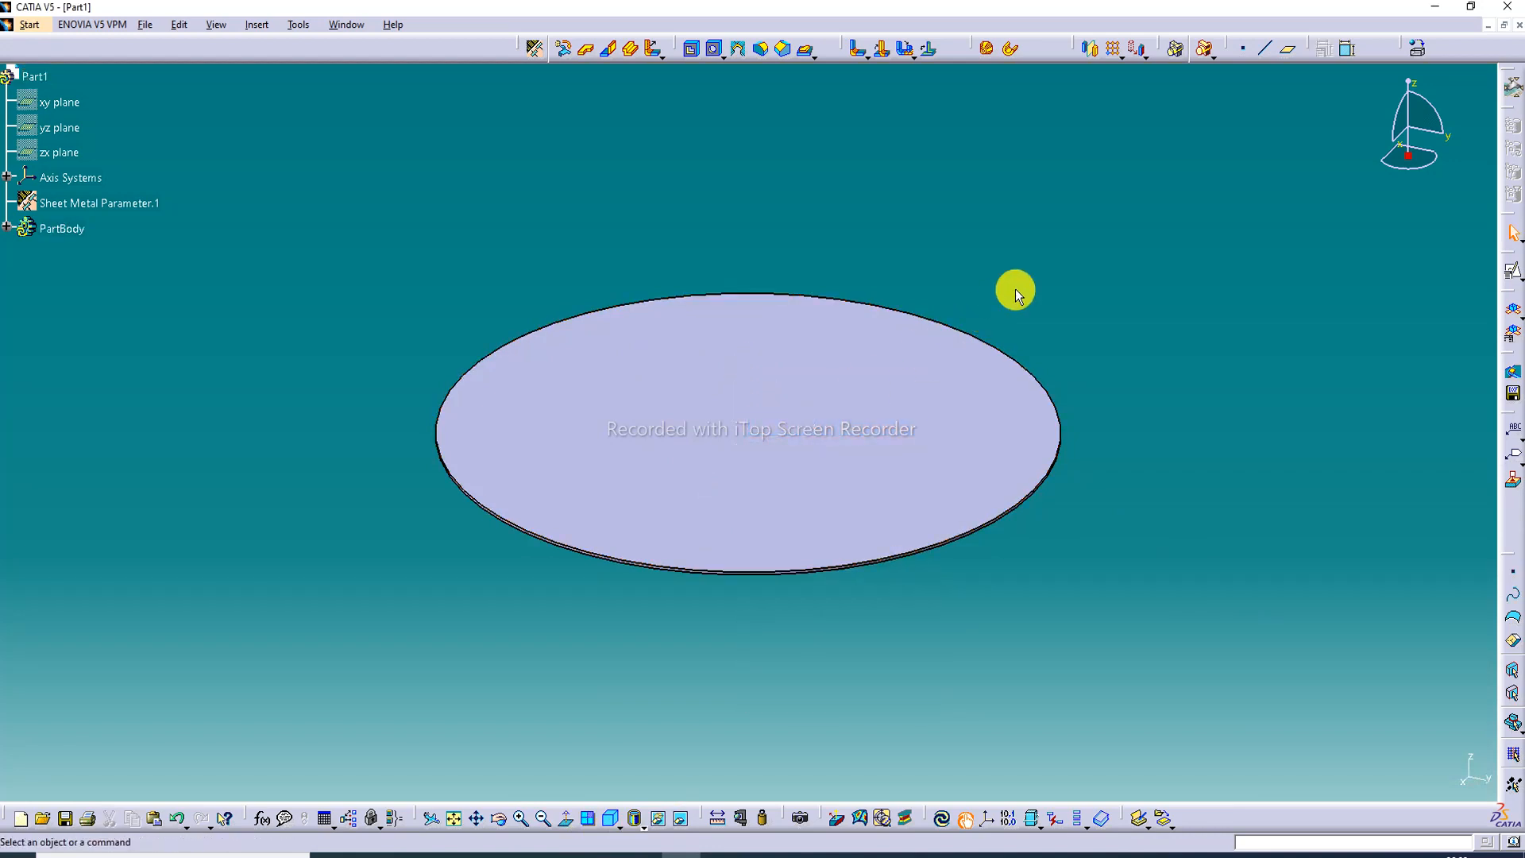
middle_drag(678, 493, 681, 391)
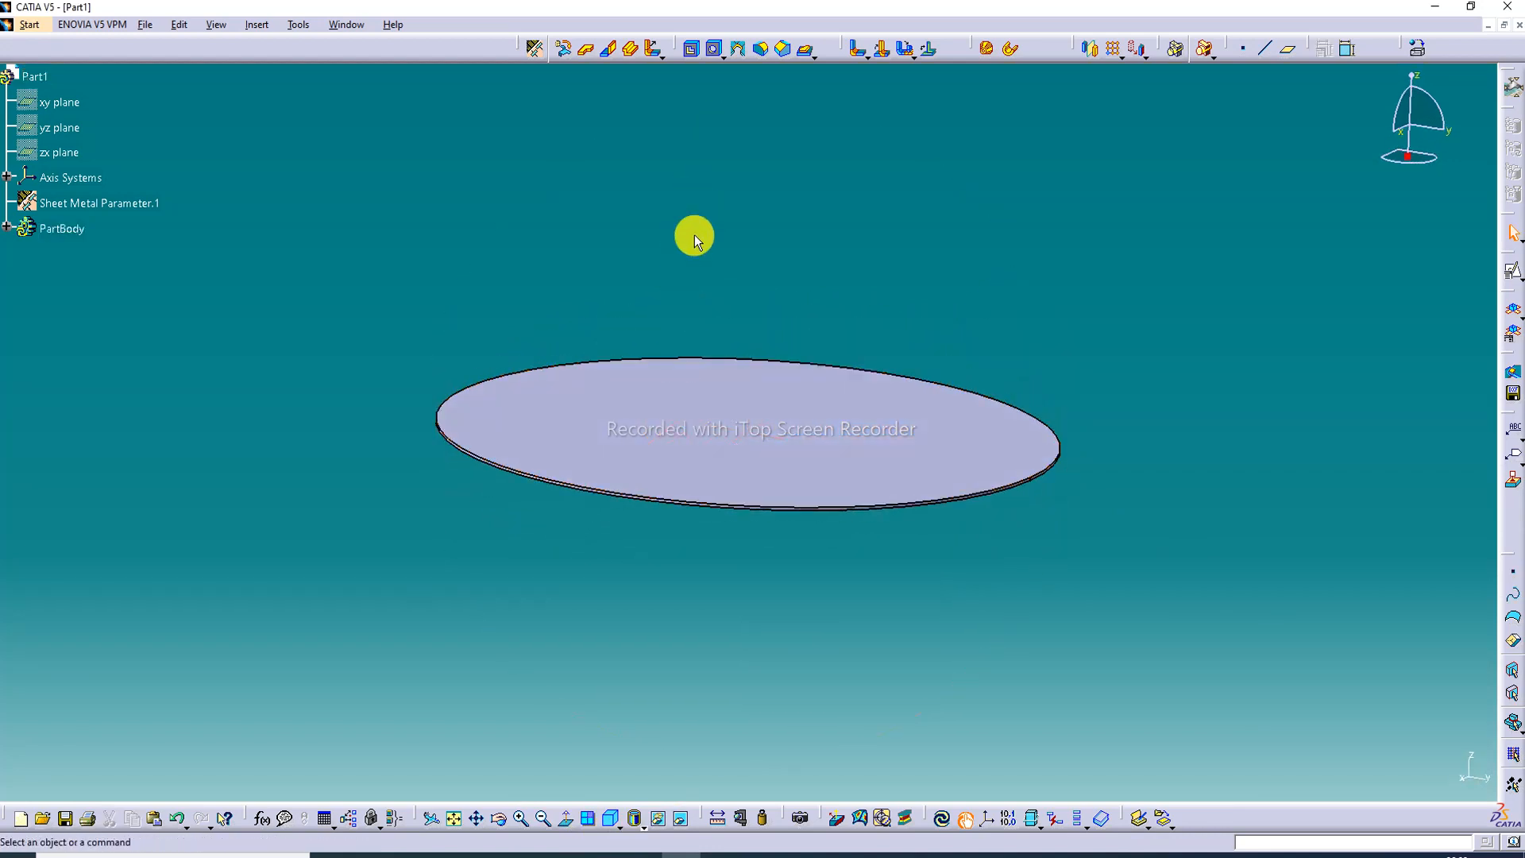
middle_drag(670, 460, 737, 421)
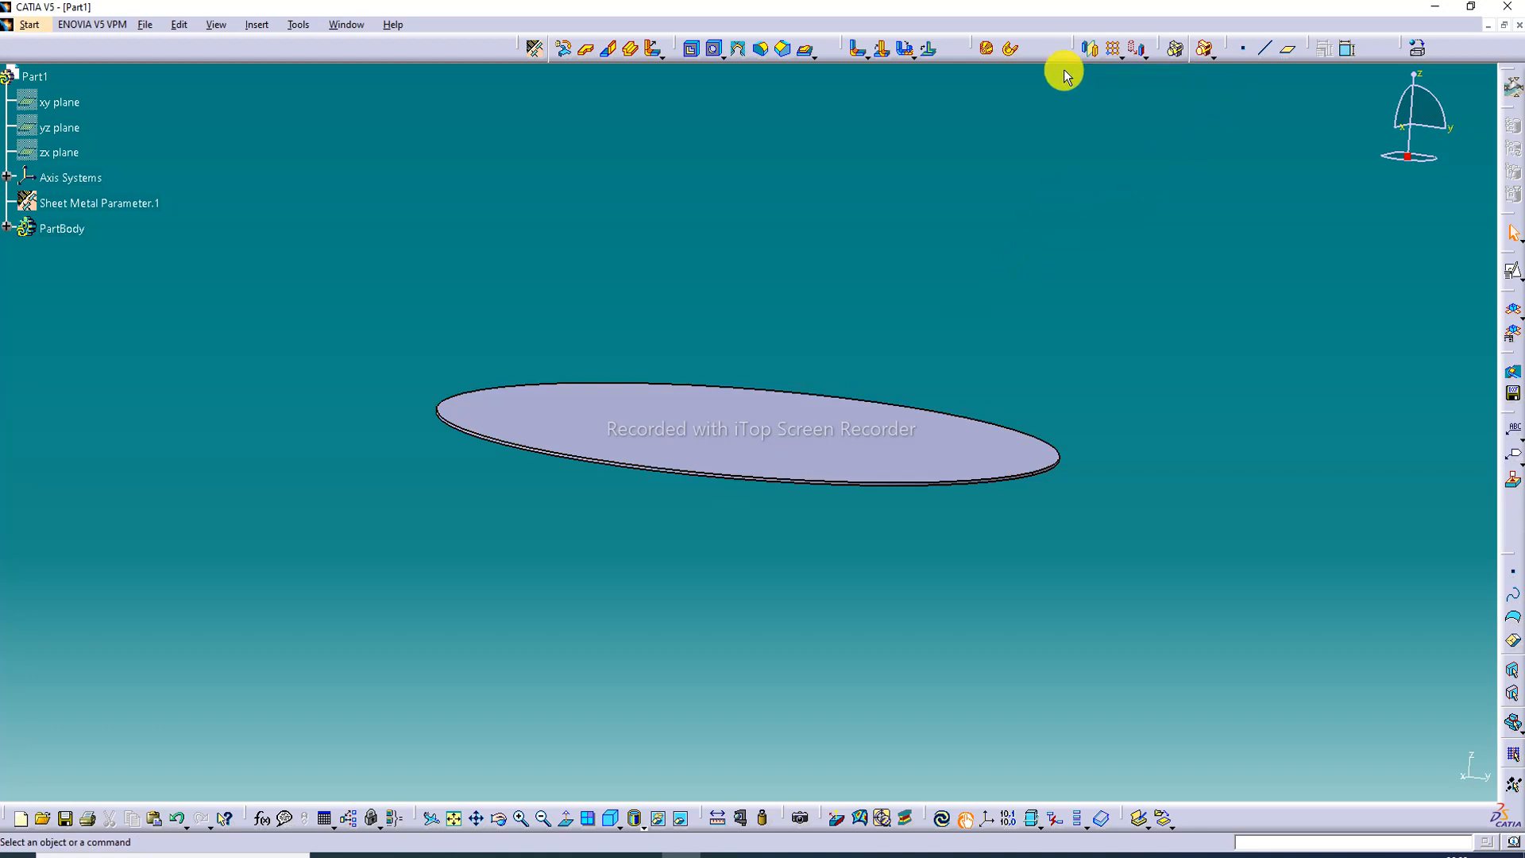
- Start a positioned sketch on the circular wall's upper face with implicit origin and orientation
click(822, 417)
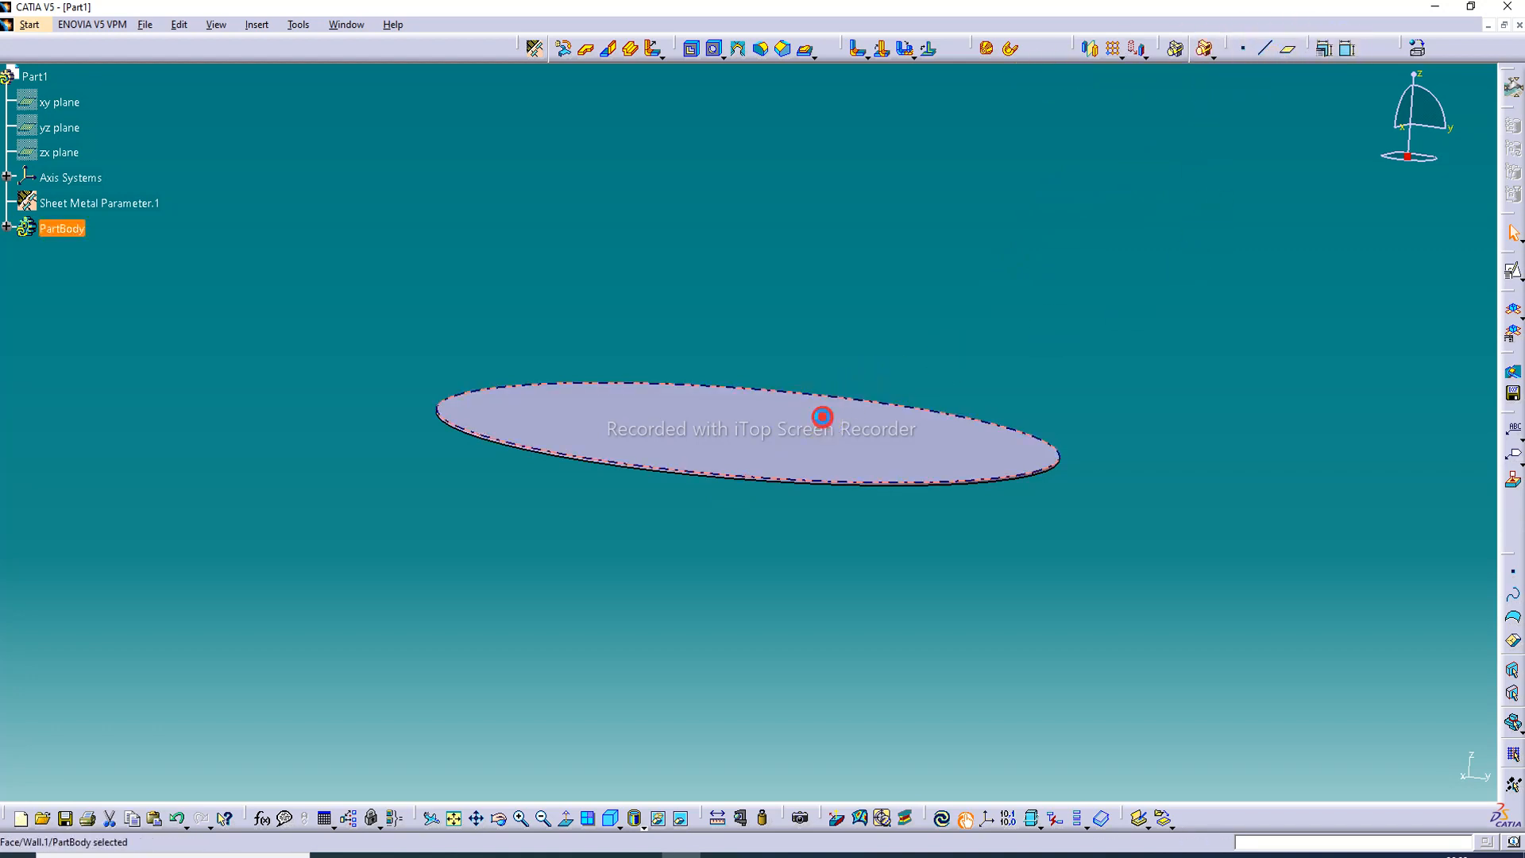
click(1521, 280)
click(1512, 300)
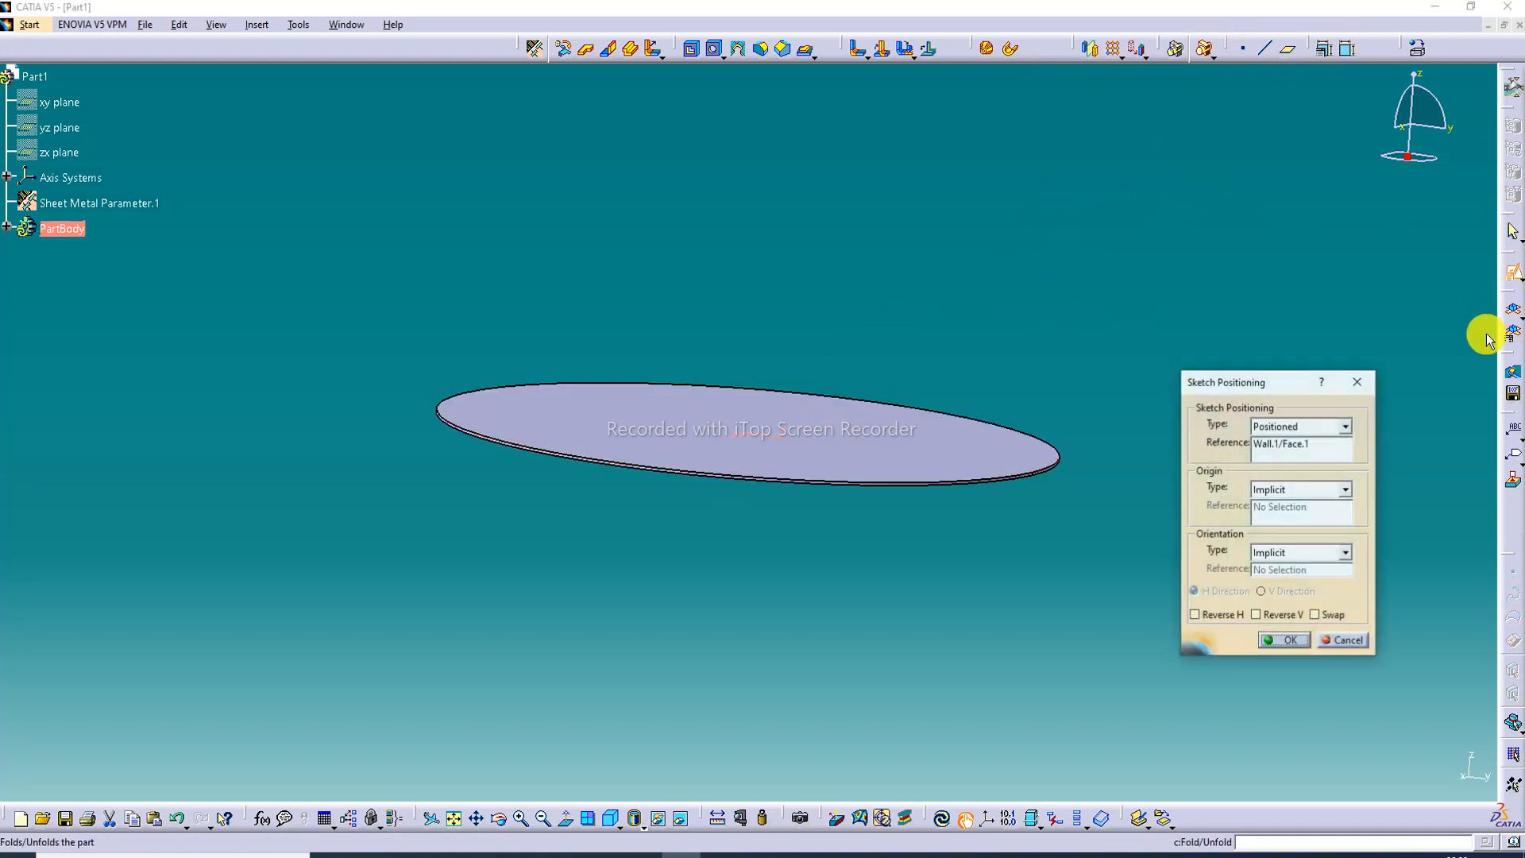
drag(1384, 456, 1426, 453)
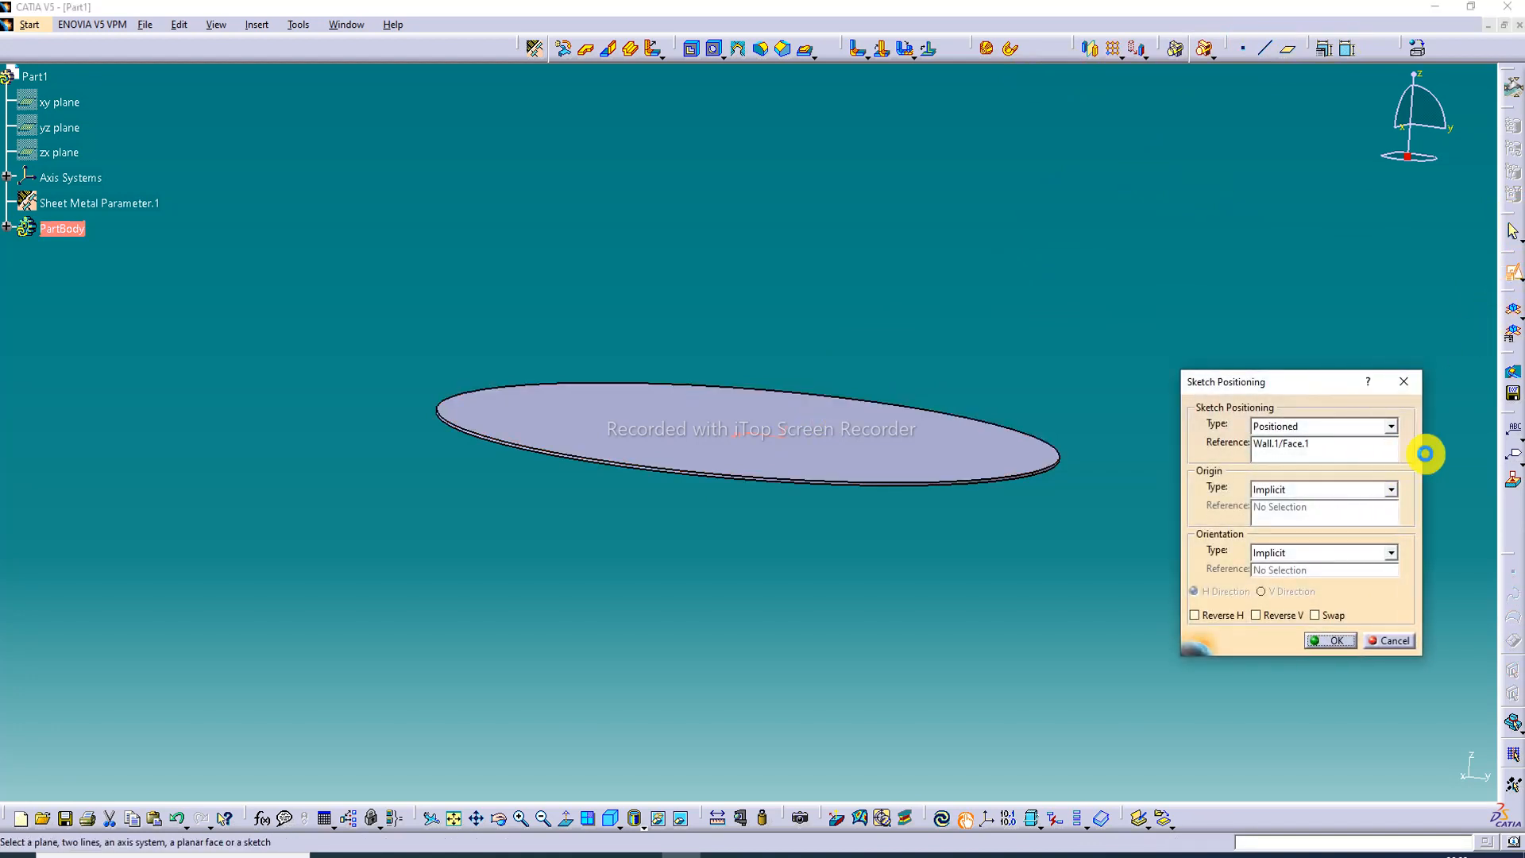
click(1323, 640)
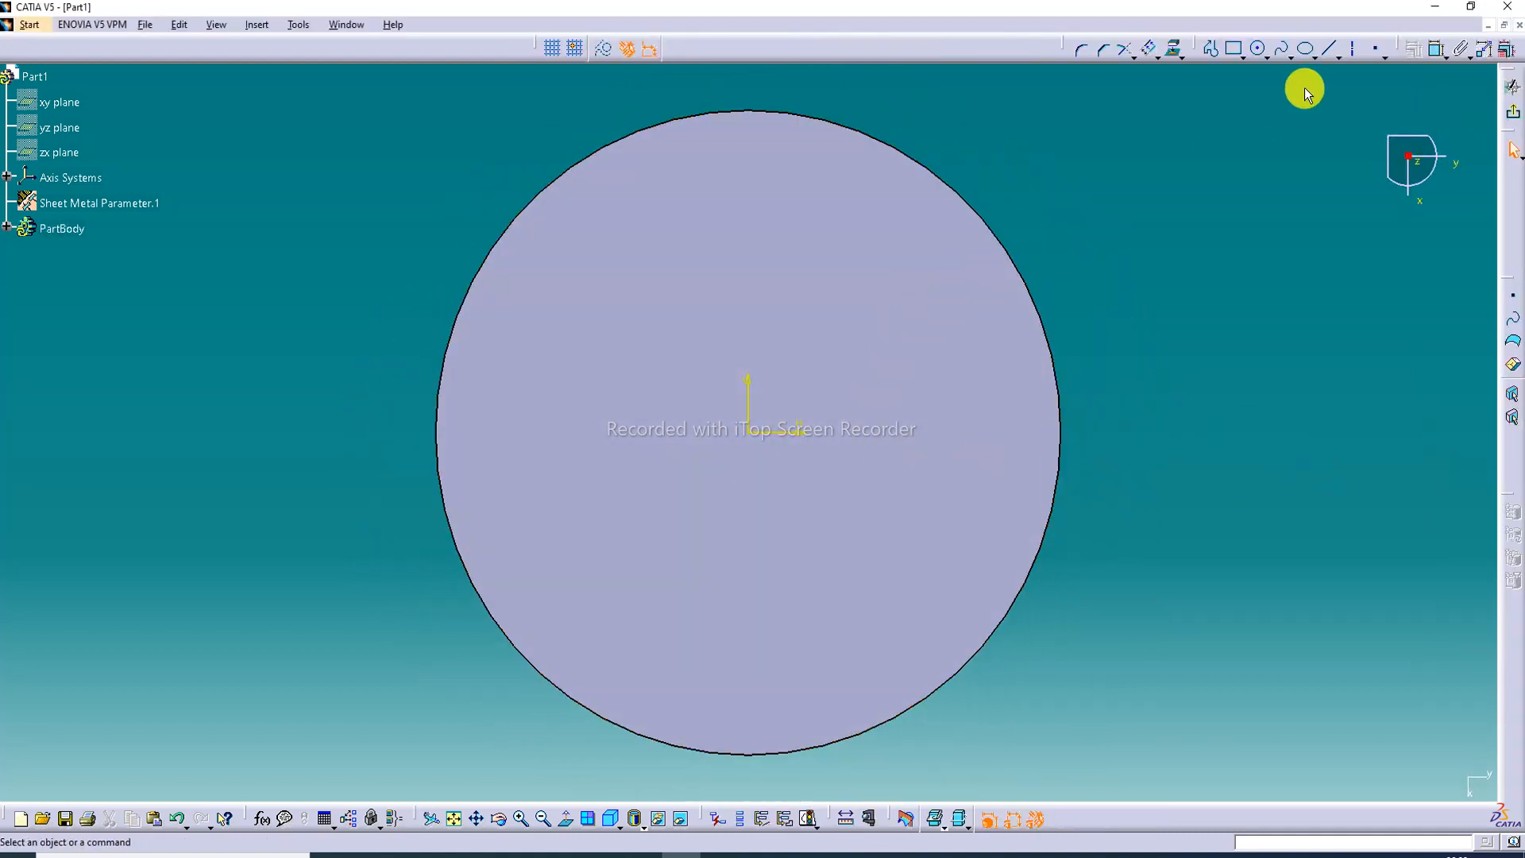
- Offset the wall's circular outer edge inward with an offset value of -9 mm and exit the sketch
click(1157, 58)
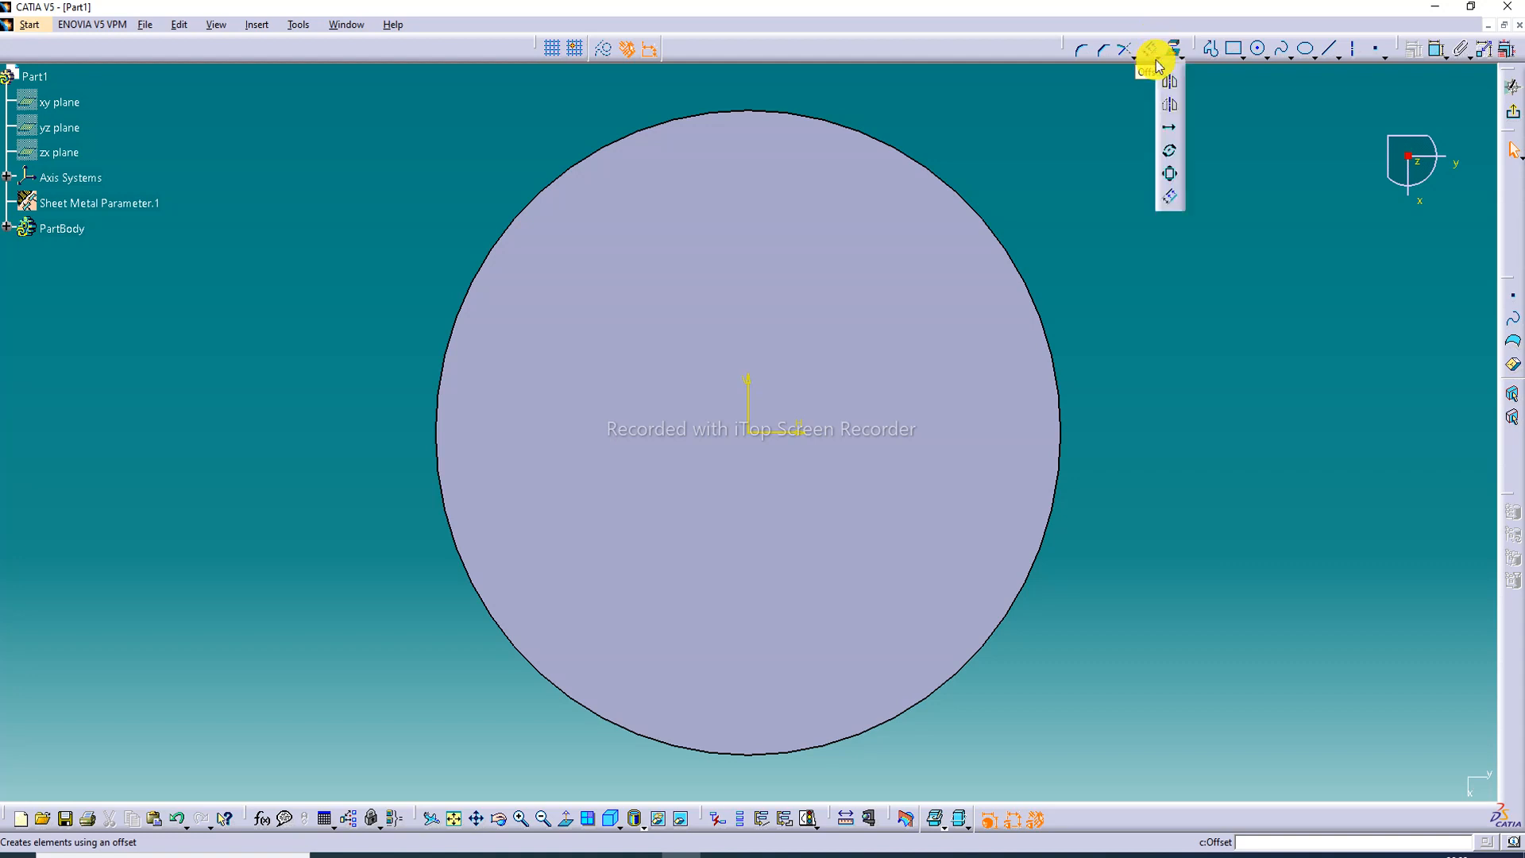
click(1172, 198)
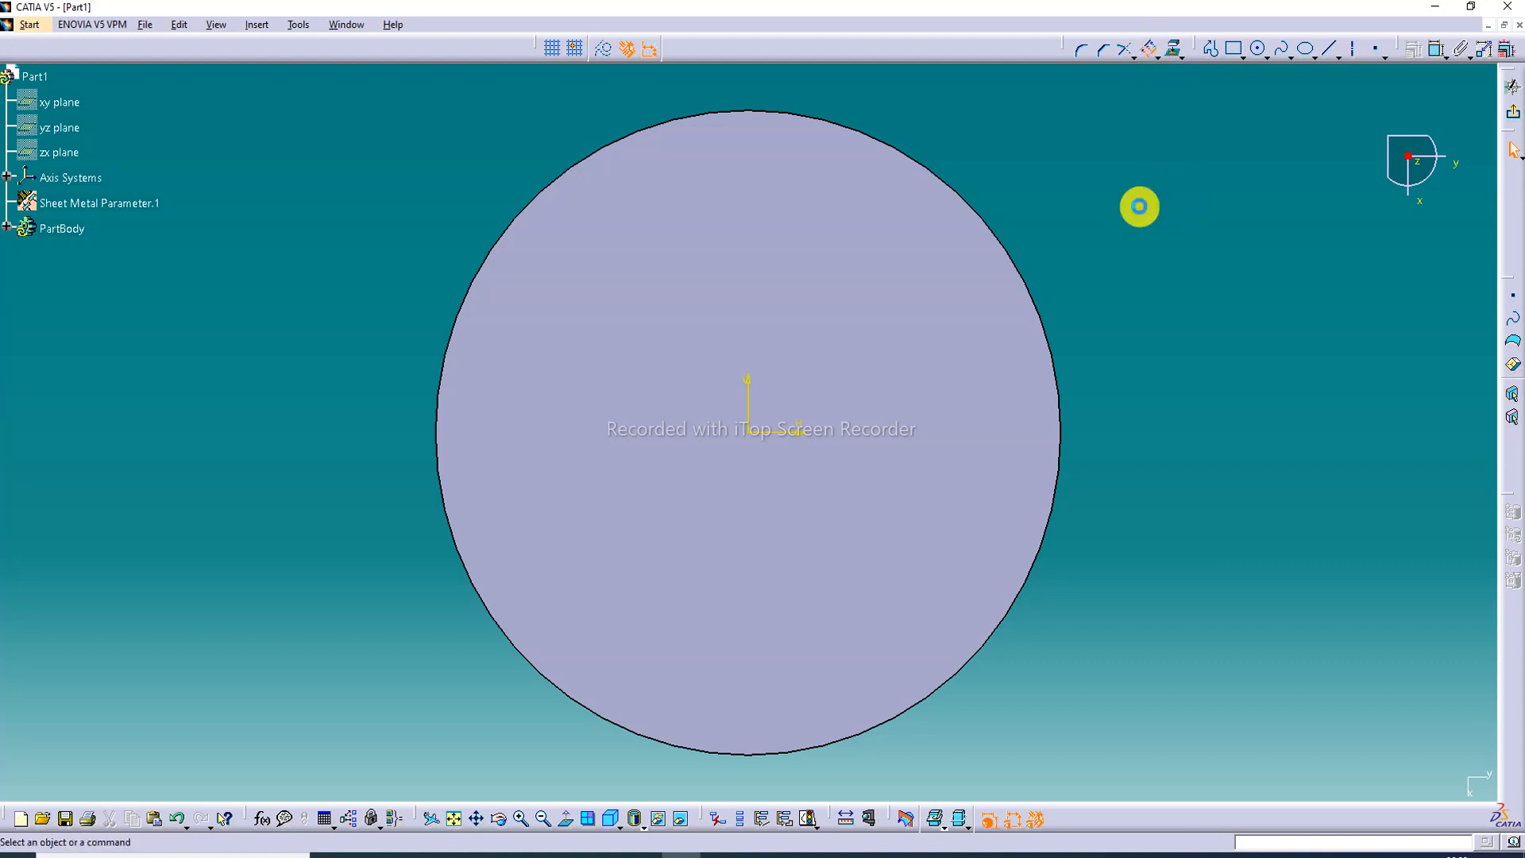
click(884, 245)
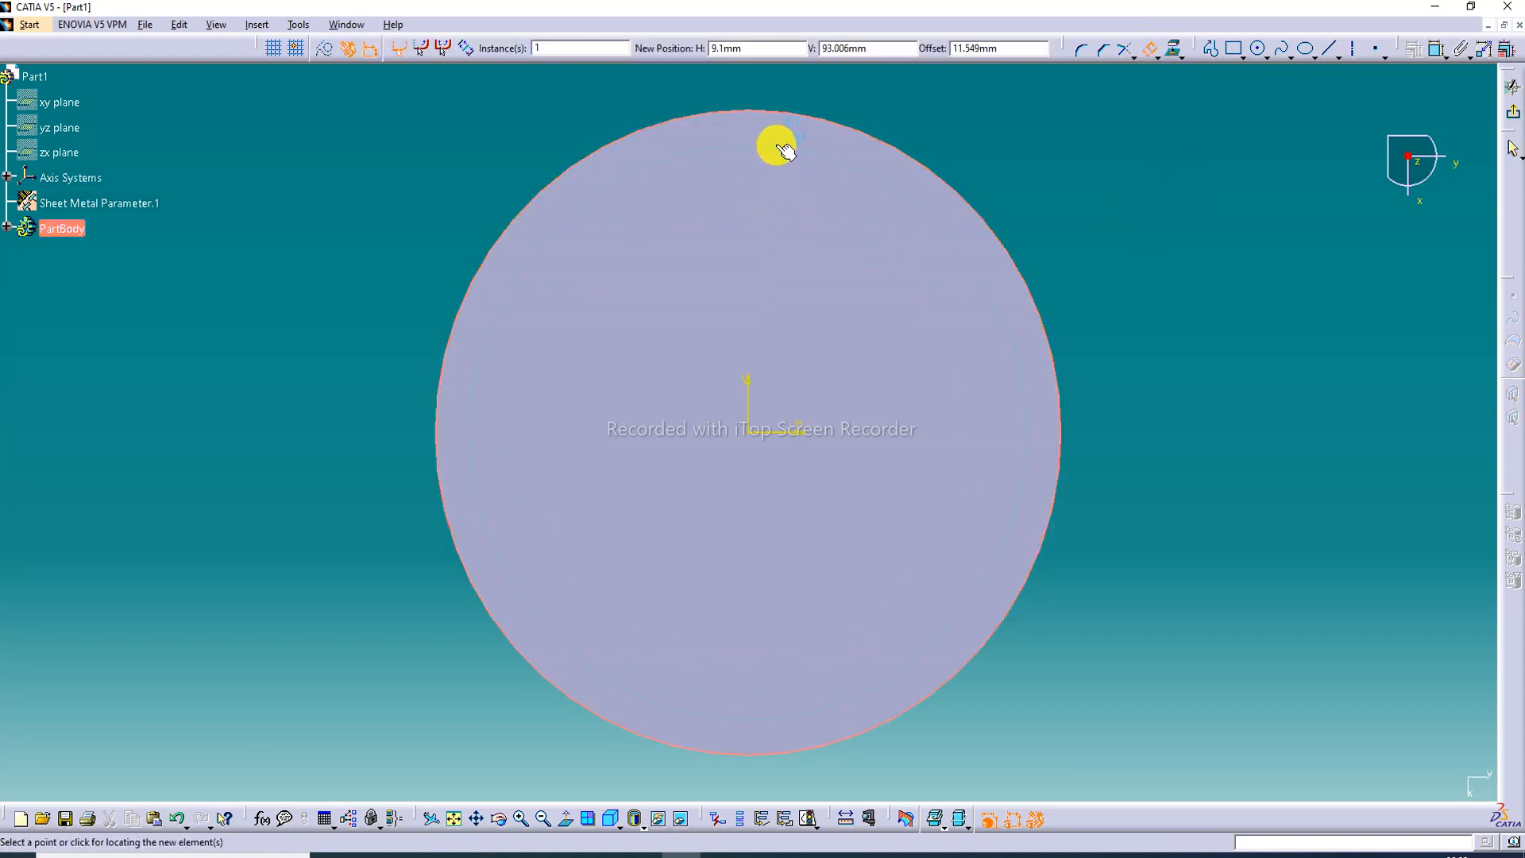
click(443, 432)
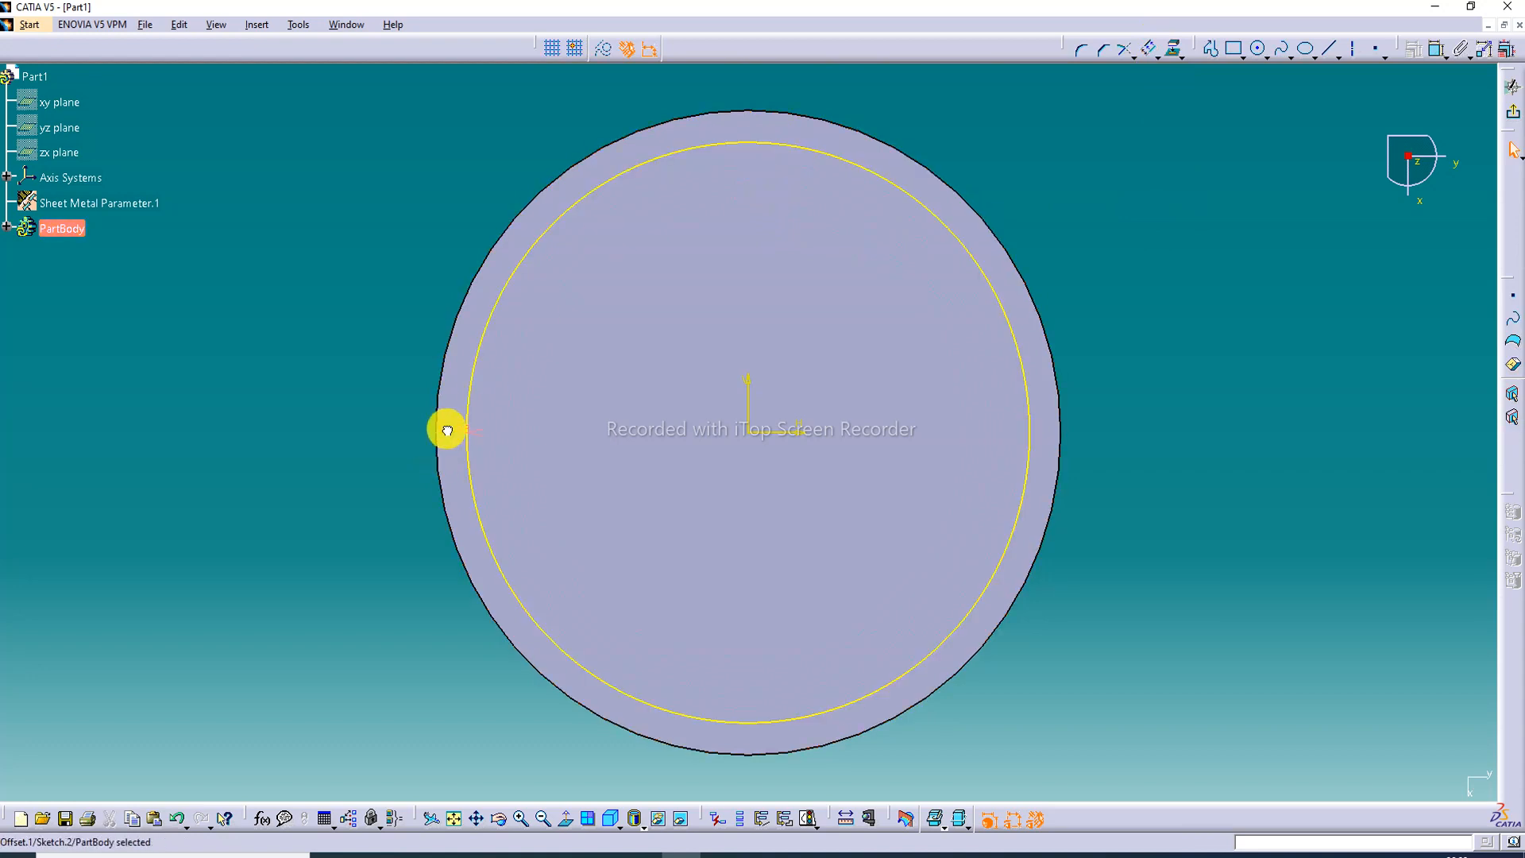
double_click(446, 434)
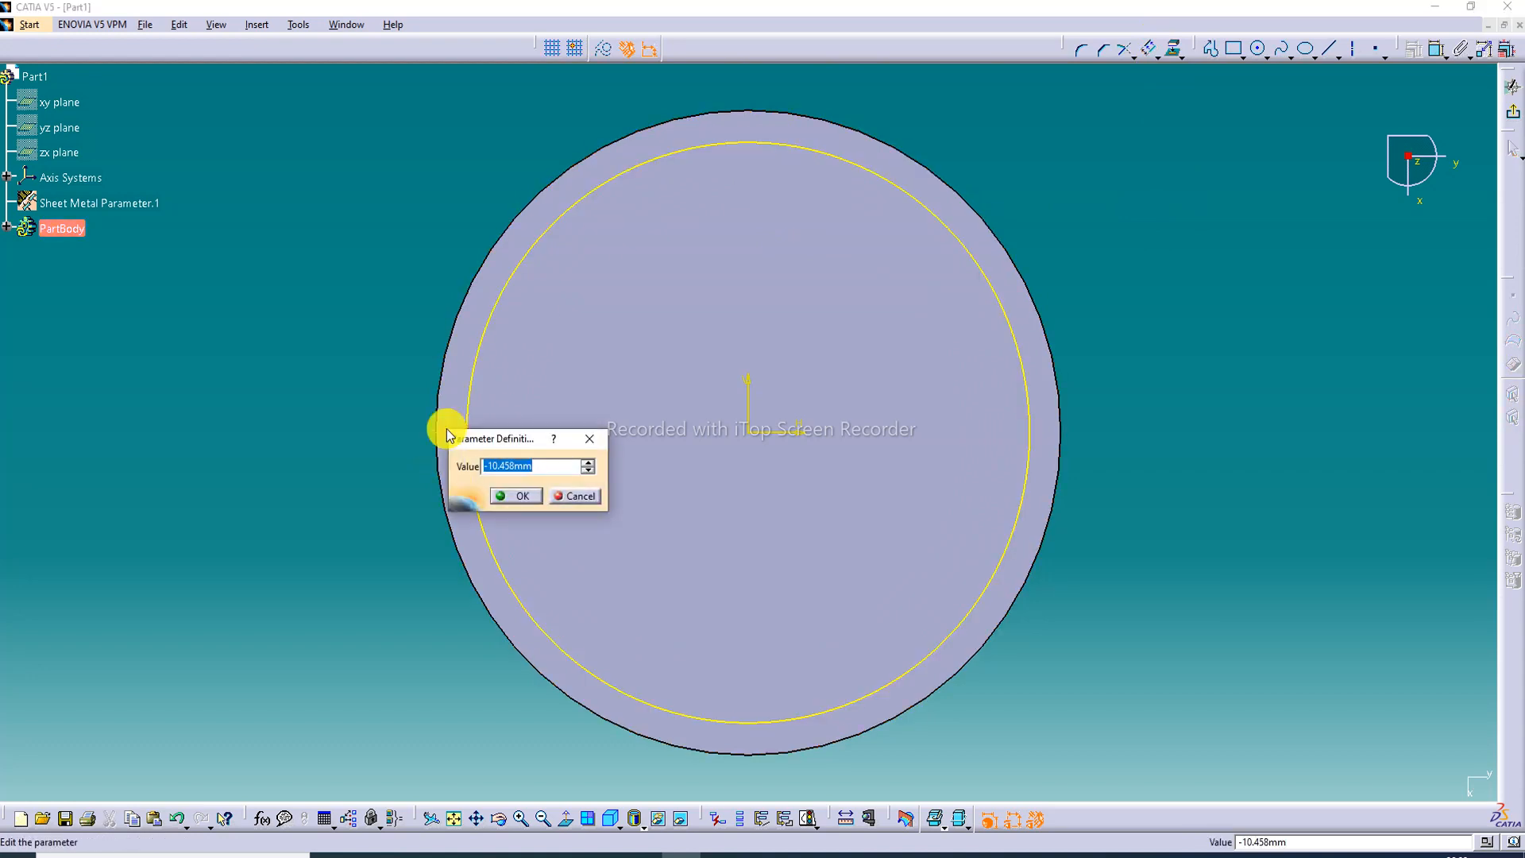
text(-9)
key(Return)
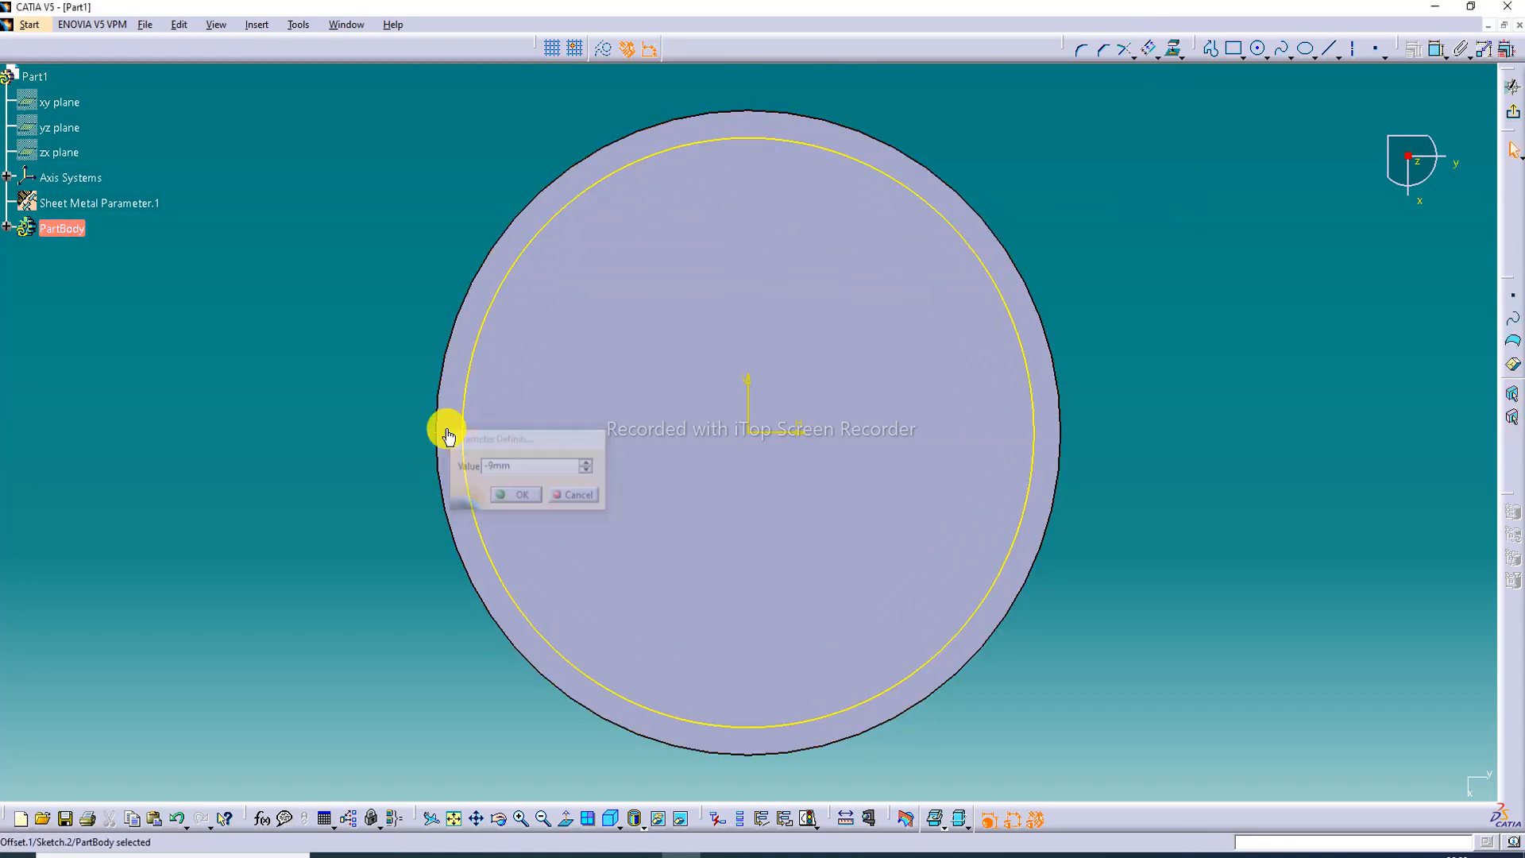
click(1515, 119)
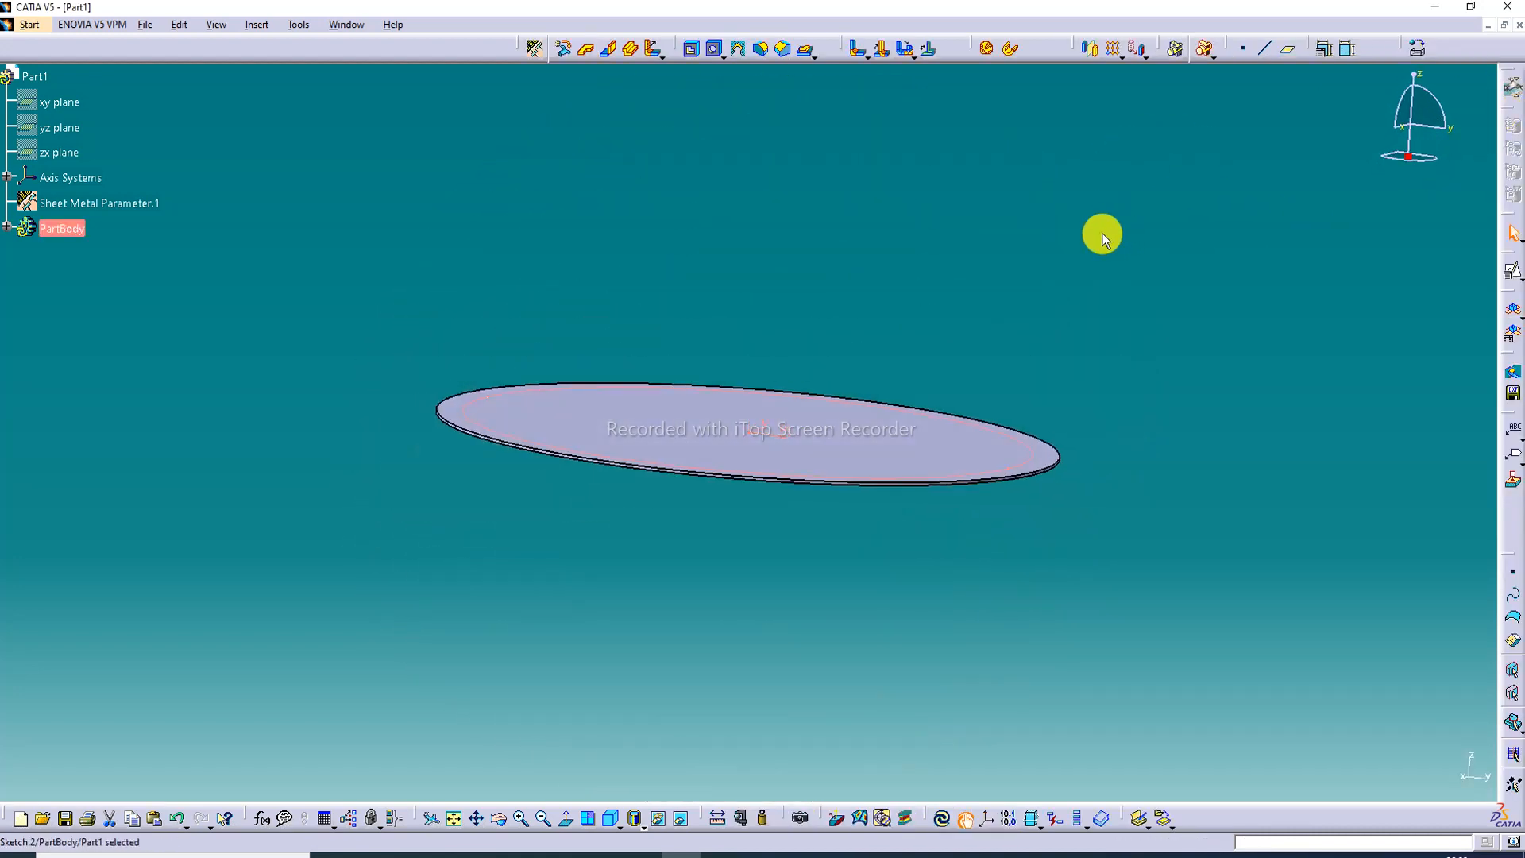
- Start a Surface Stamp with the offset circle sketch as its profile, keeping the Angle parameters choice
middle_drag(710, 408, 684, 611)
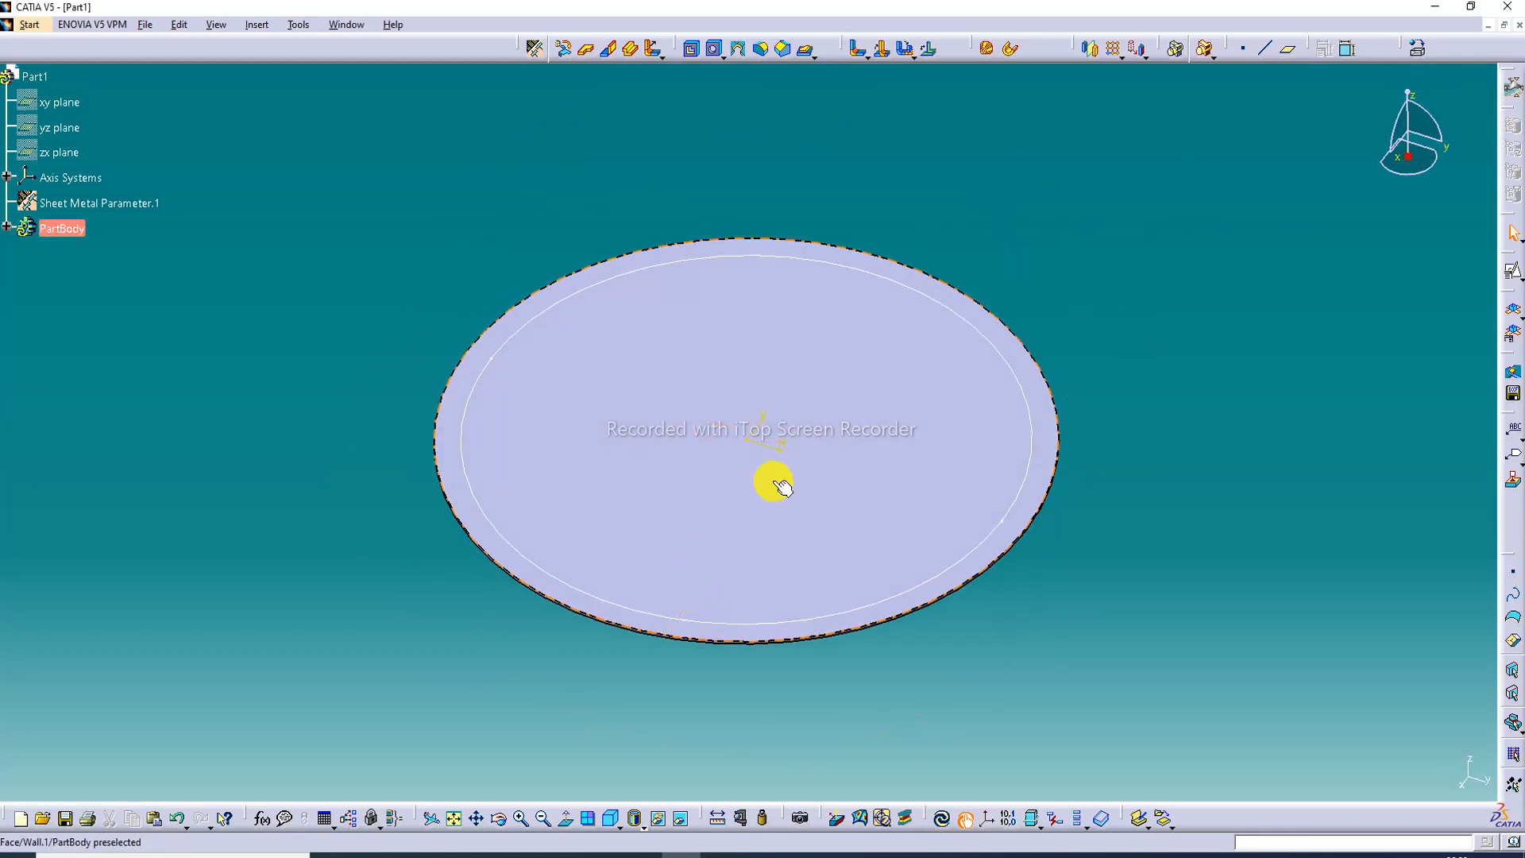
click(813, 56)
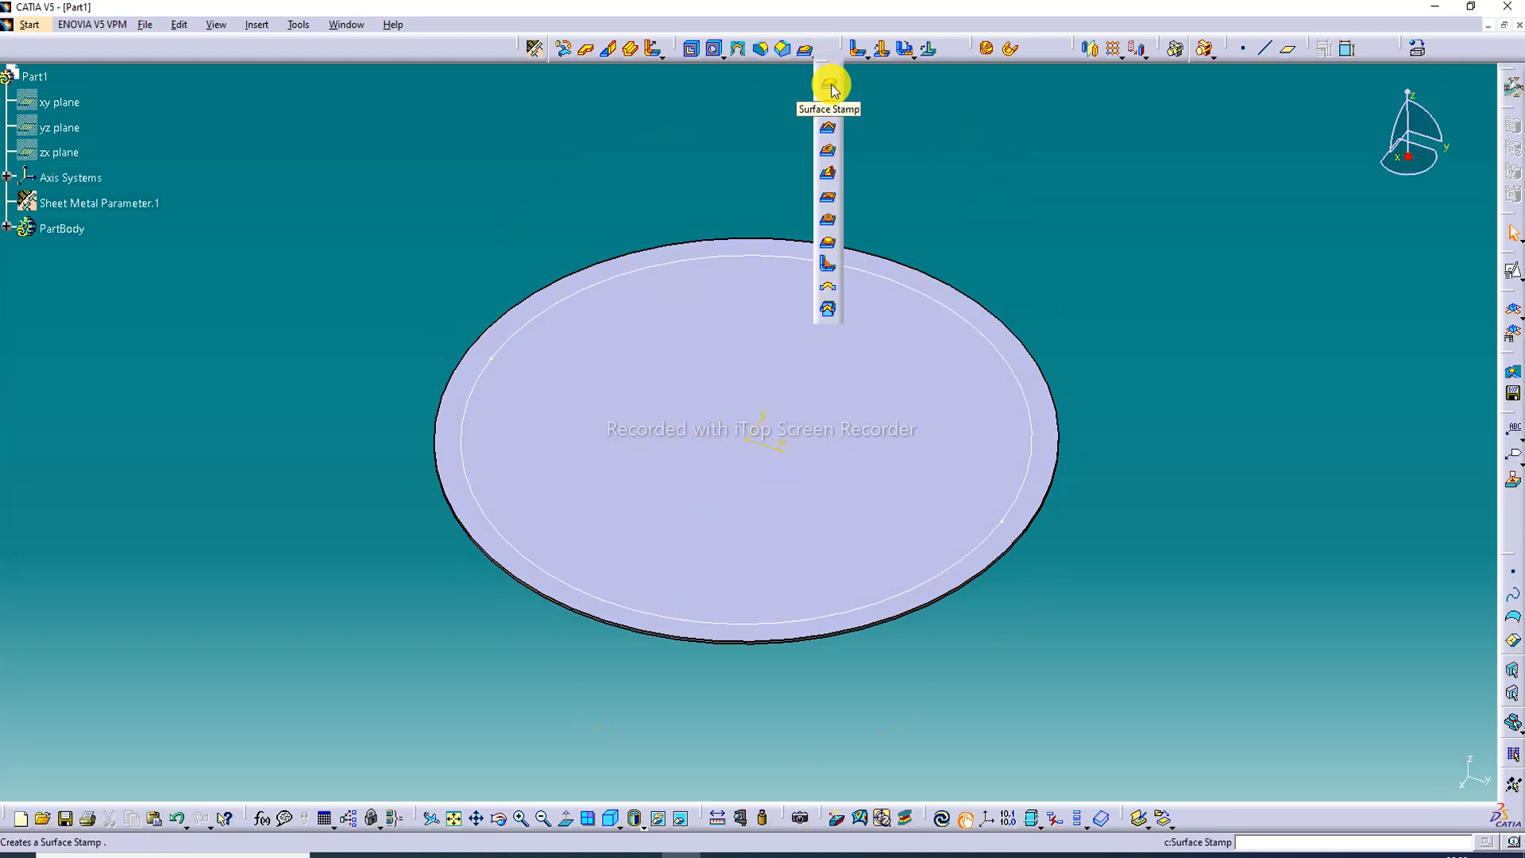
click(830, 86)
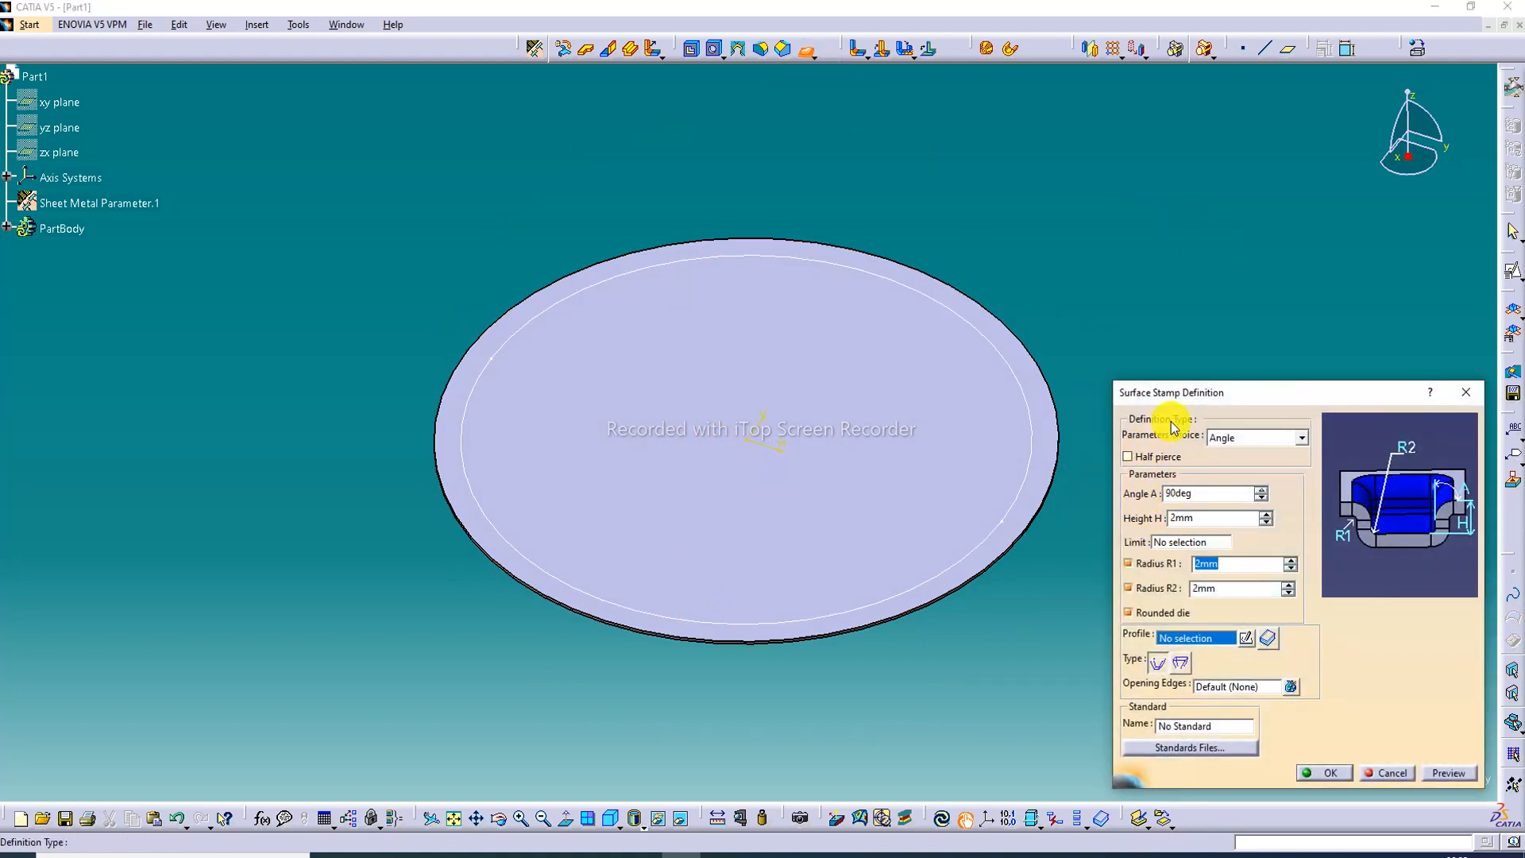
click(1191, 494)
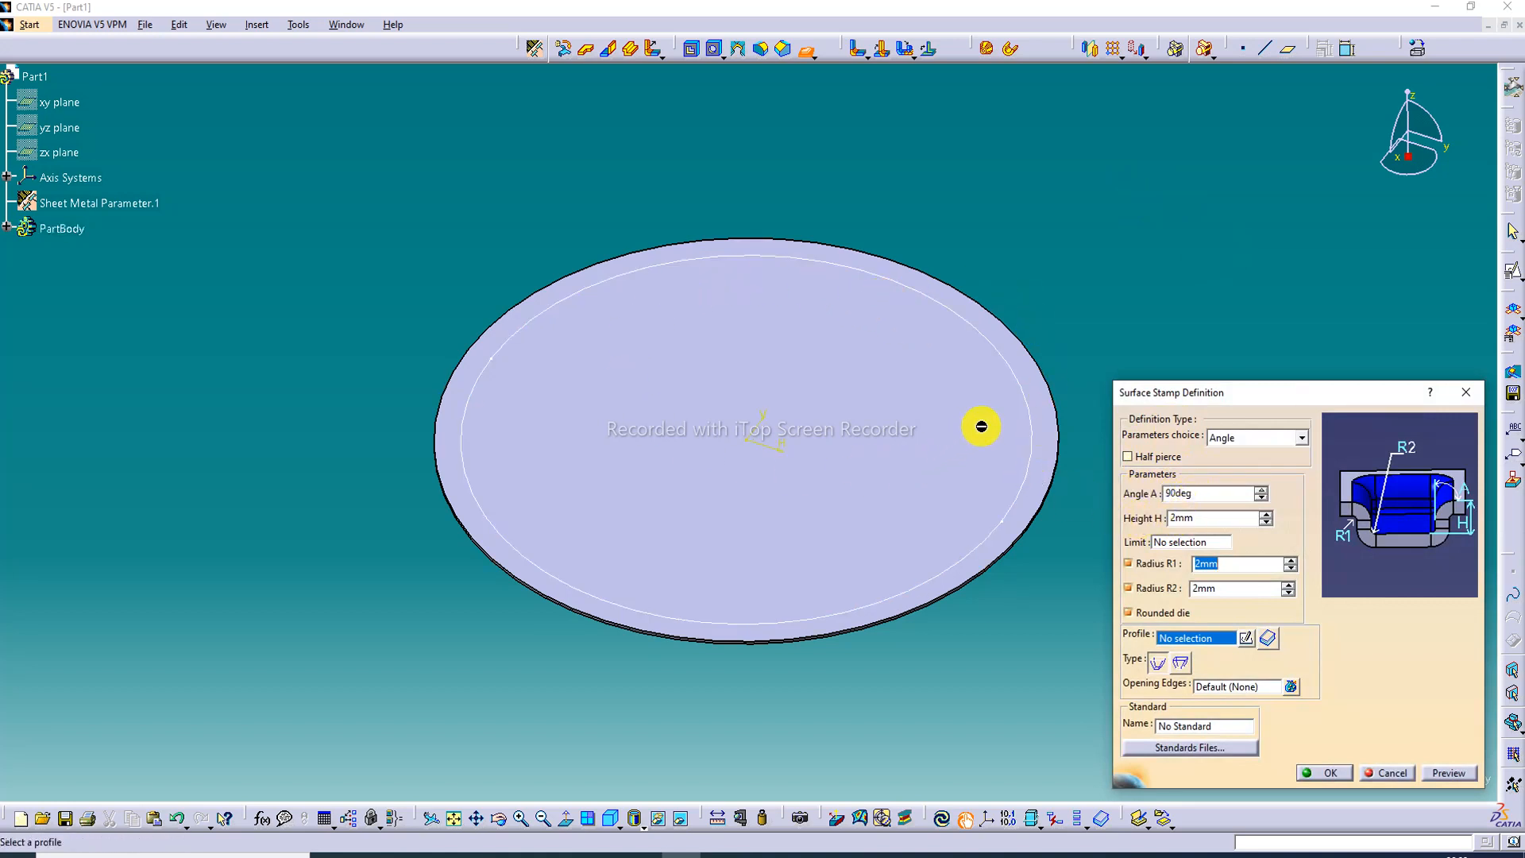
click(1024, 388)
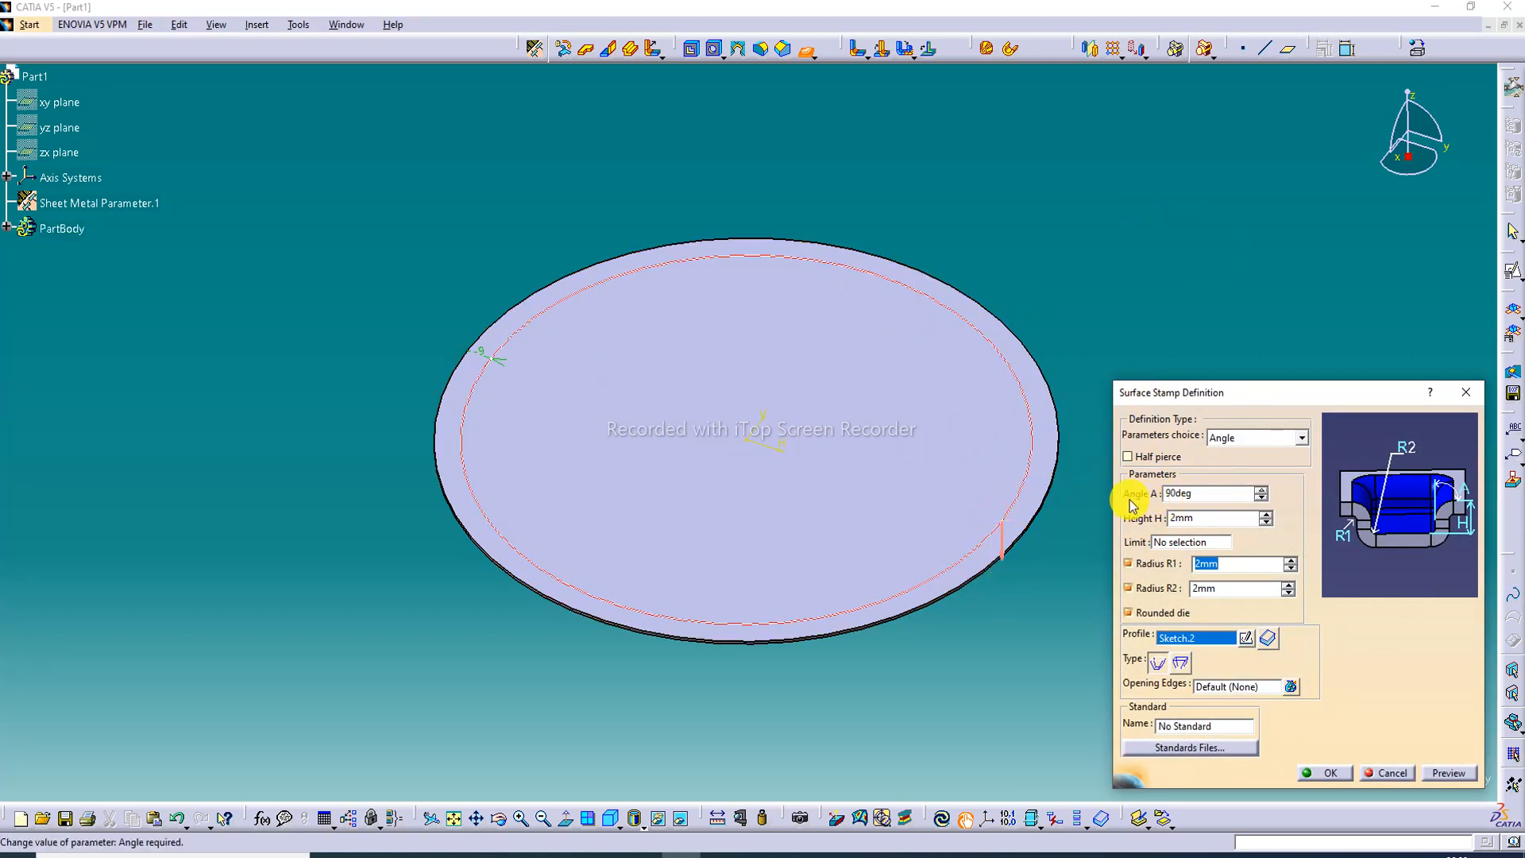
click(1179, 492)
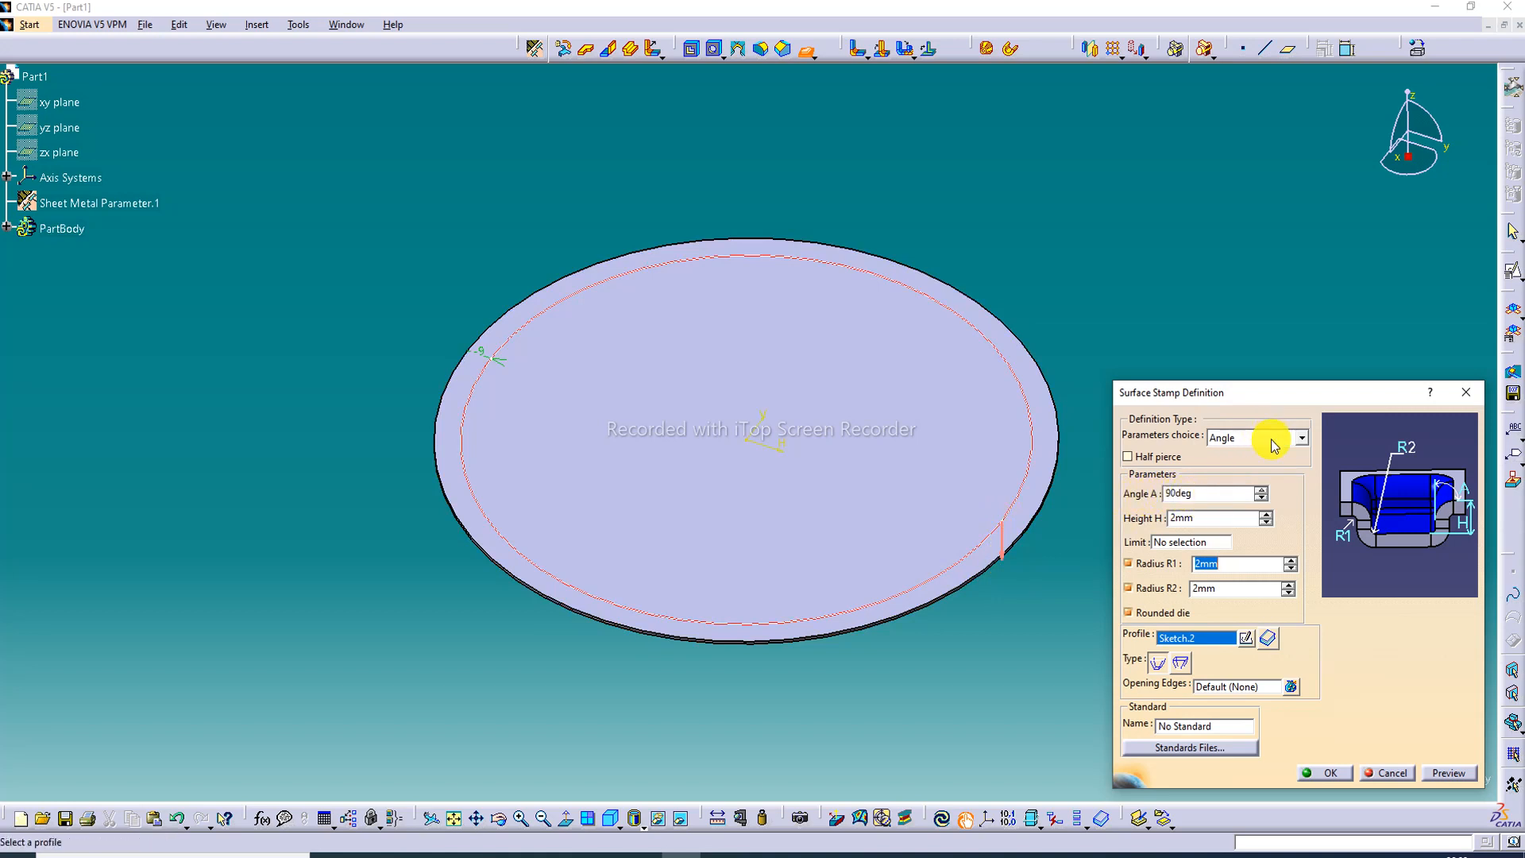
click(1303, 437)
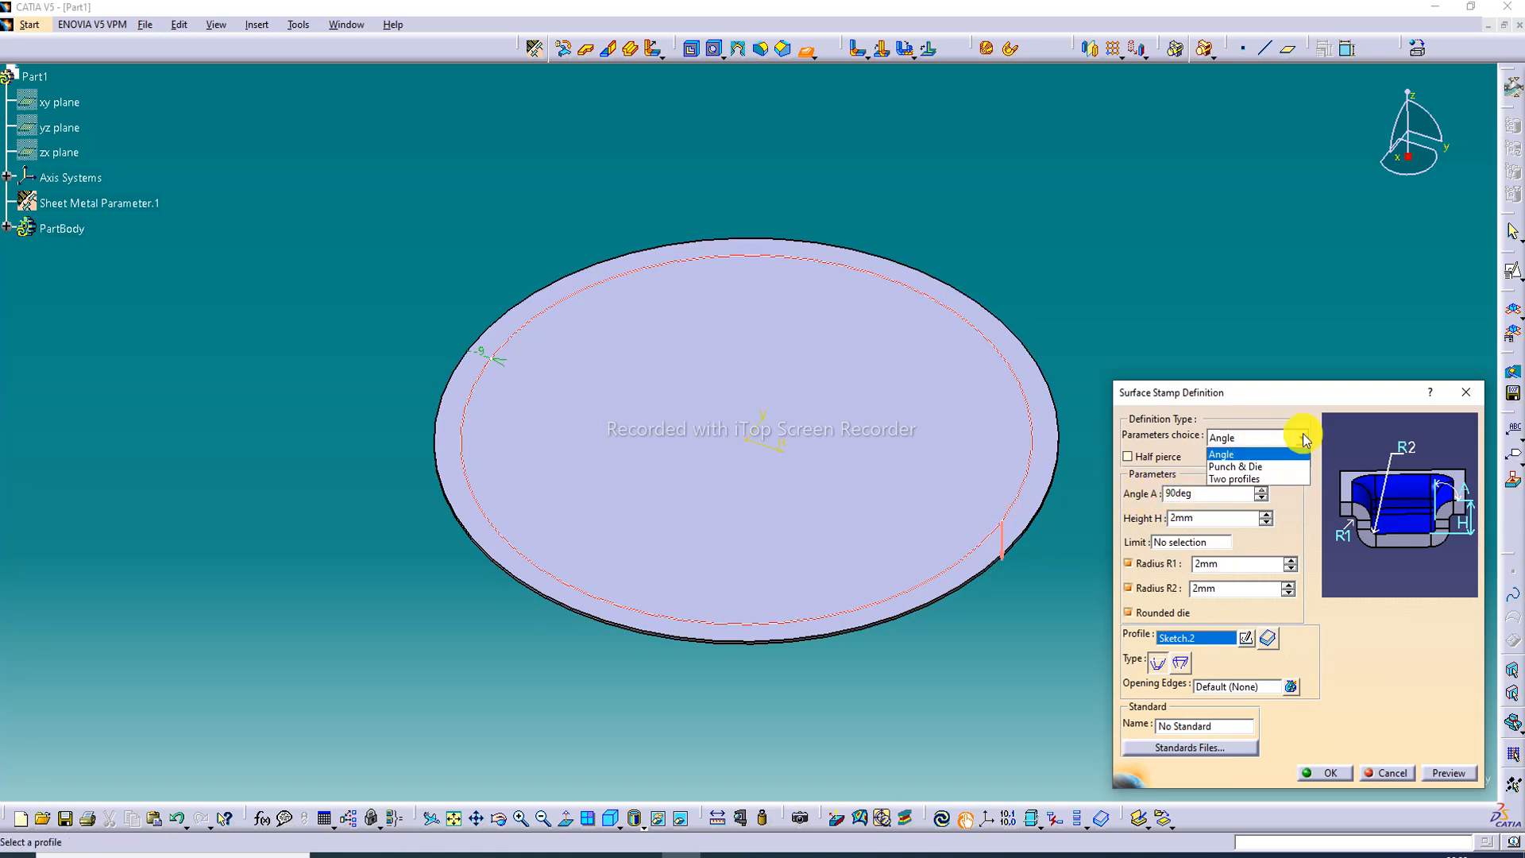
click(1303, 438)
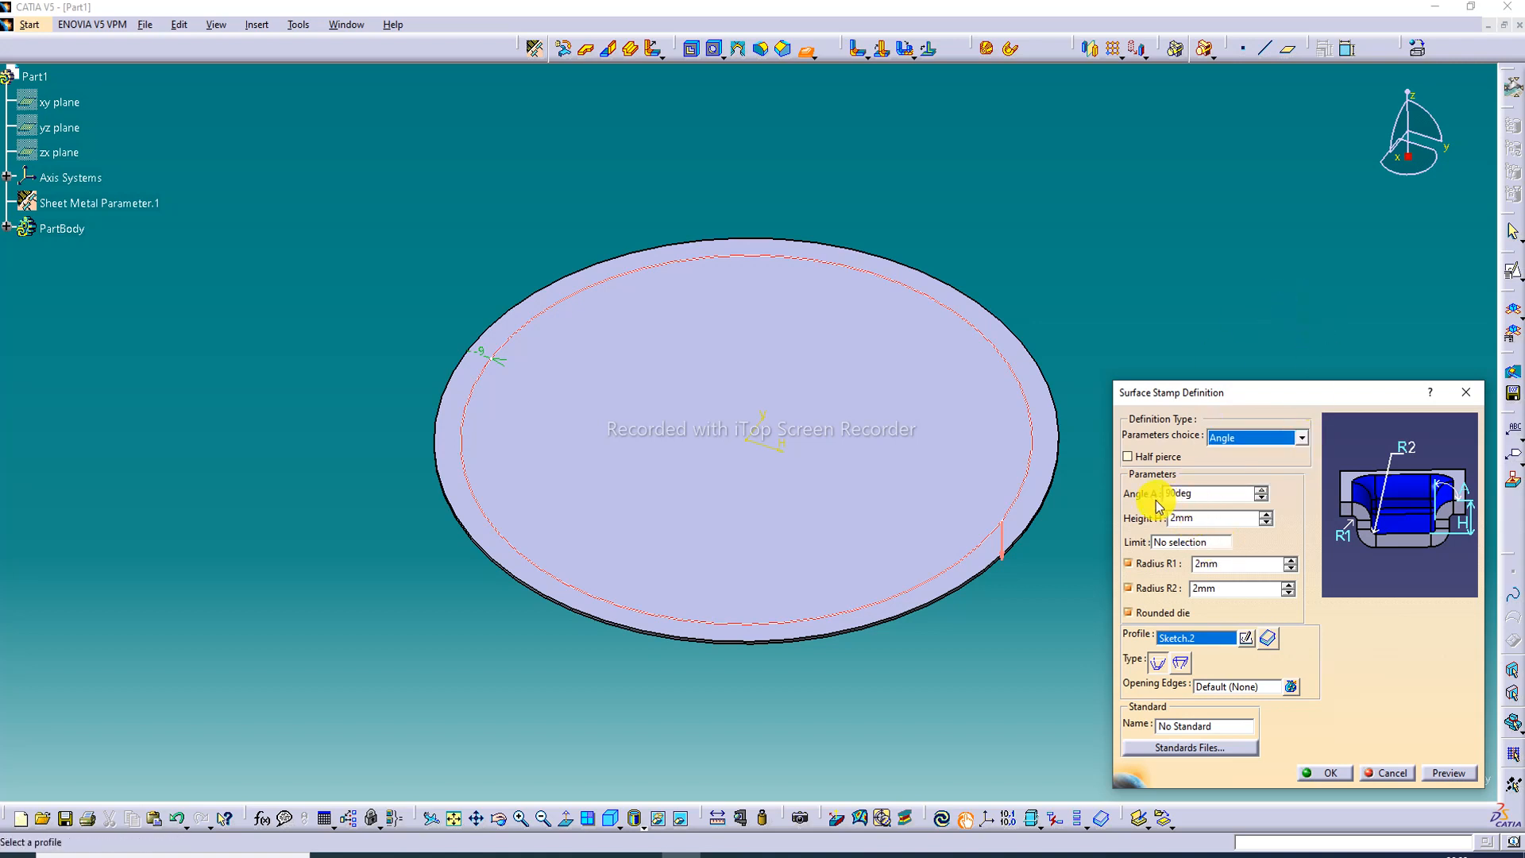
- Create the surface stamp with a height of 28 mm, radius R1 of 5 mm and radius R2 of 4 mm
double_click(1191, 516)
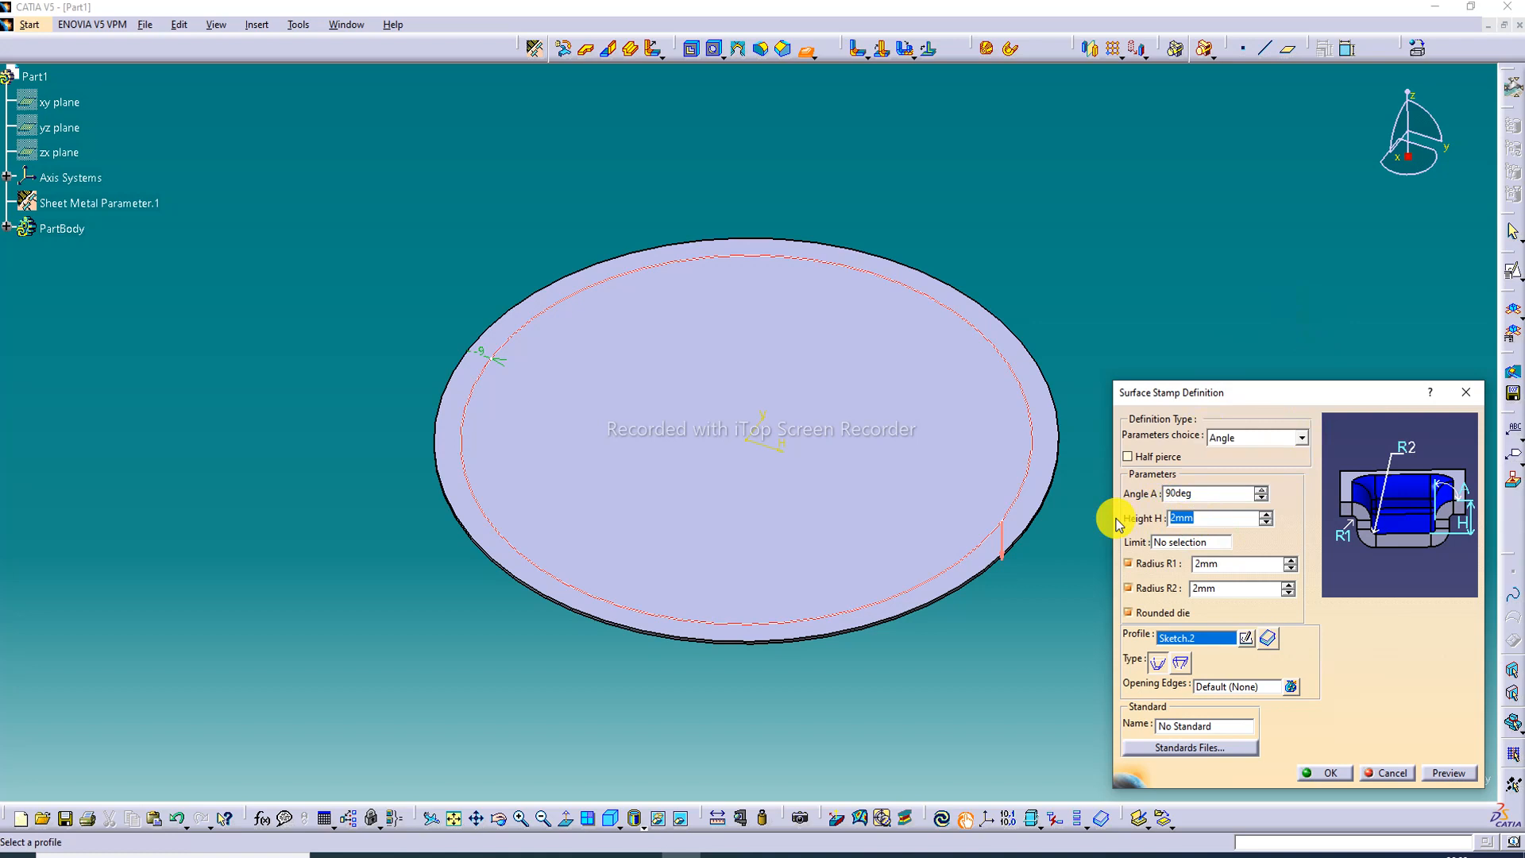
click(1241, 561)
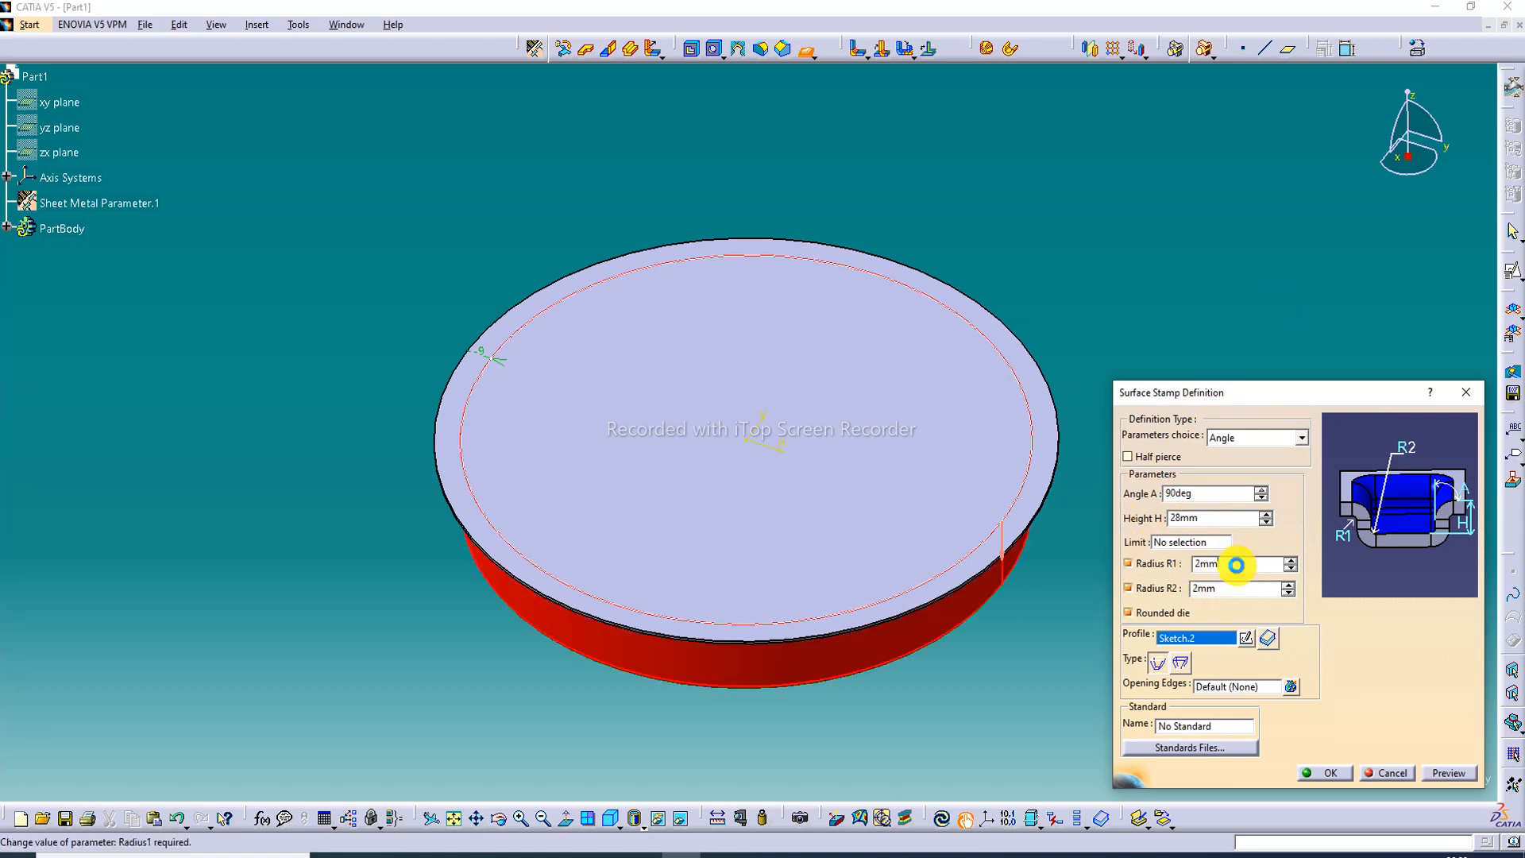
middle_drag(900, 562, 900, 558)
middle_drag(827, 407, 827, 310)
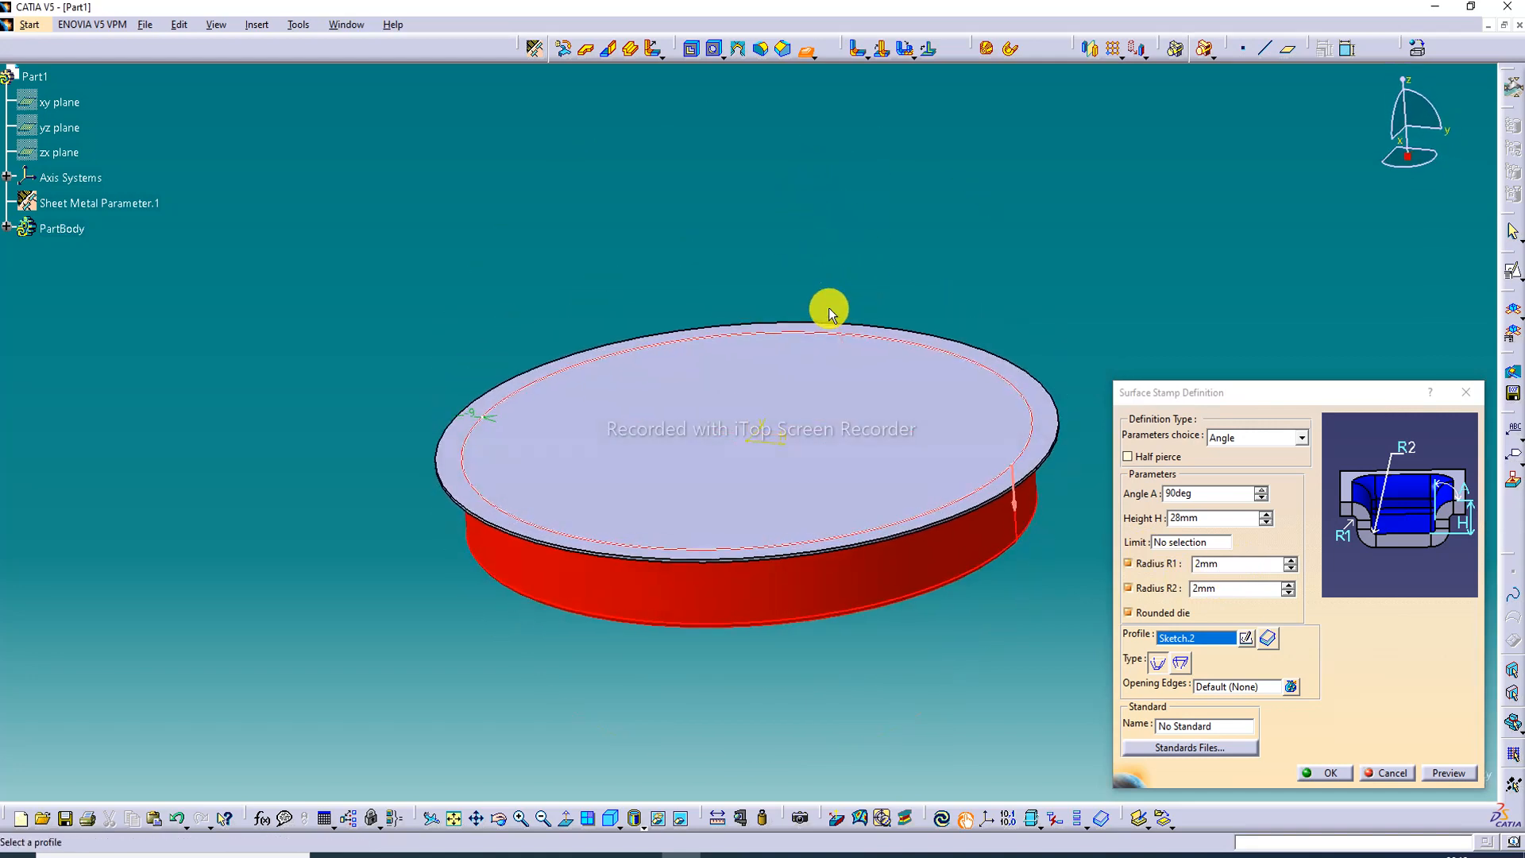
double_click(1220, 566)
text(5)
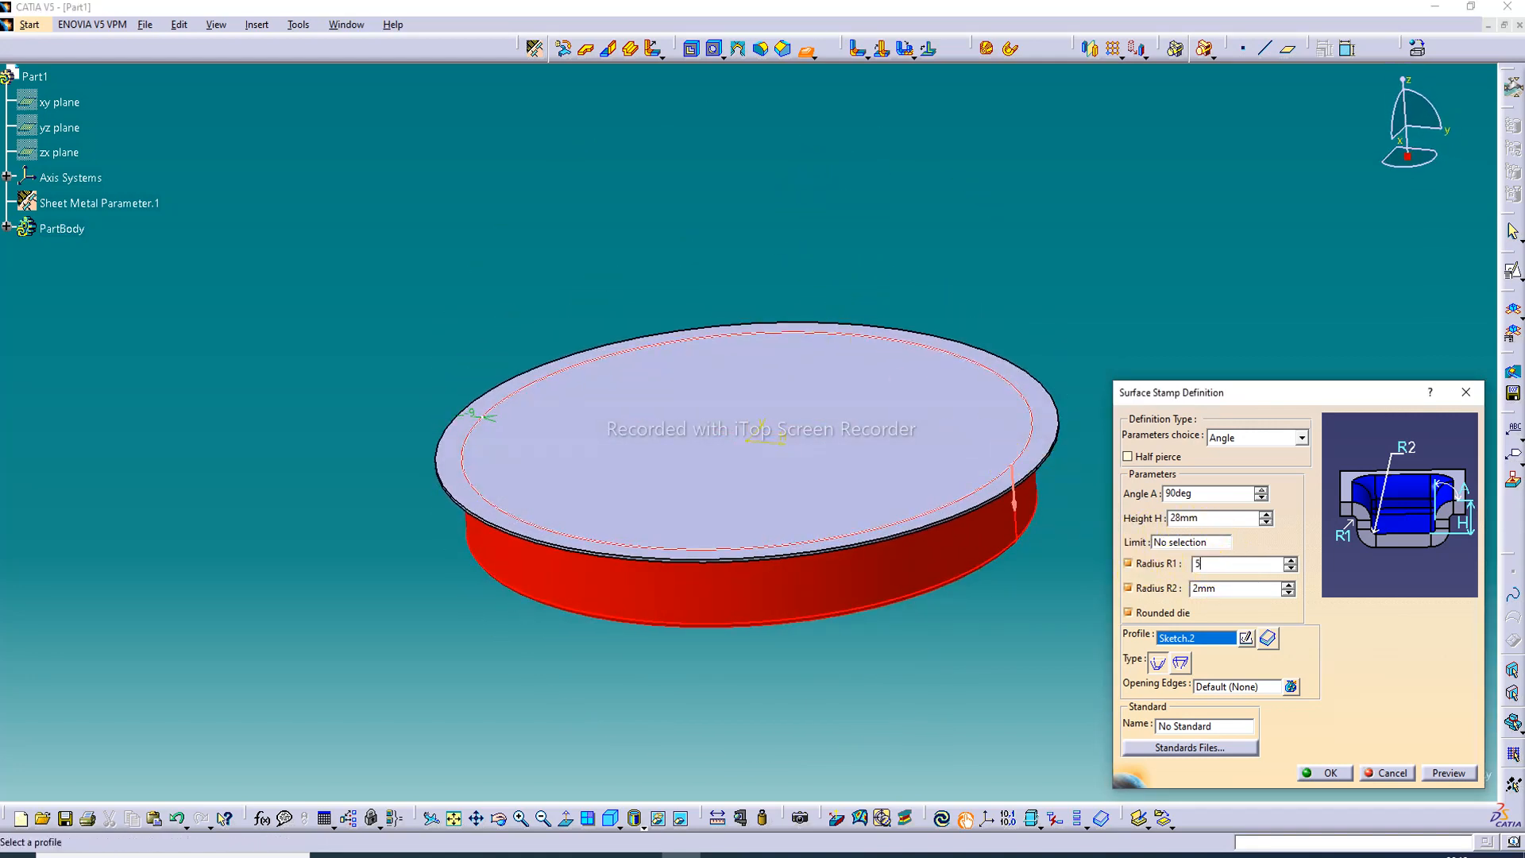
drag(1221, 588, 1154, 592)
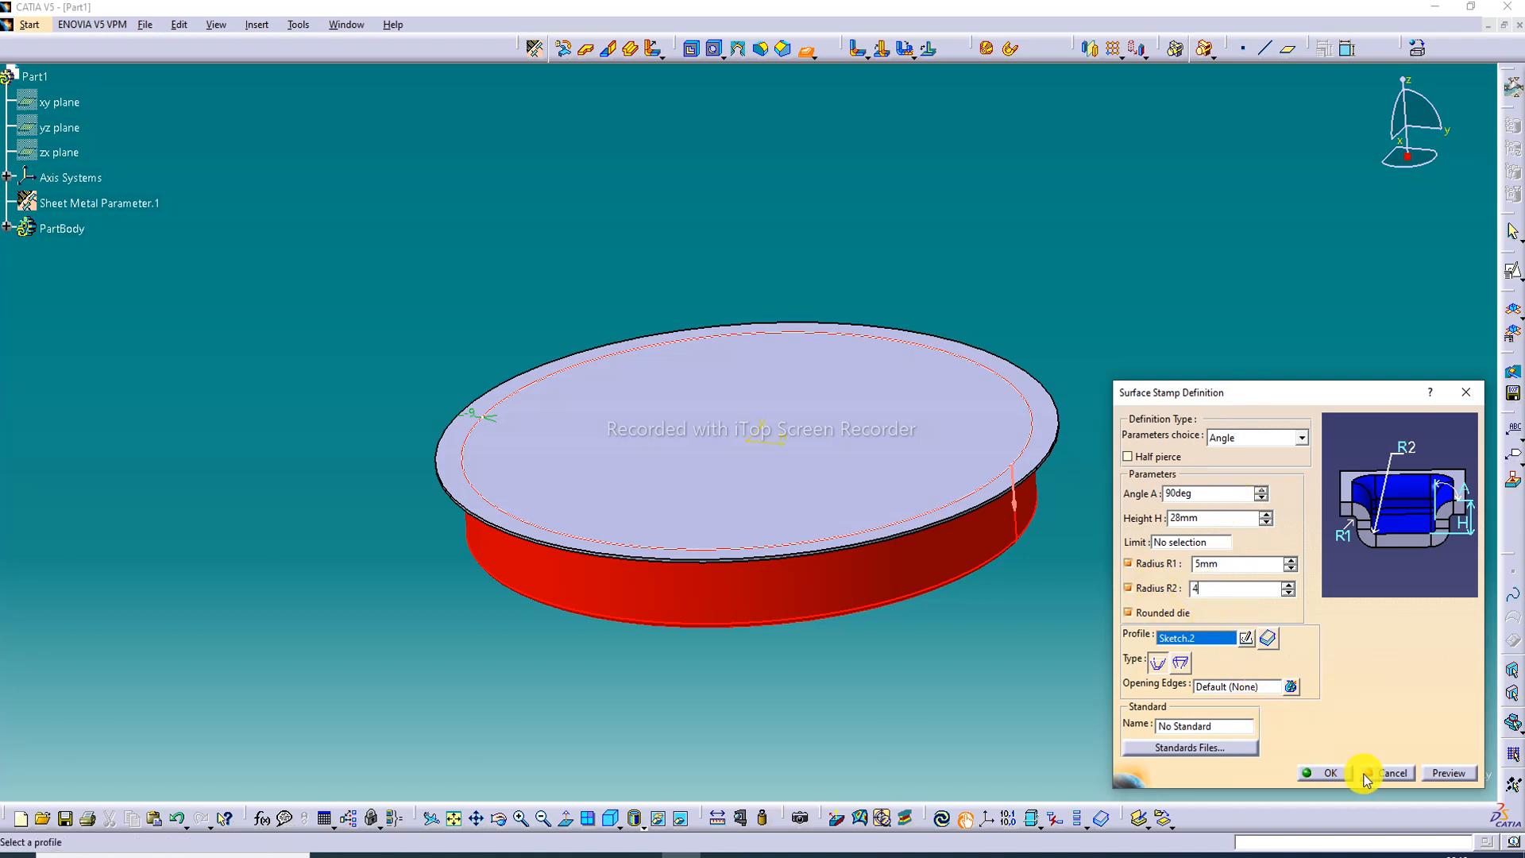
text(4)
click(1453, 774)
click(1336, 769)
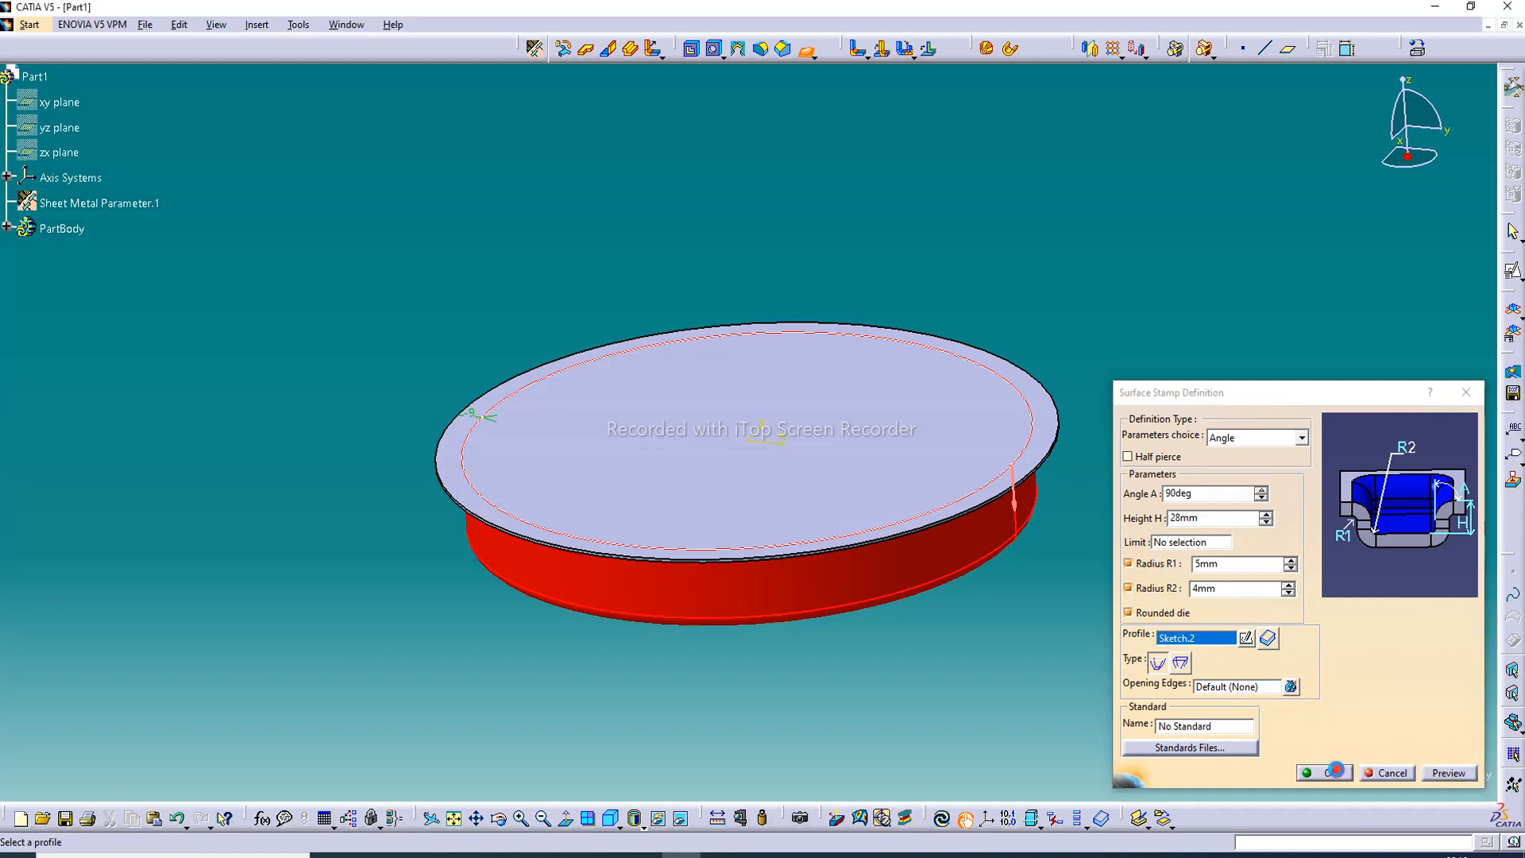
- Set the surface stamp's height to 30 mm and radius R2 to 5 mm, preview it and confirm the definition
click(1174, 660)
mouse_move(823, 494)
middle_down()
mouse_move(820, 667)
mouse_move(783, 169)
middle_up()
double_click(849, 438)
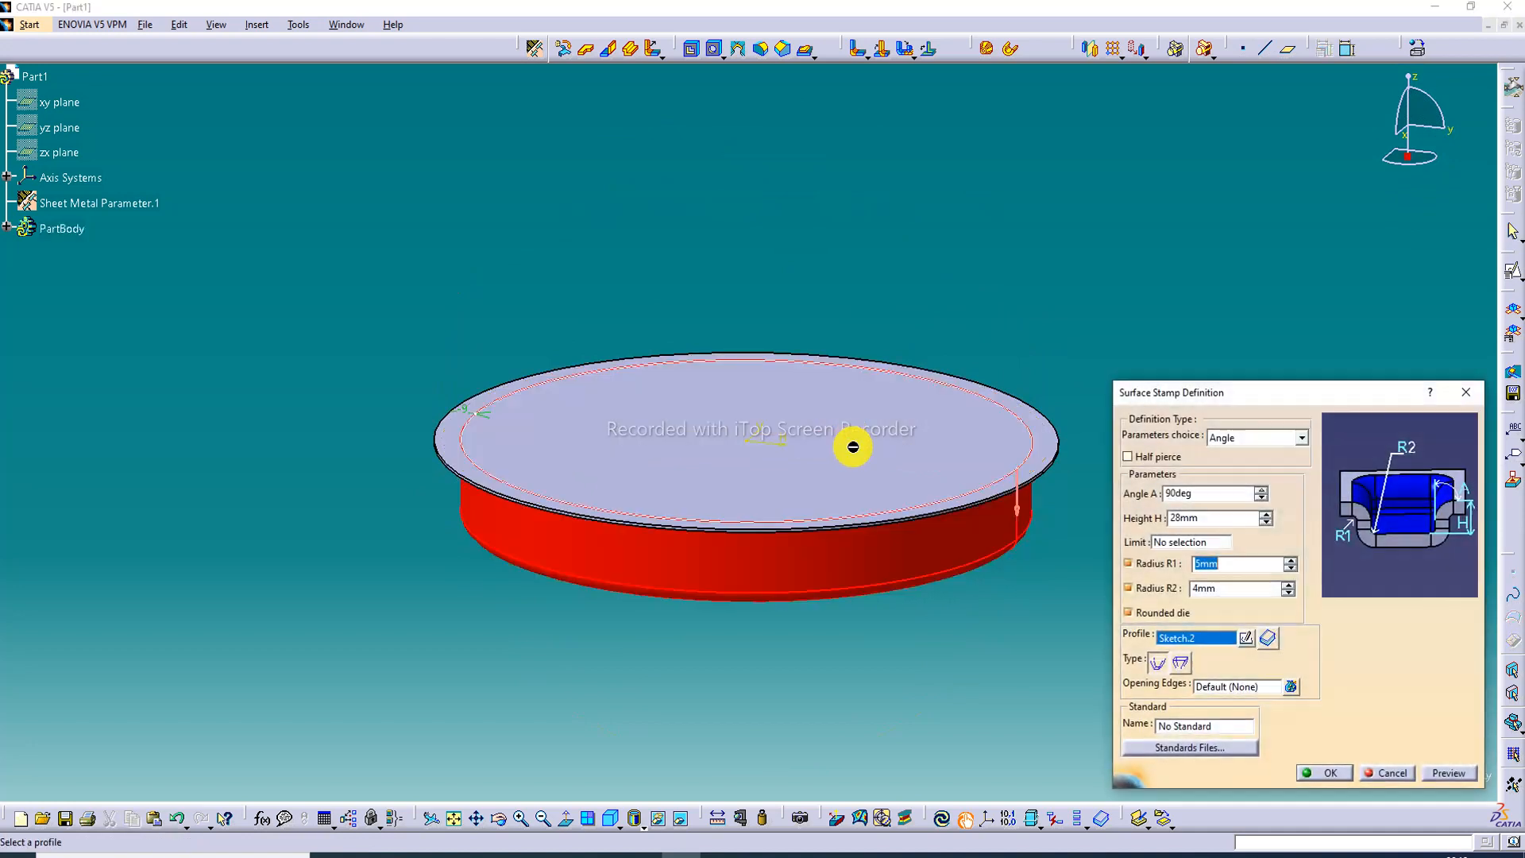
double_click(1205, 520)
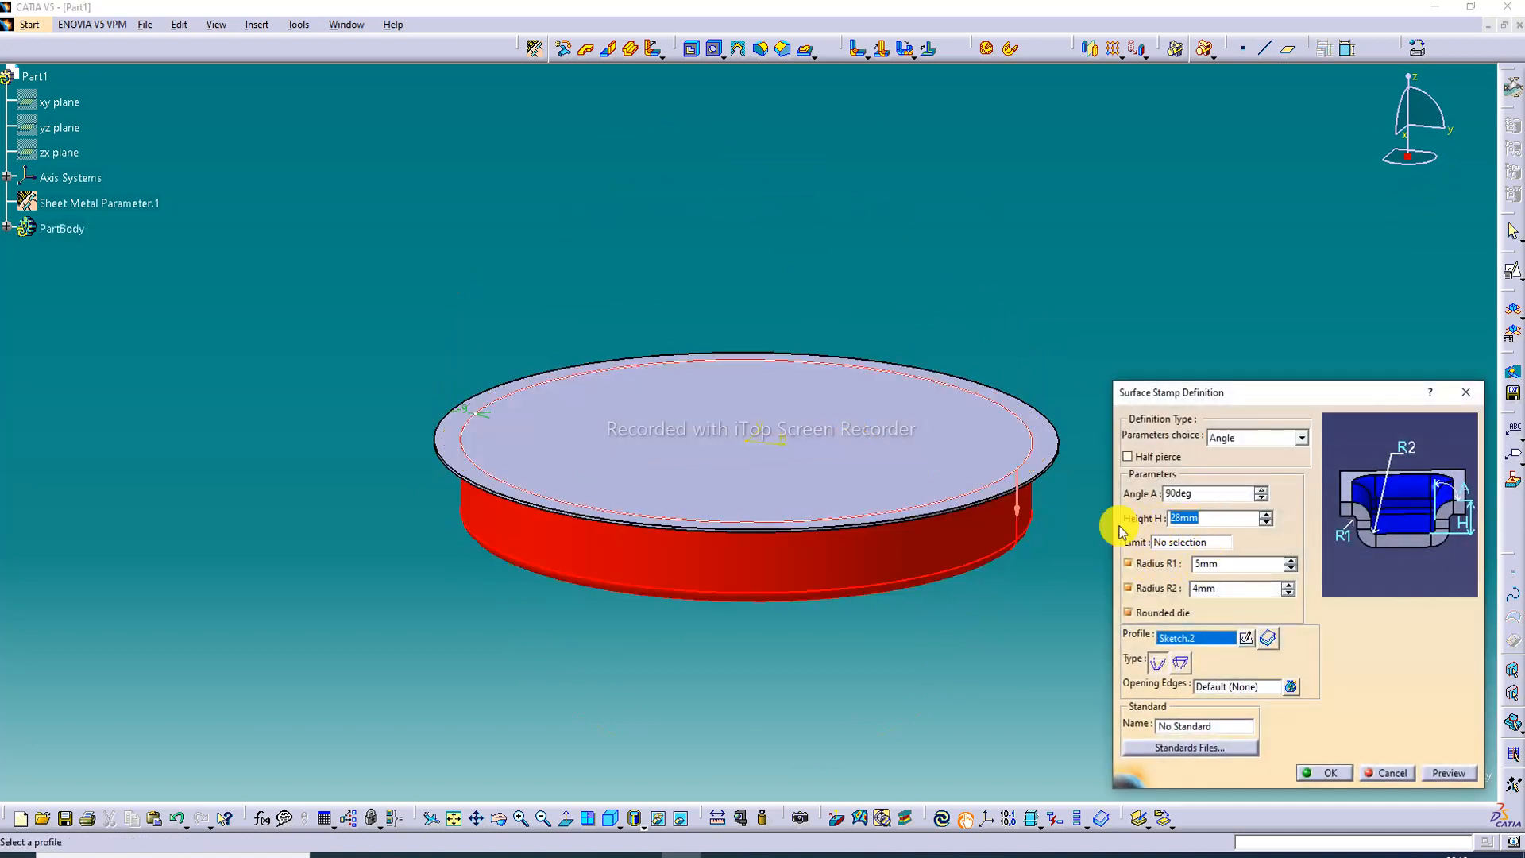
text(30)
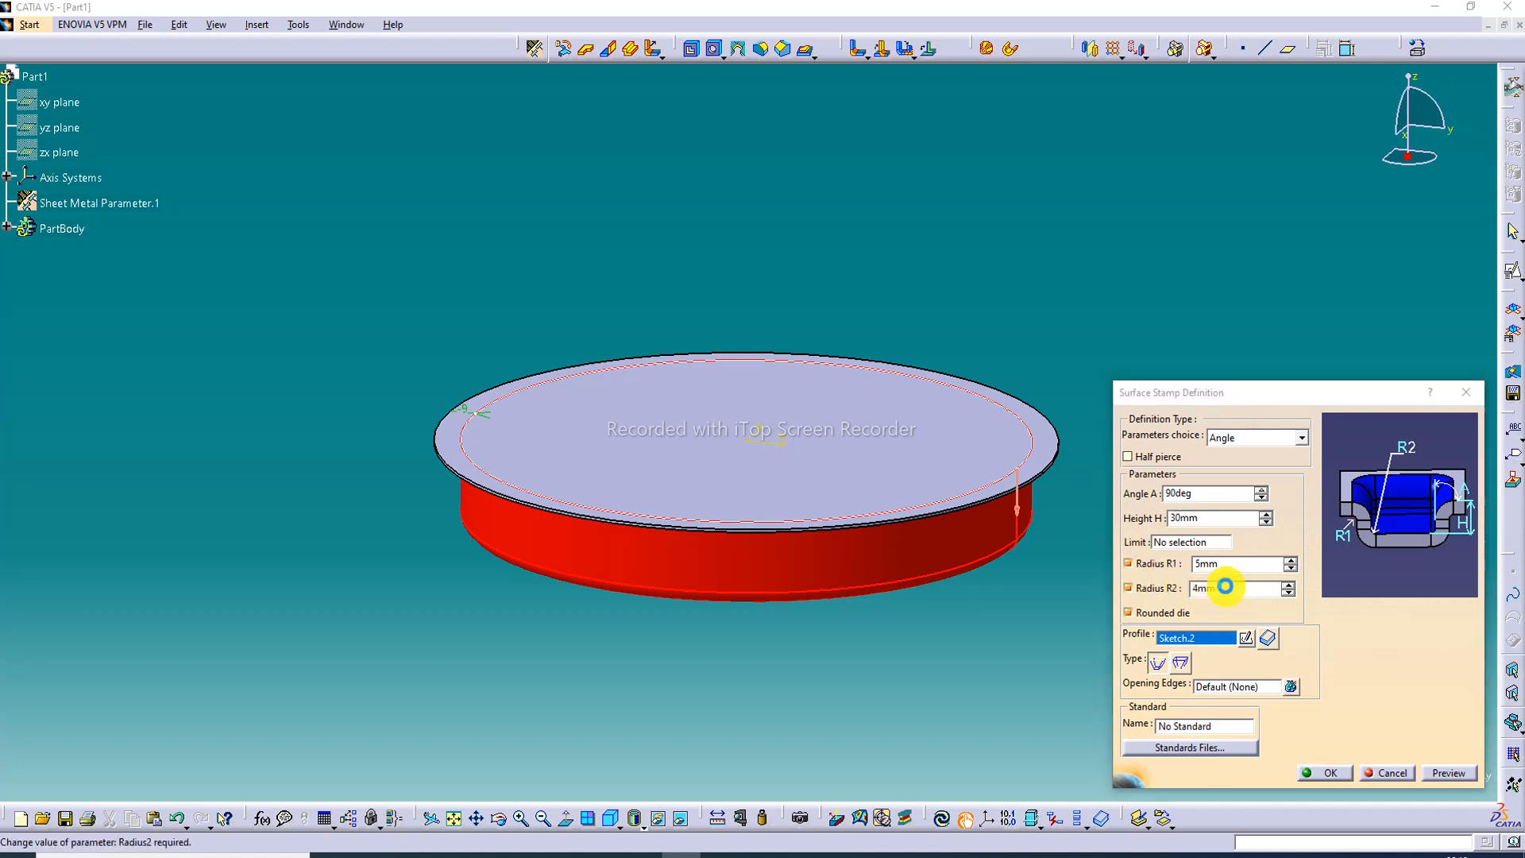
double_click(1203, 588)
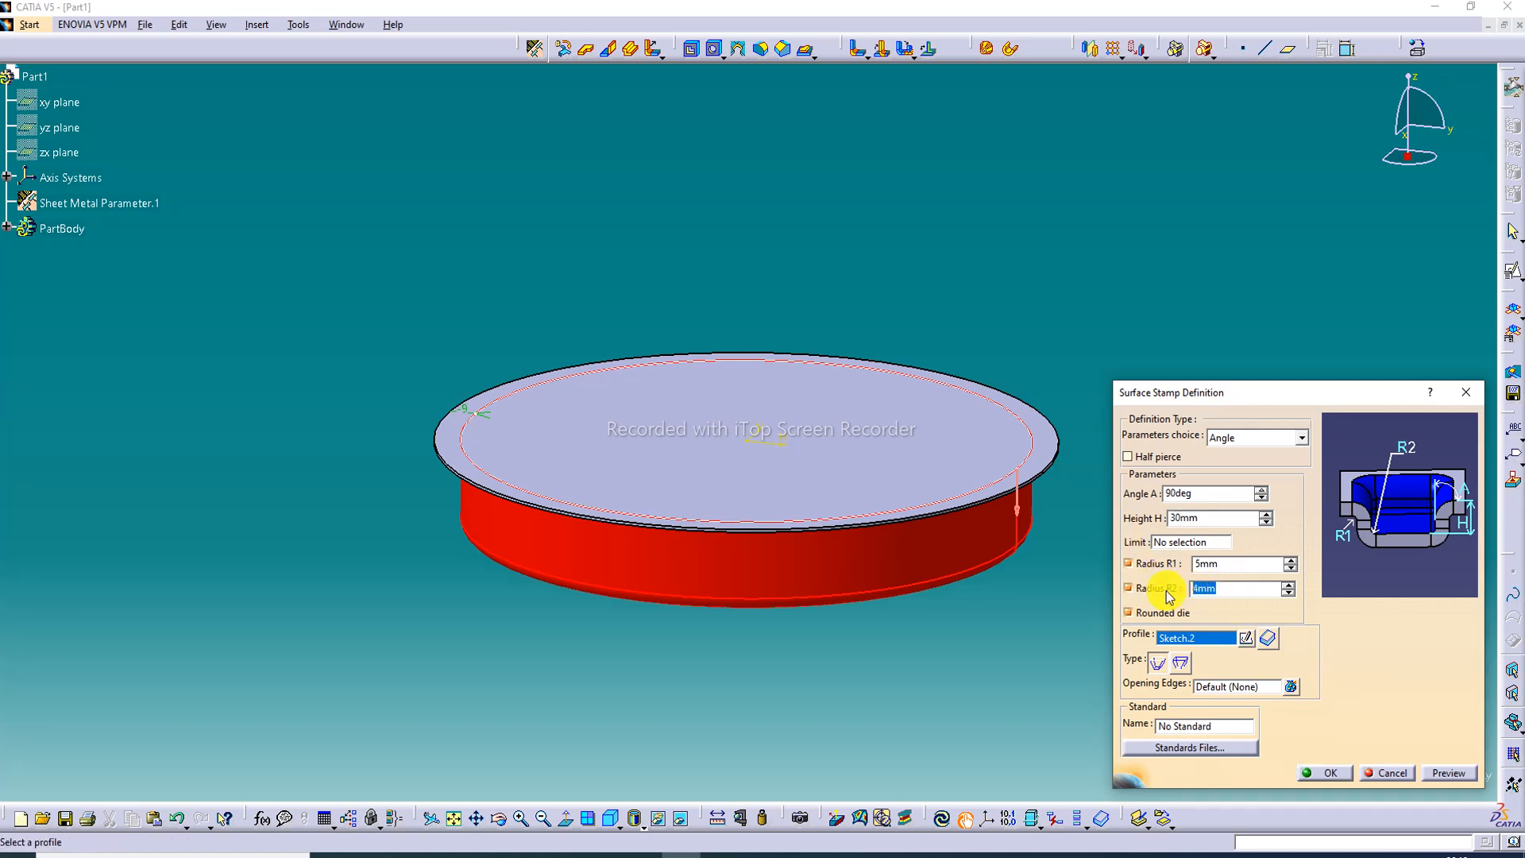
click(1447, 773)
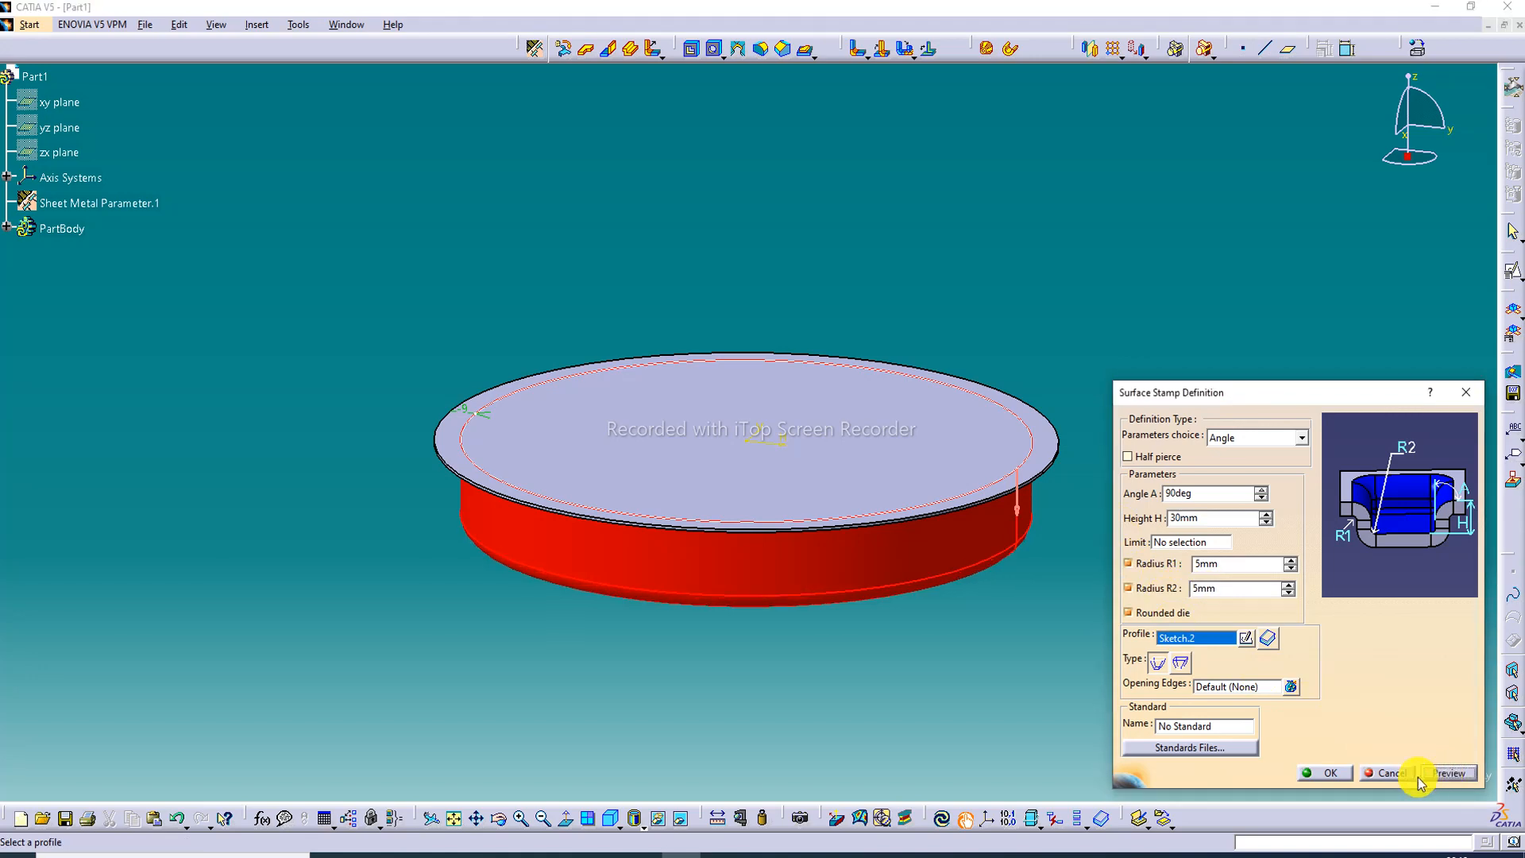
click(1324, 773)
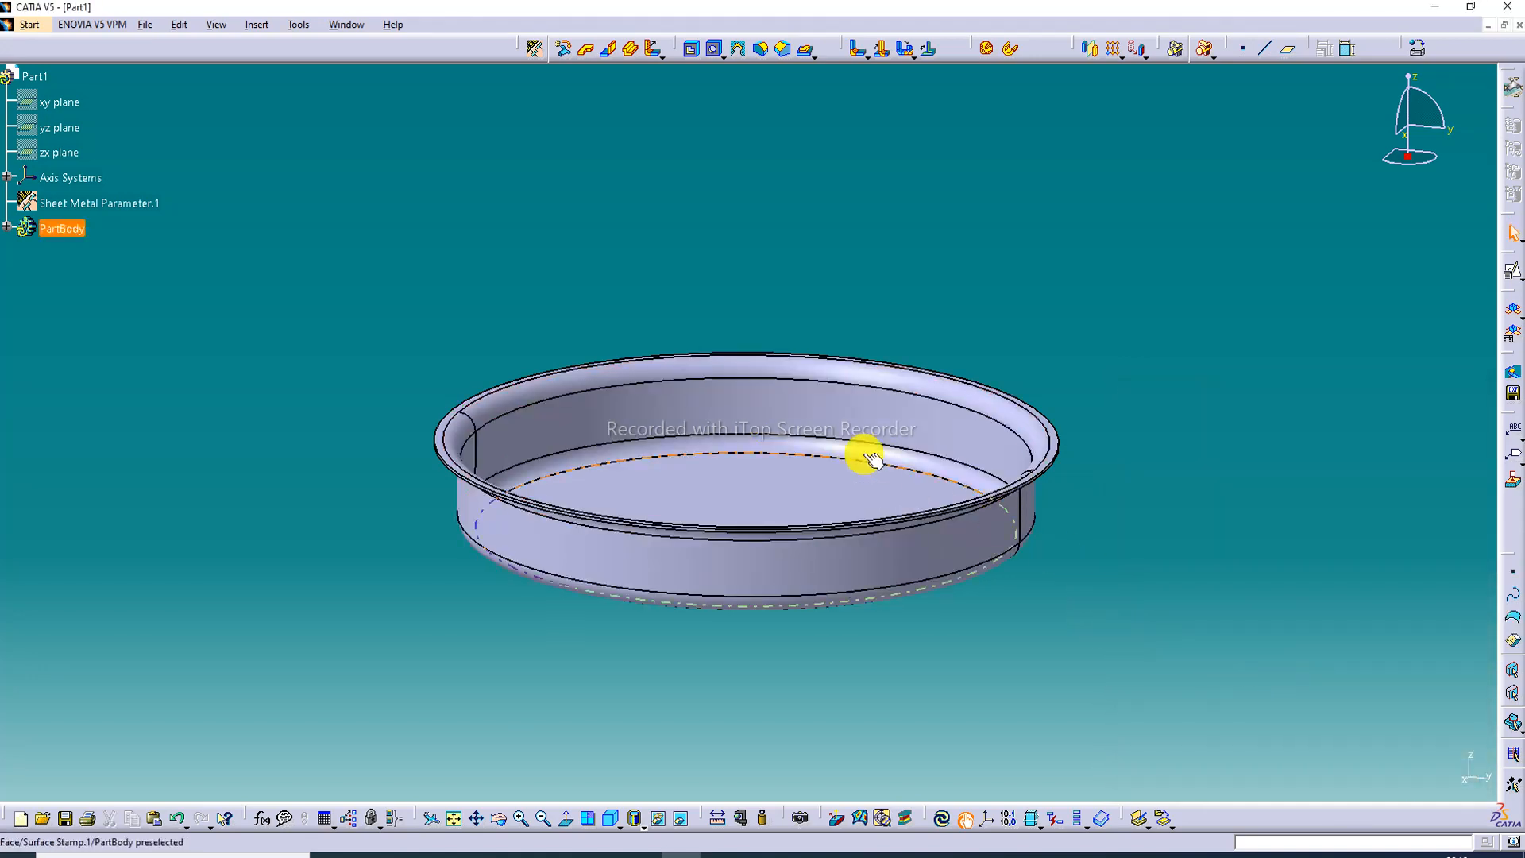
- Switch the display to shading with edges without smooth edges
middle_drag(731, 419, 861, 452)
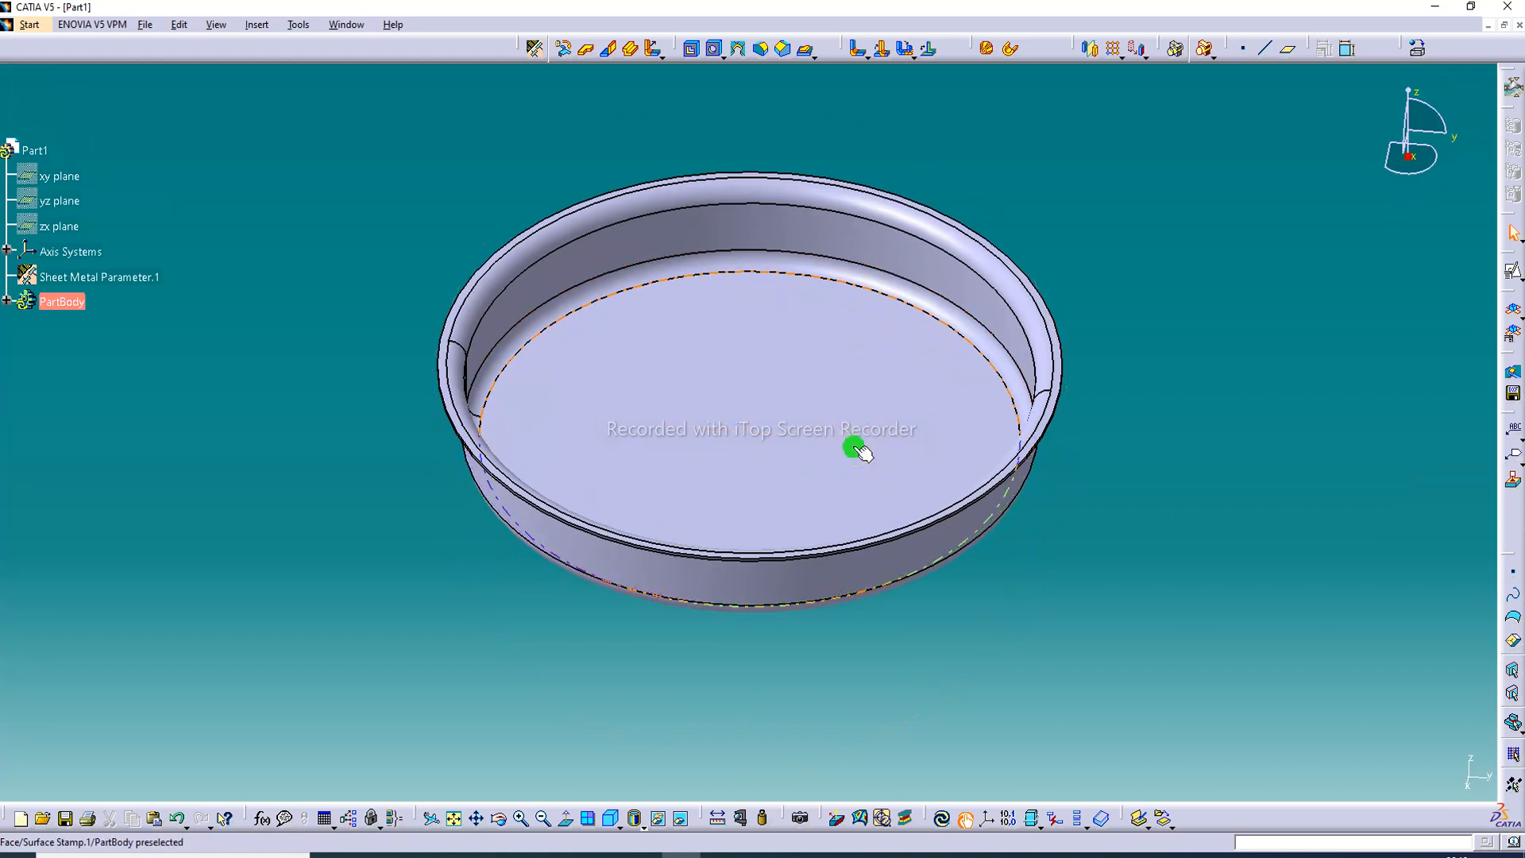
click(642, 828)
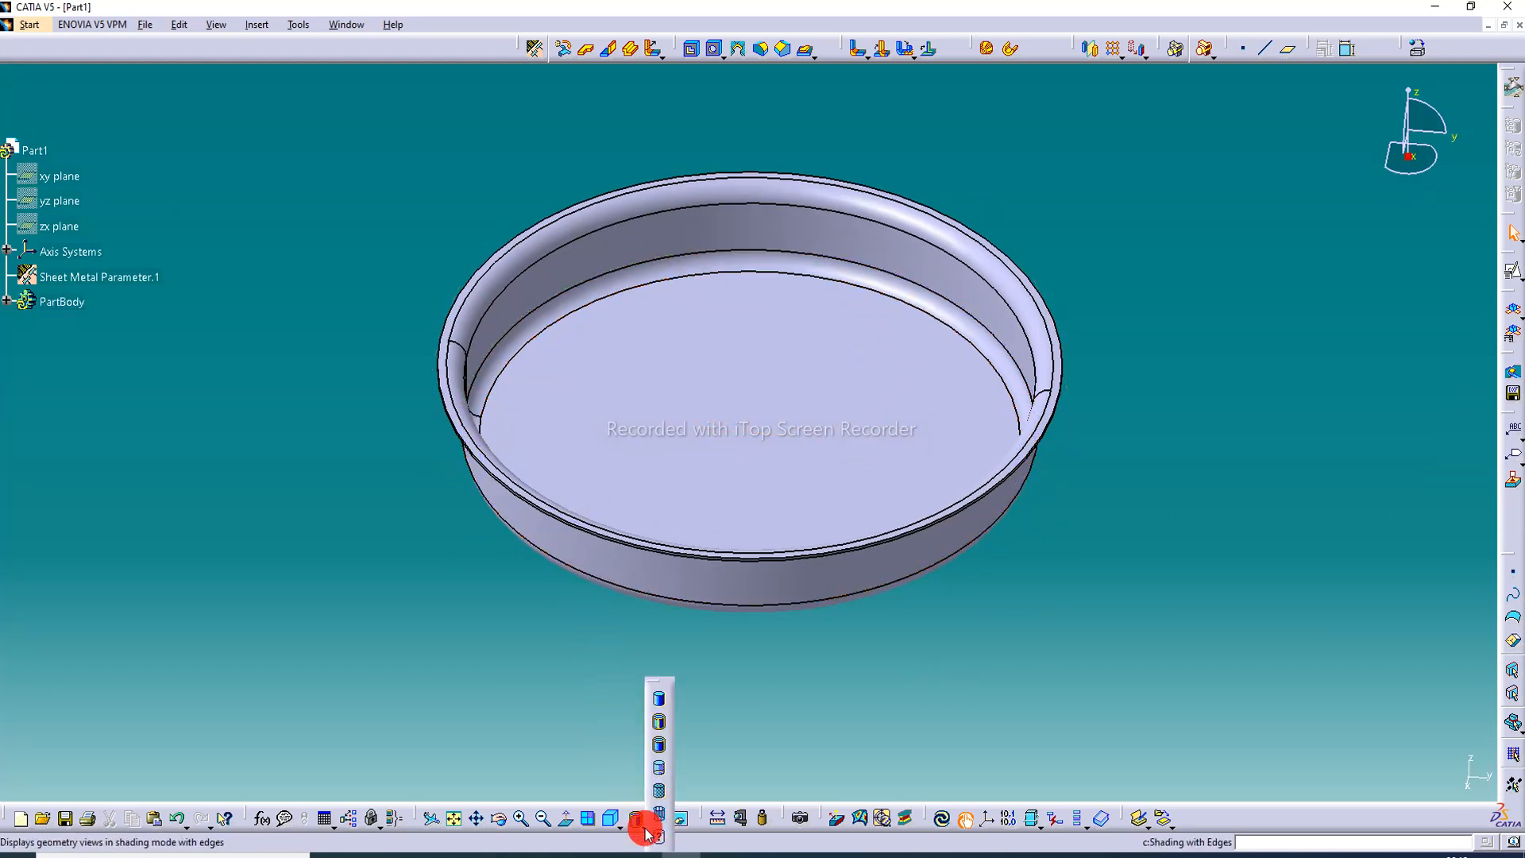
click(659, 747)
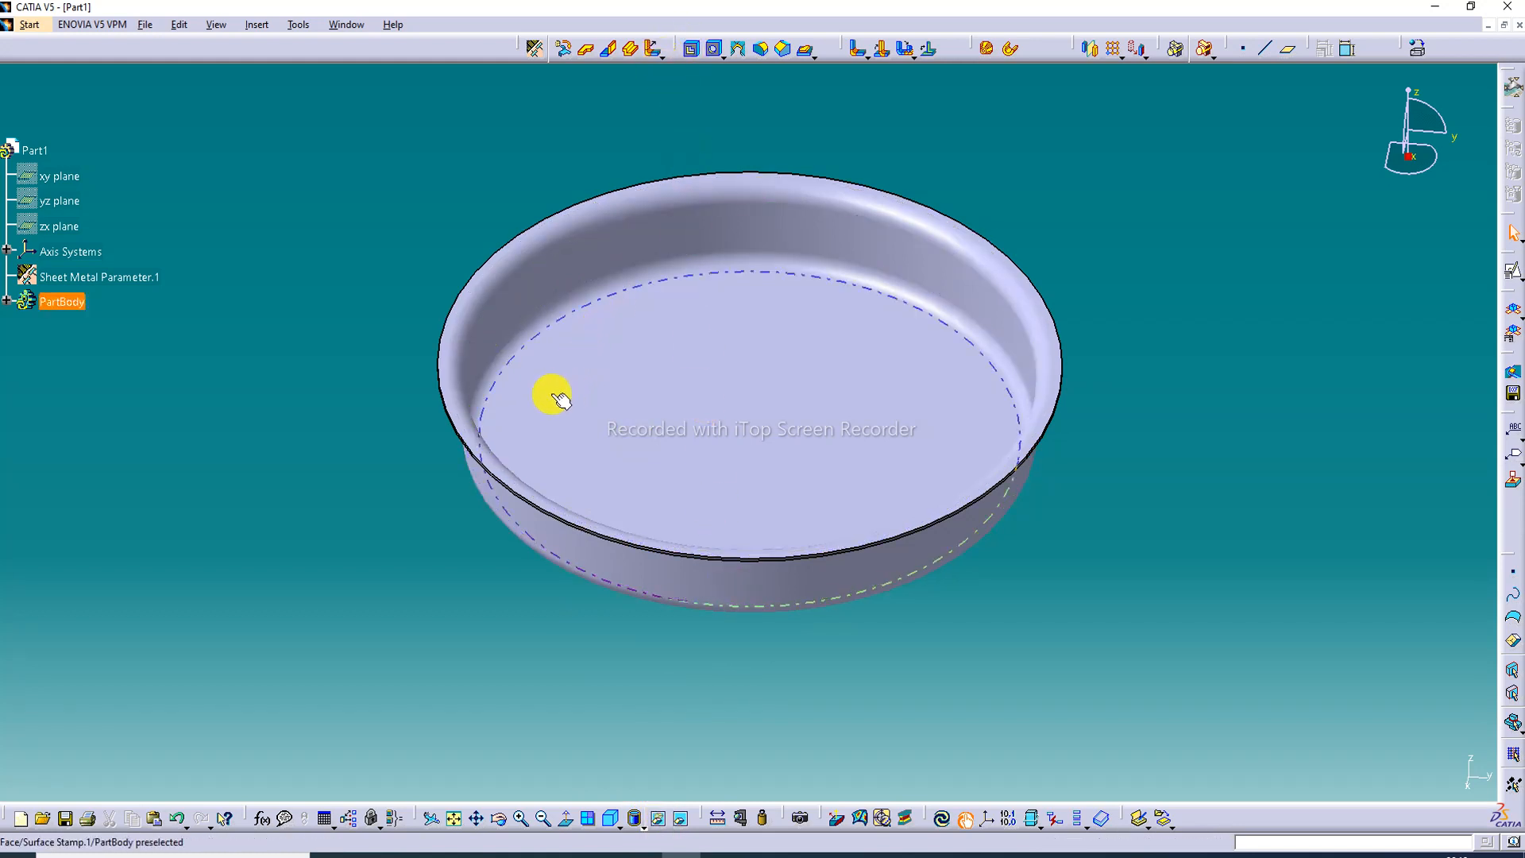
middle_drag(552, 394, 691, 273)
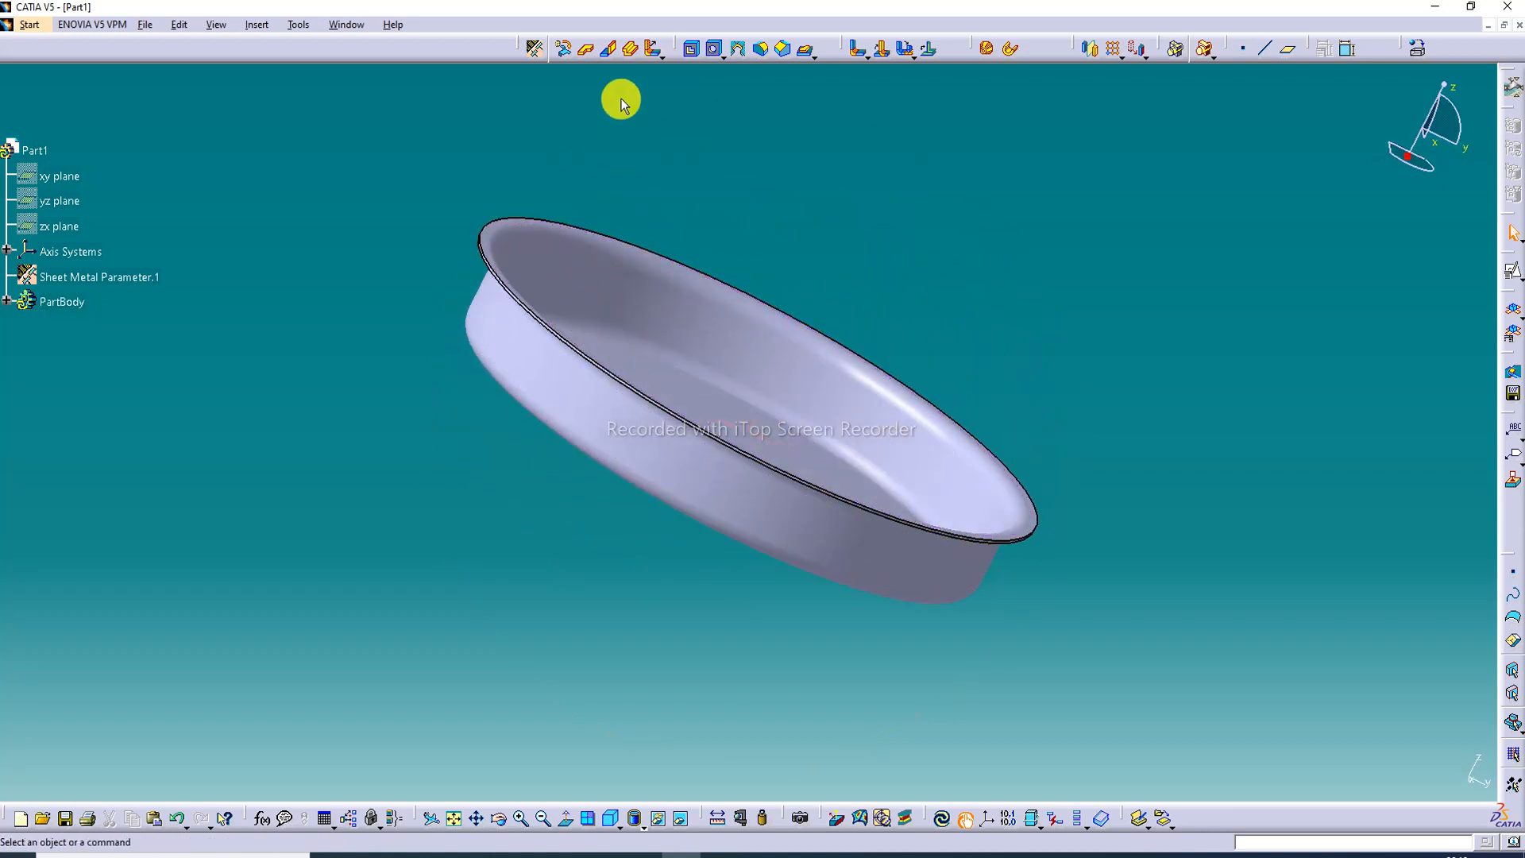
- Start a Basic Tear Drop with a length of 2 mm and a radius of 2 mm
click(655, 53)
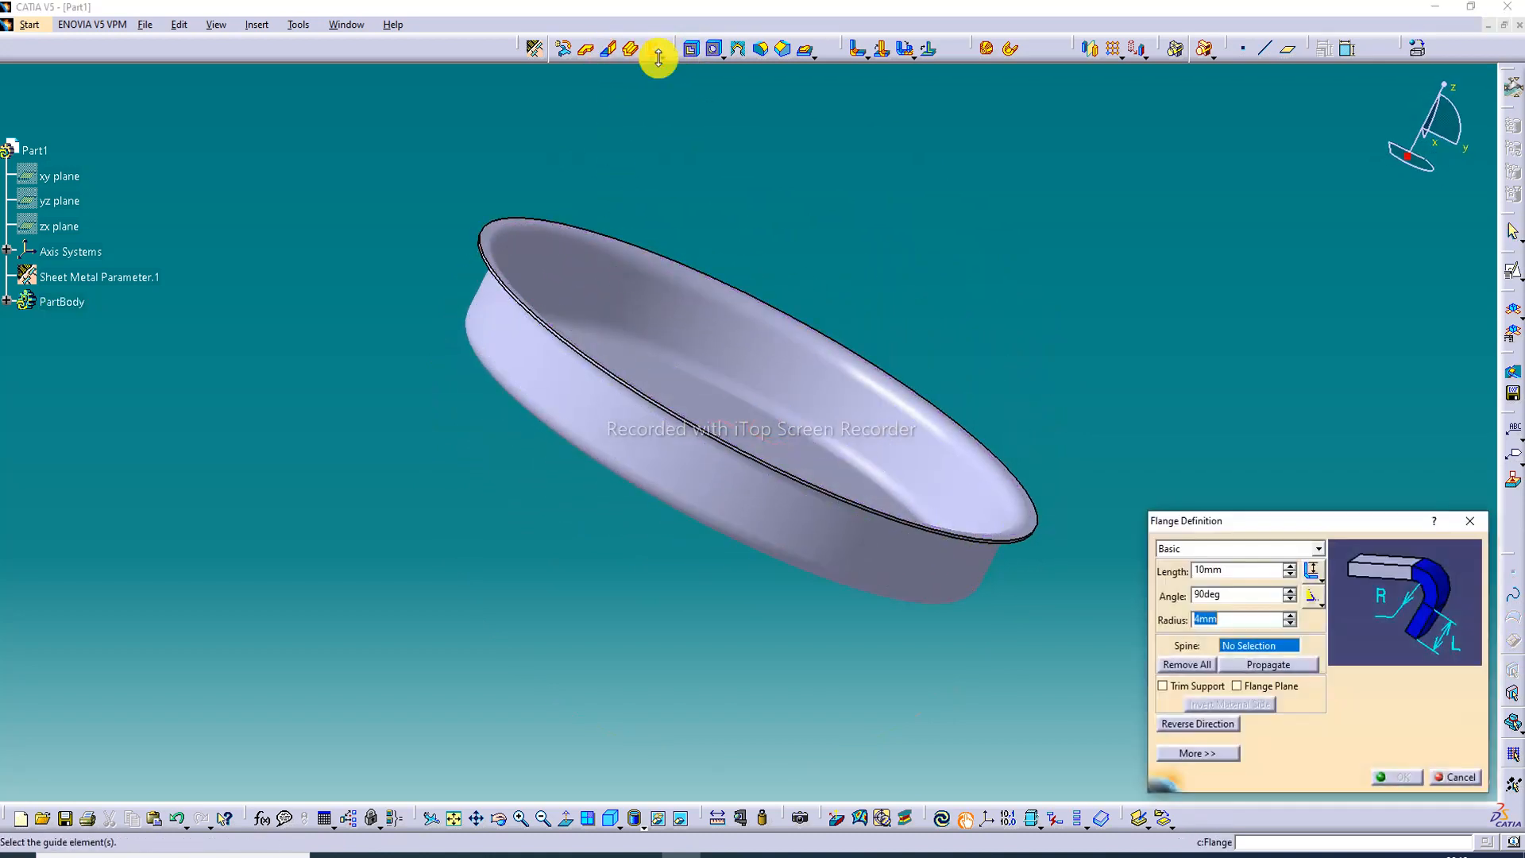
click(1469, 521)
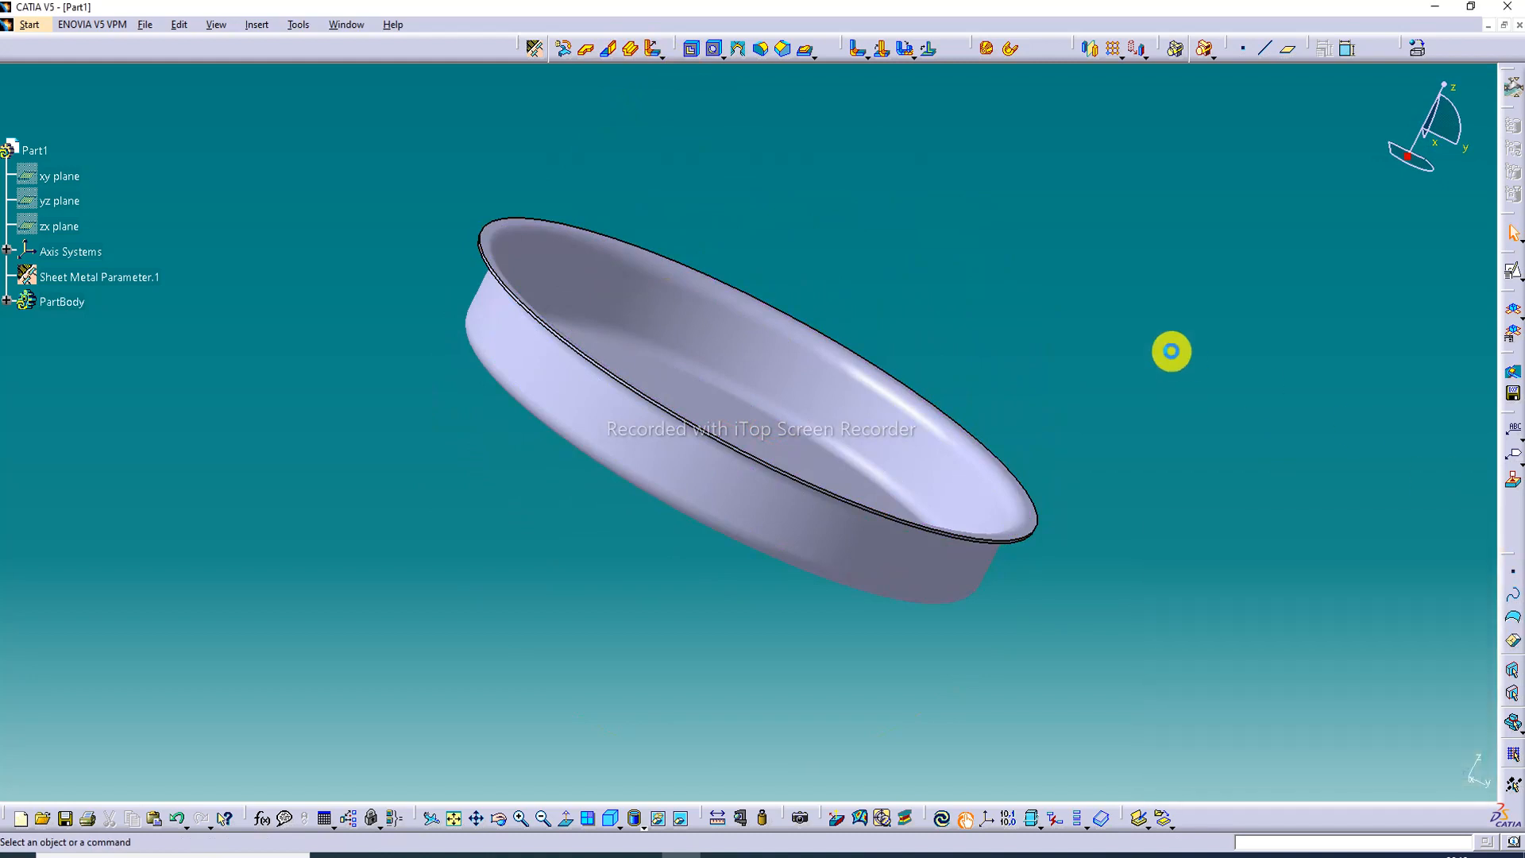
click(663, 56)
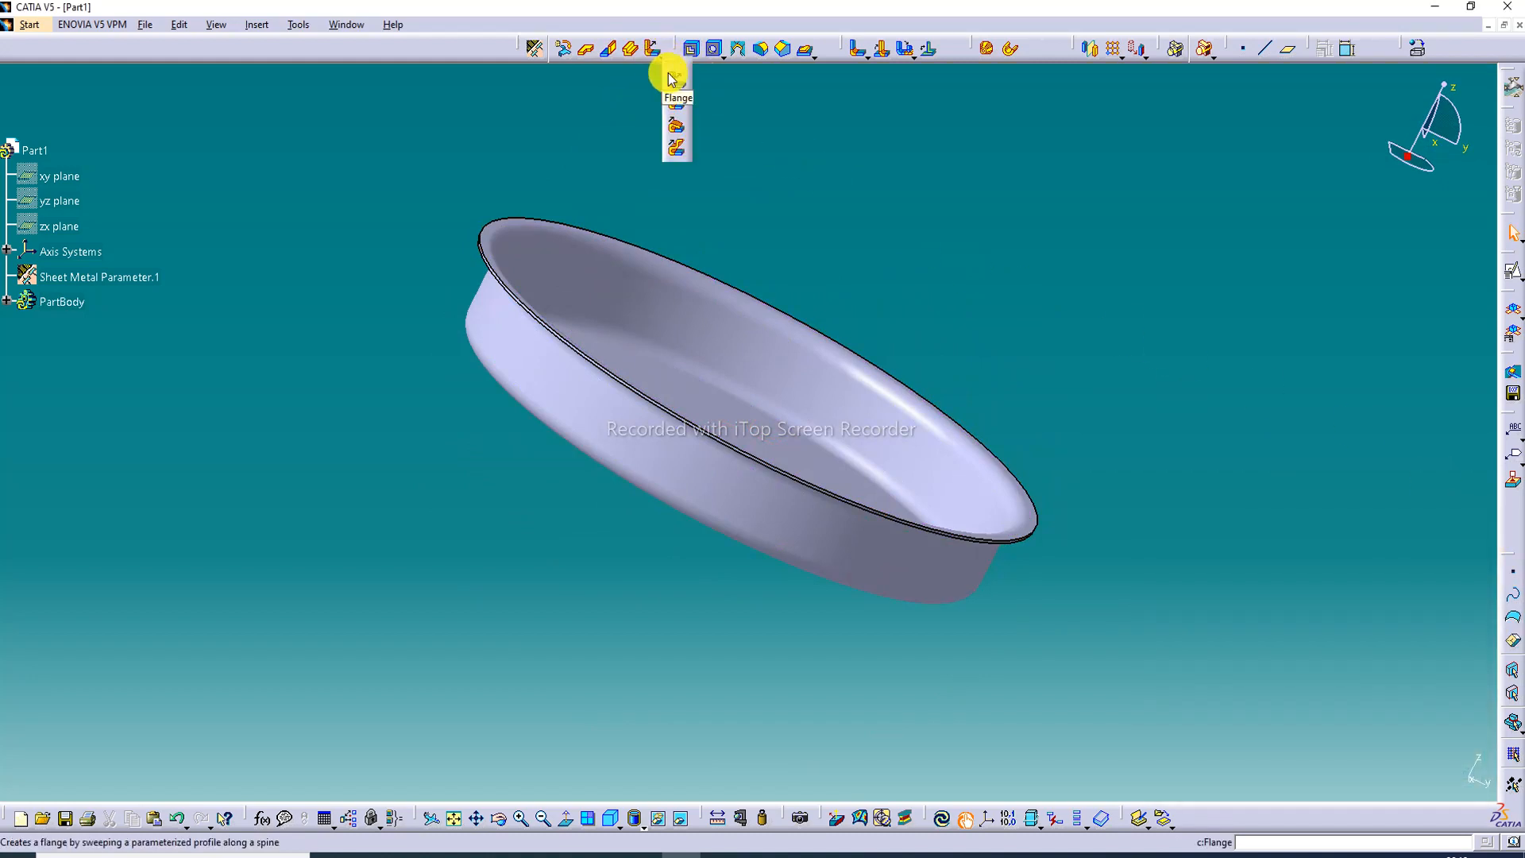
click(675, 127)
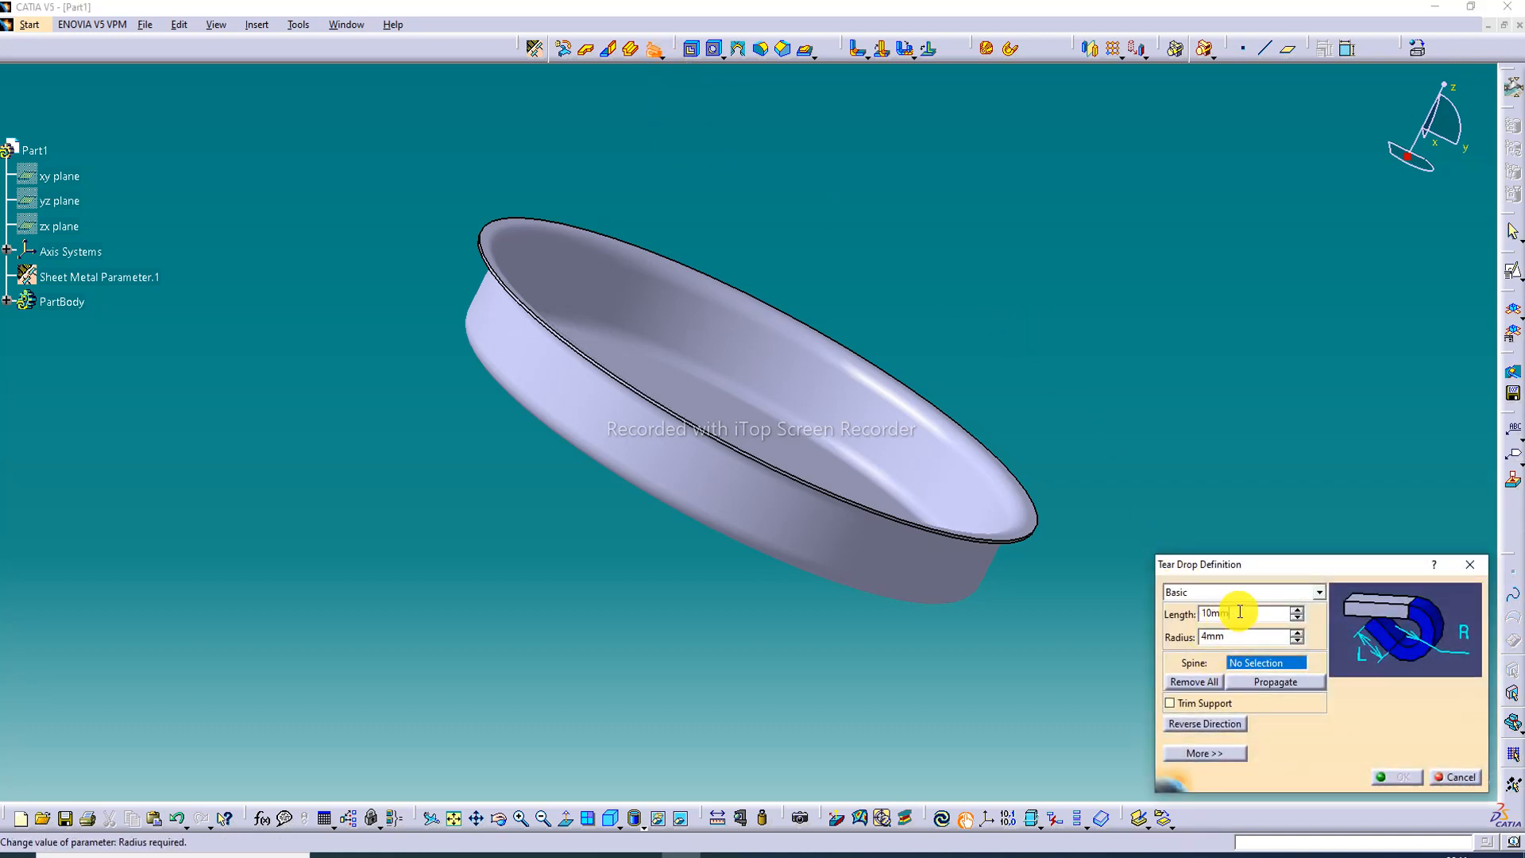
click(1184, 614)
click(1234, 633)
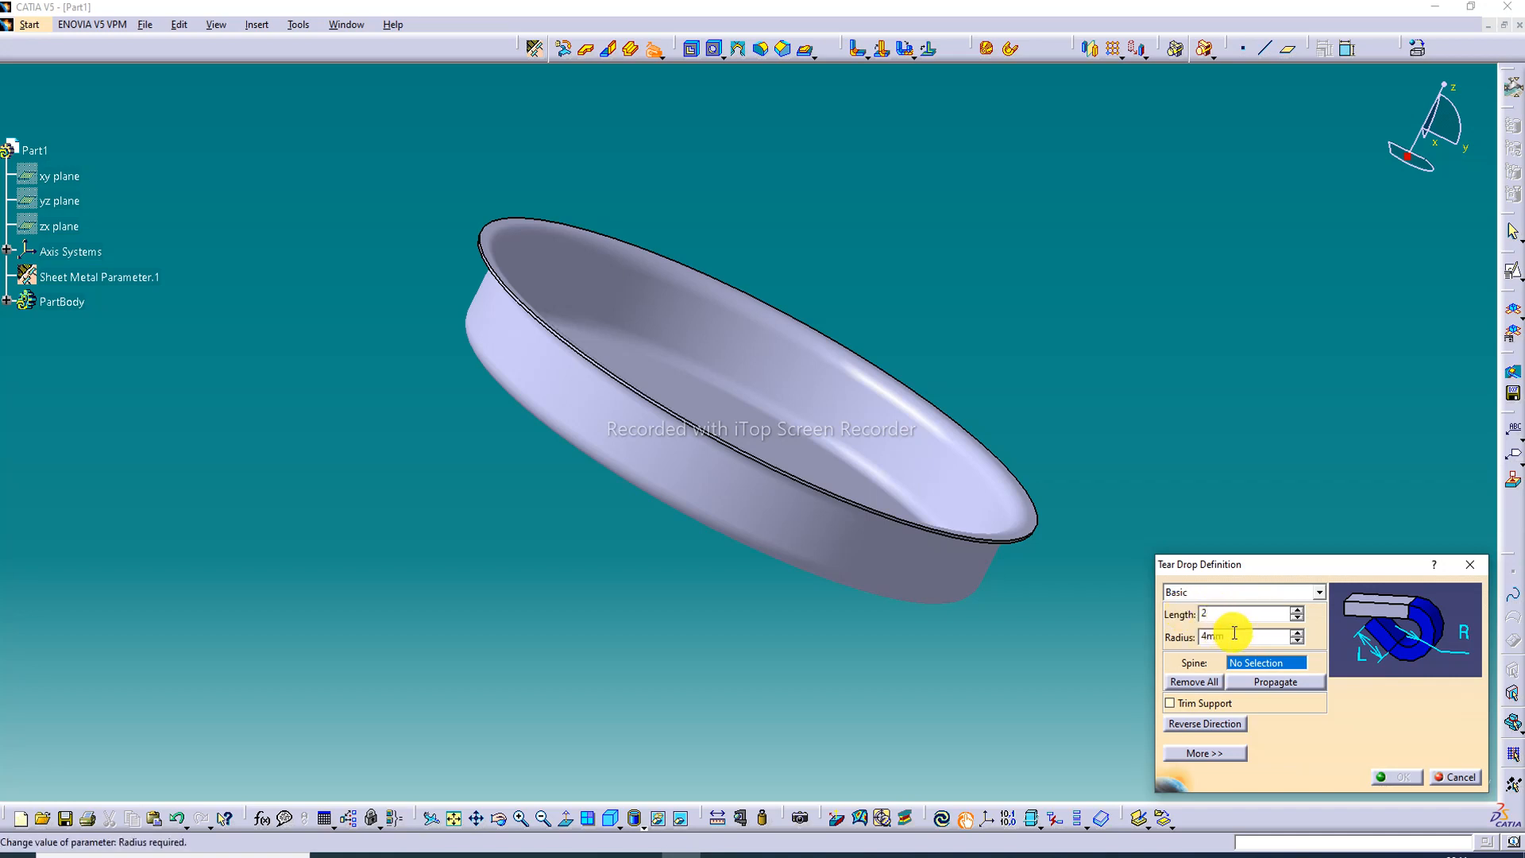
drag(1234, 636, 1174, 640)
text(2)
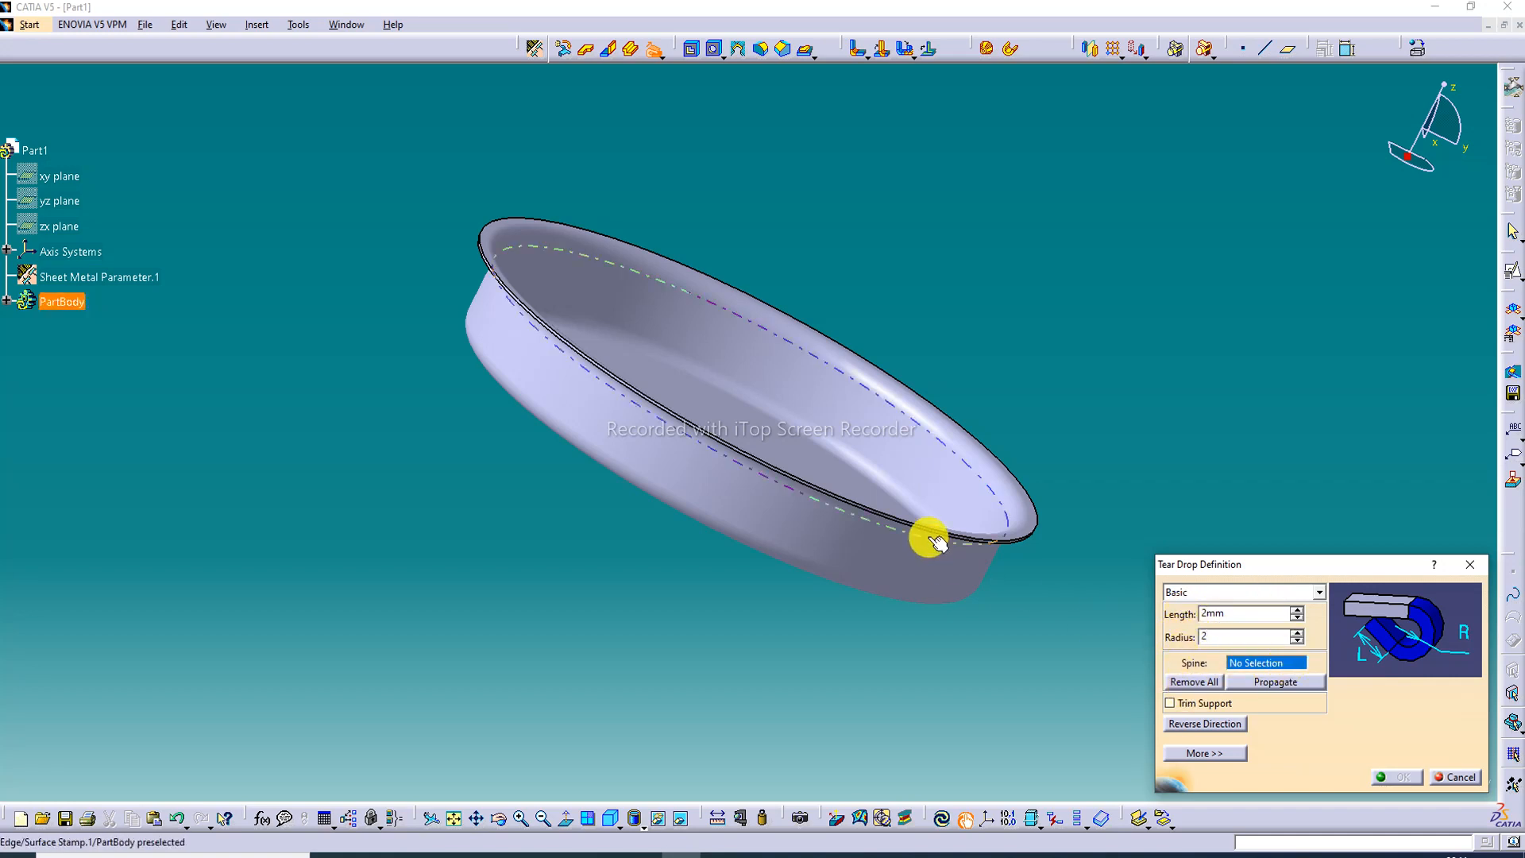
- Select the outer edge of the plate's rim as the tear drop's spine and create the tear drop
middle_drag(864, 495, 817, 231)
middle_drag(851, 505, 878, 568)
middle_drag(871, 391, 922, 493)
click(887, 540)
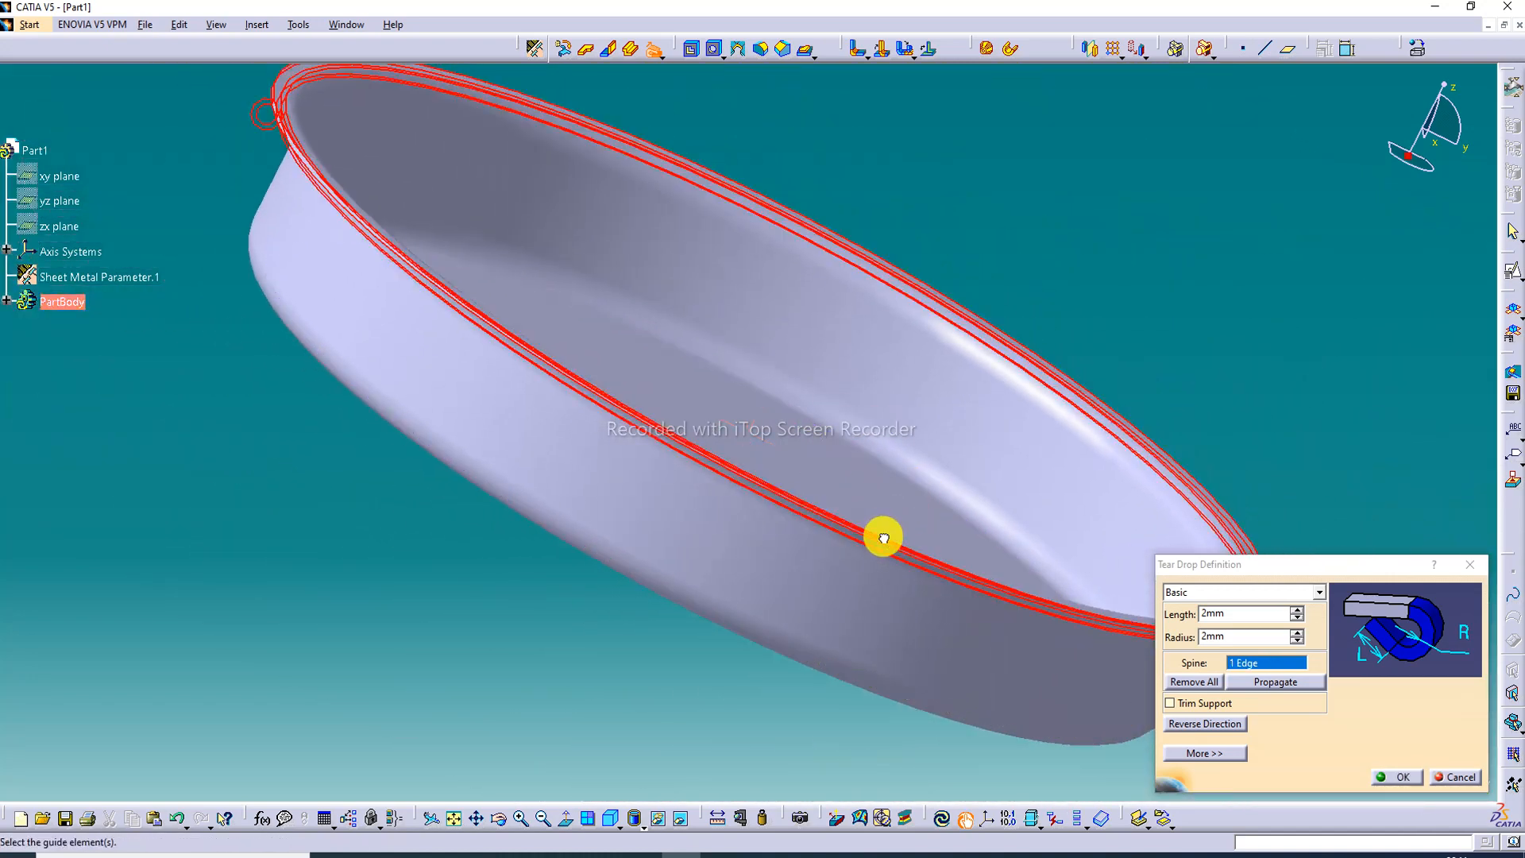
click(1407, 774)
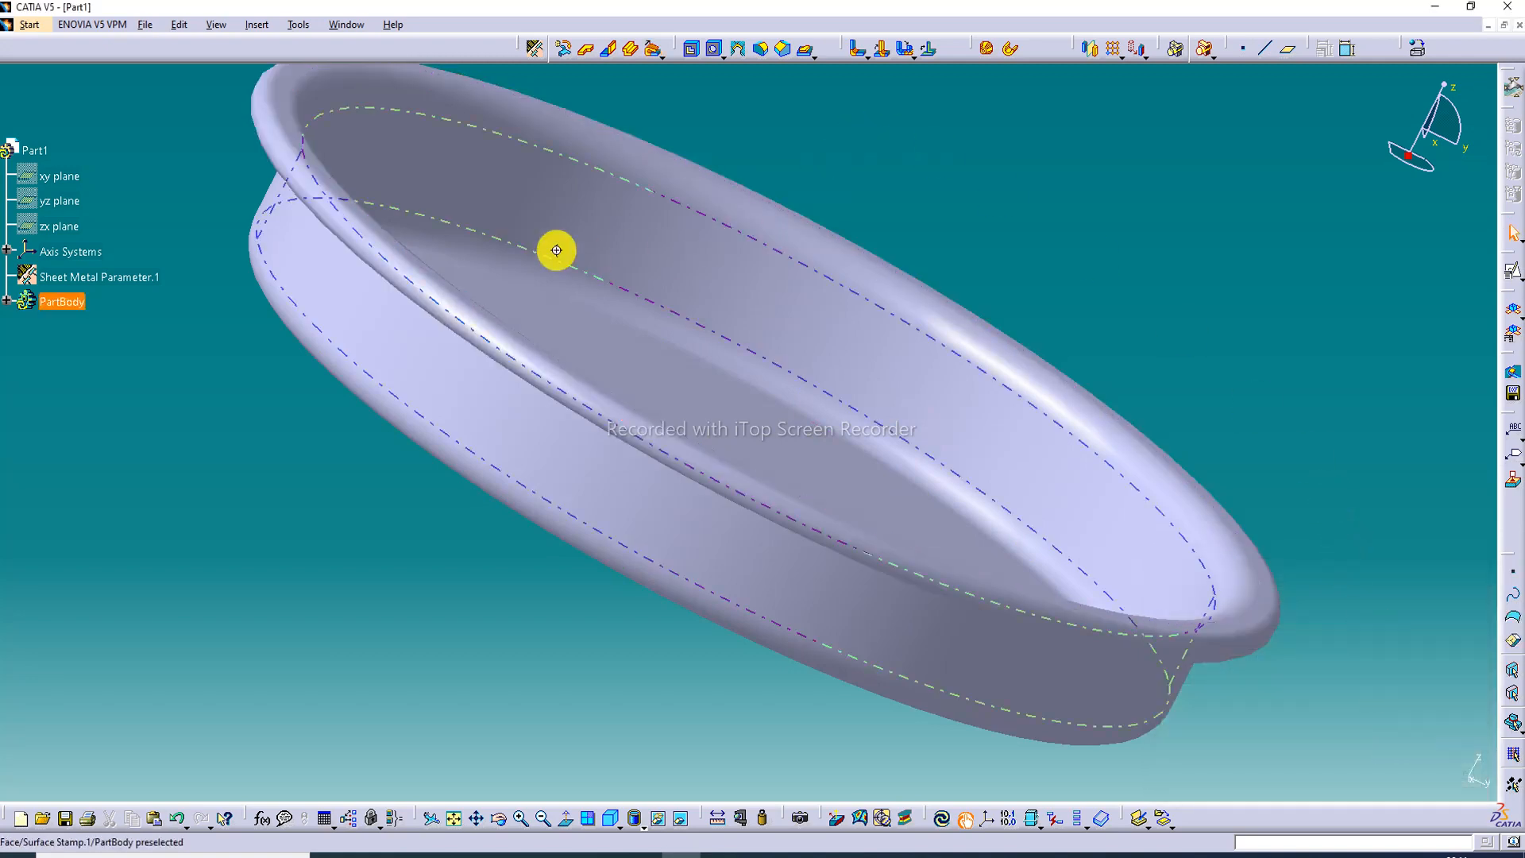
- Switch the display to shading with material
middle_drag(551, 246, 704, 398)
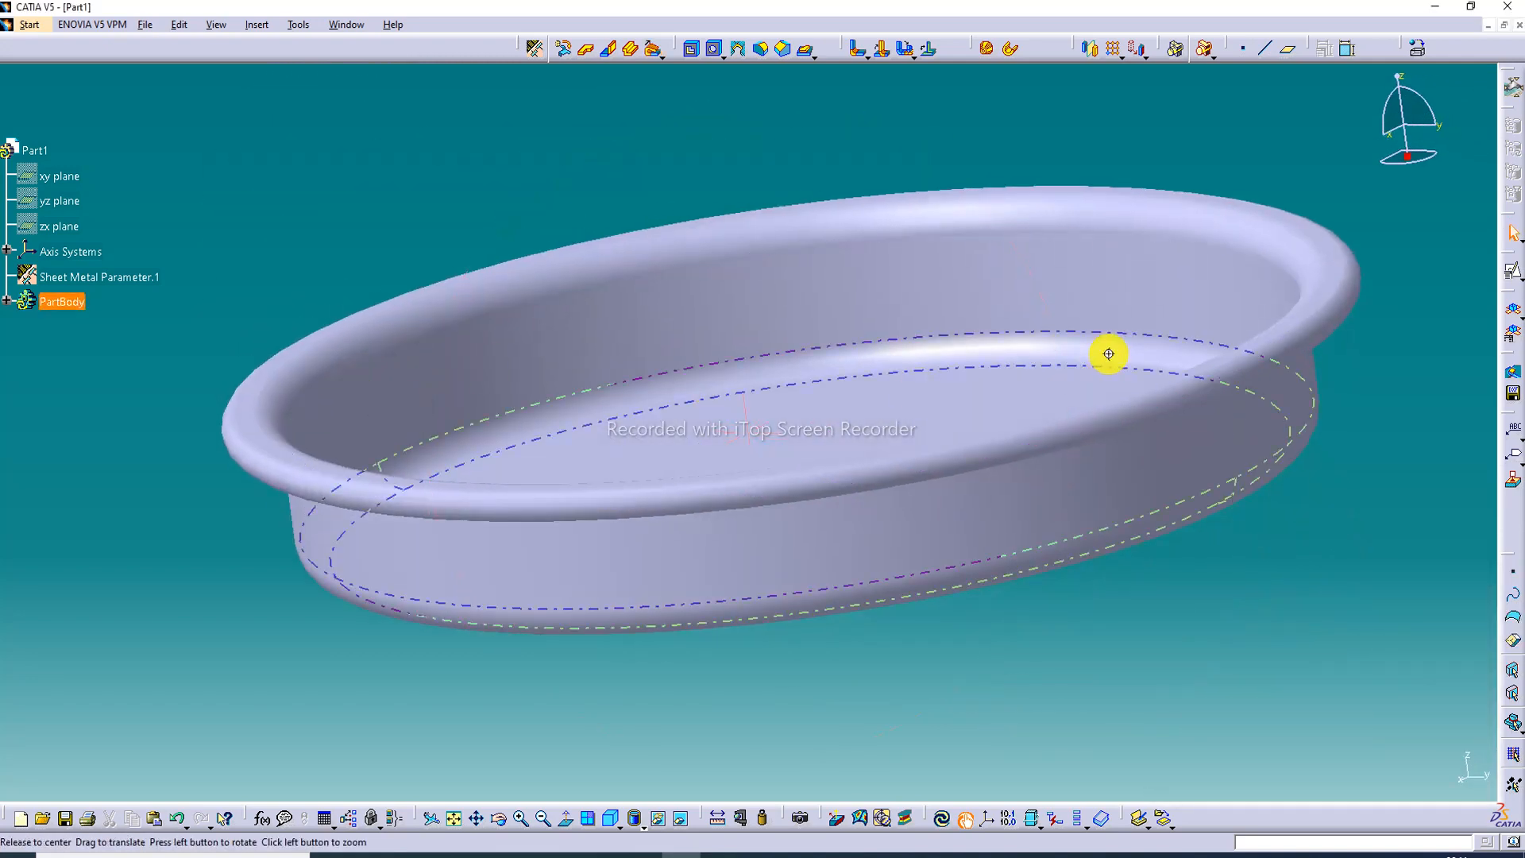
middle_drag(1107, 350, 776, 446)
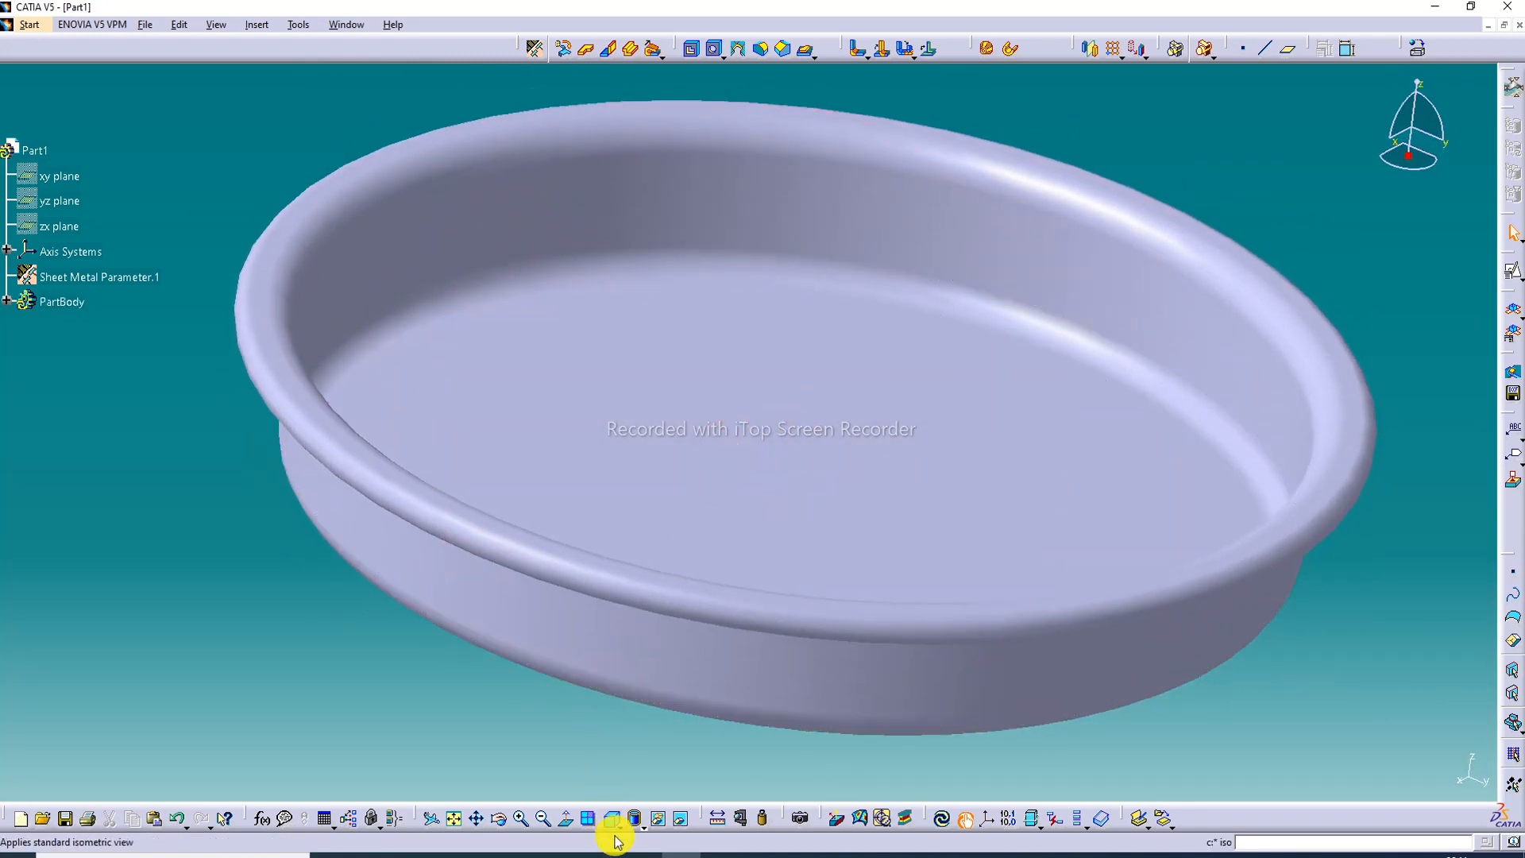
click(642, 825)
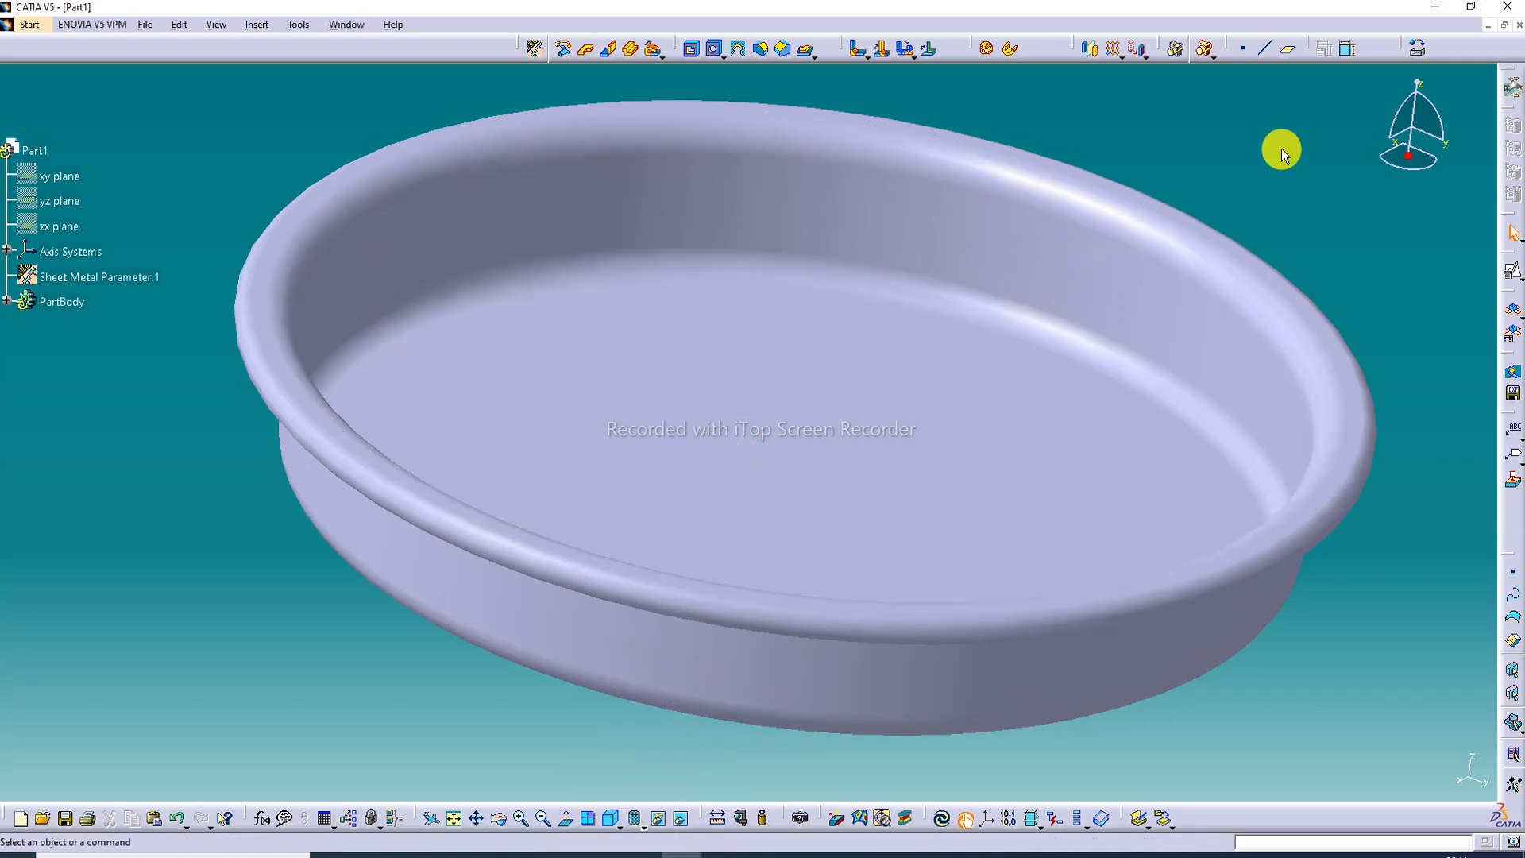
- Apply the Steel material from the Metal family of the default material catalog to the plate's body
click(1419, 49)
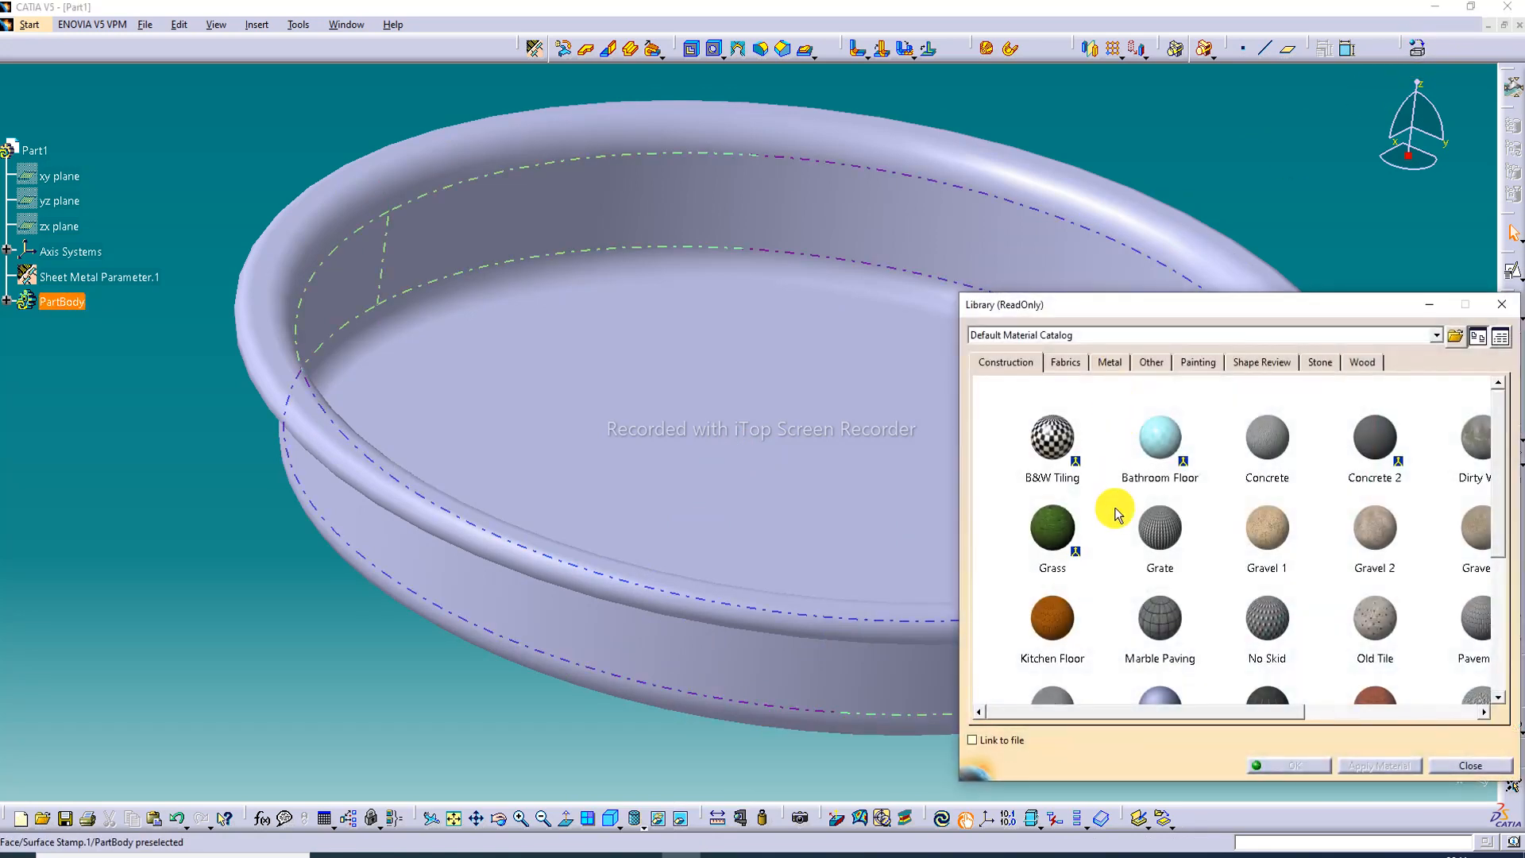
click(1116, 361)
scroll(1128, 587, down, 1)
click(1048, 597)
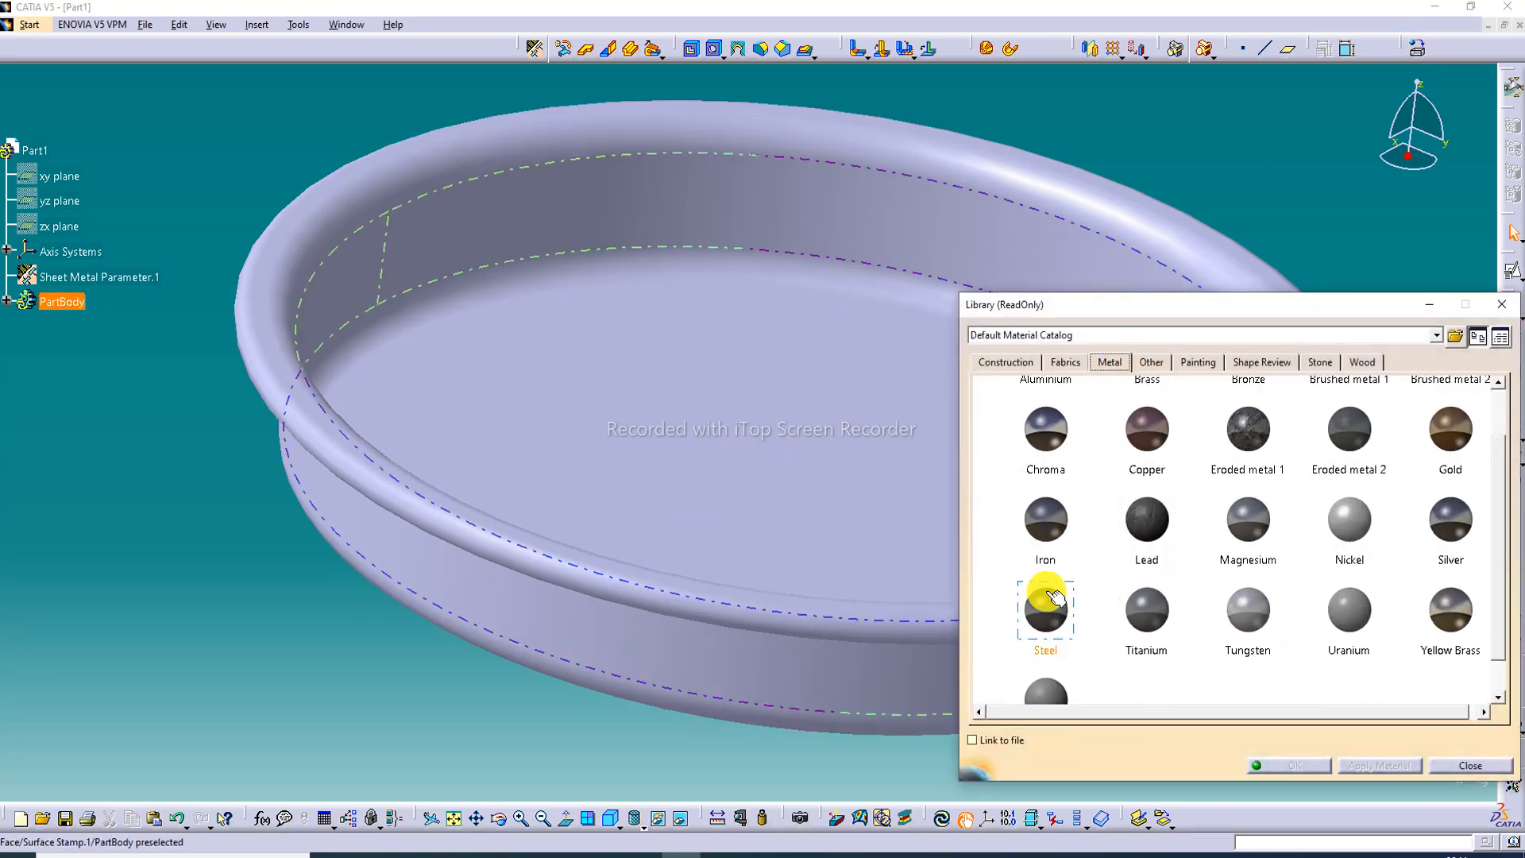
drag(1050, 595, 885, 597)
middle_drag(886, 596, 820, 614)
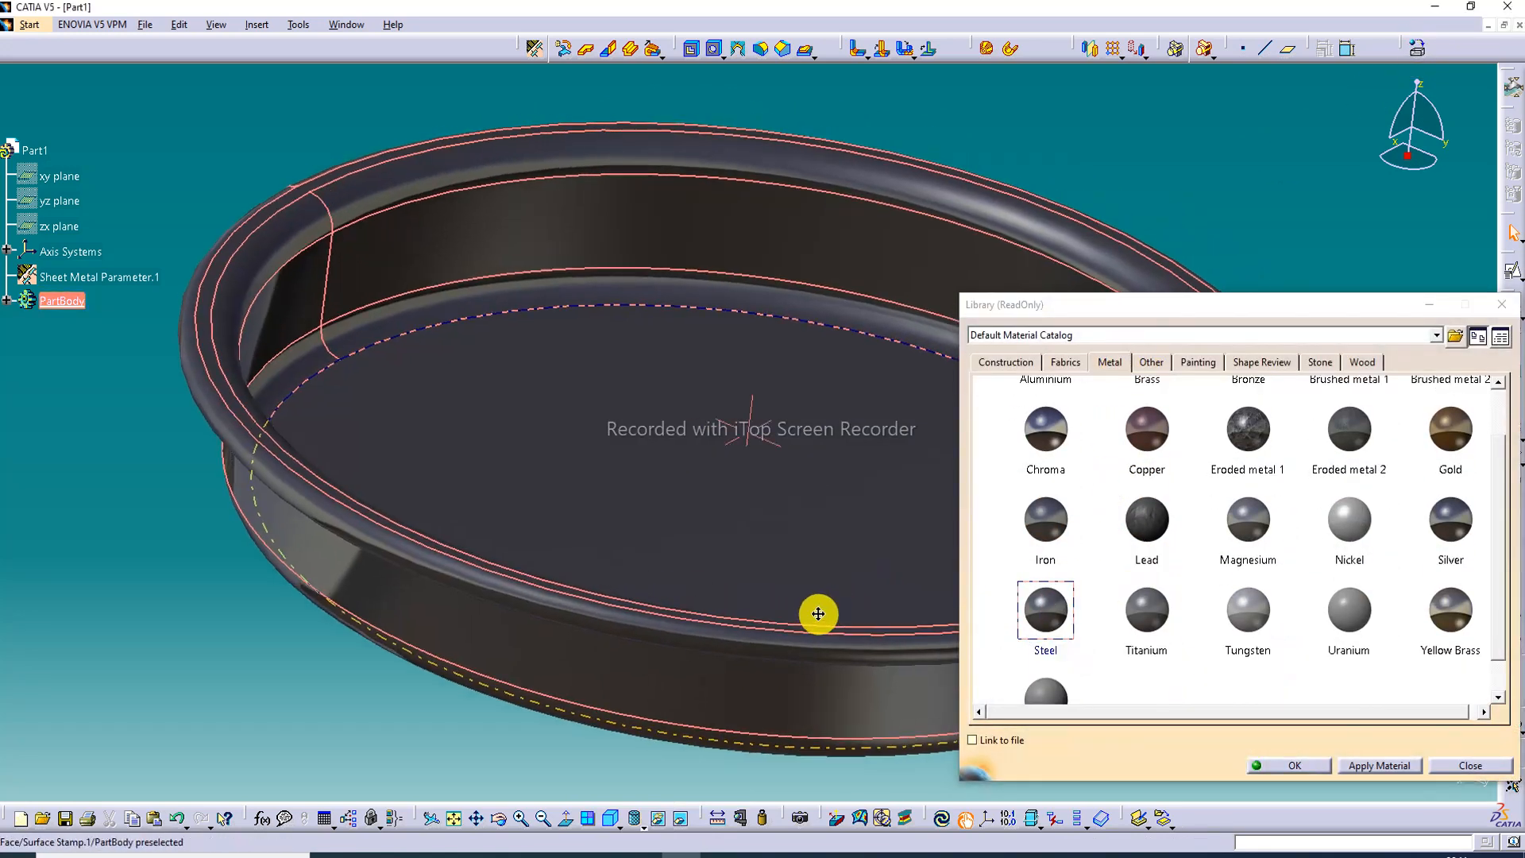
click(1310, 765)
middle_drag(1045, 425, 1092, 426)
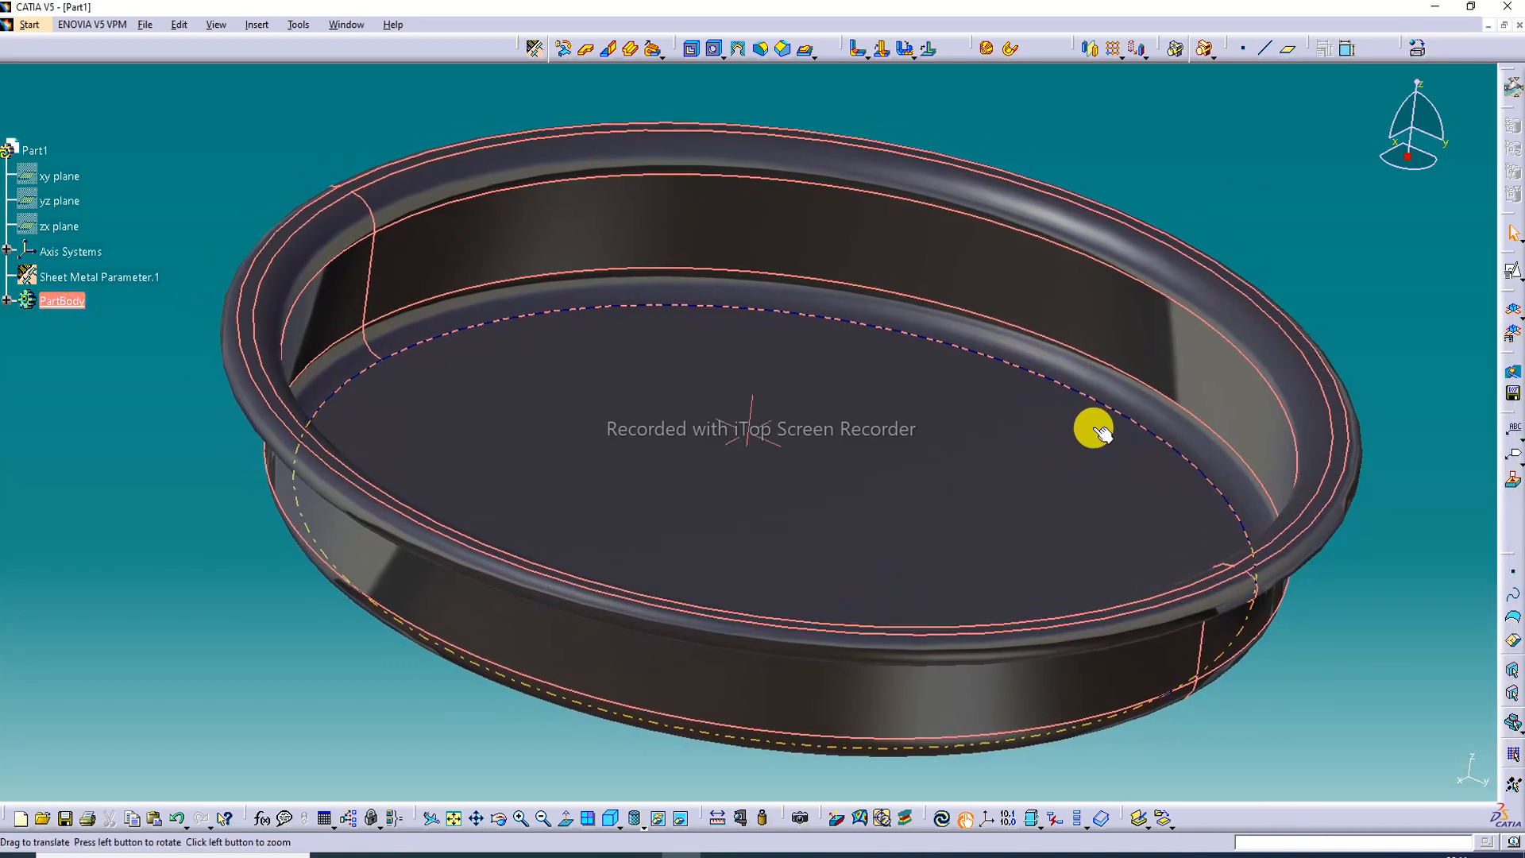
click(103, 395)
- Open the properties of the Steel material in PartBody and set its reflectivity to 1.00
scroll(33, 310, down, 2)
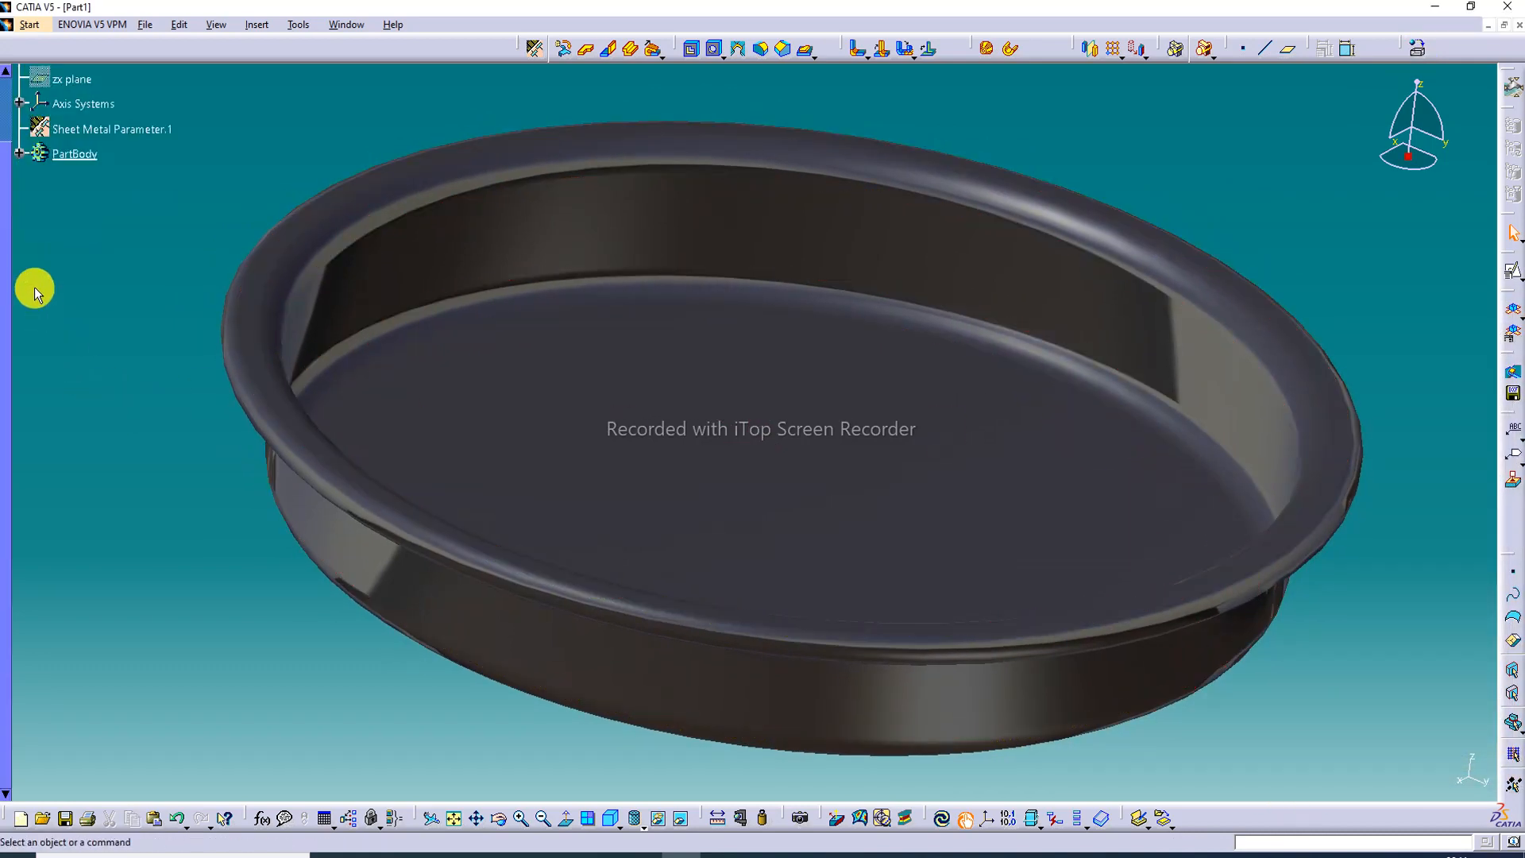
scroll(34, 287, up, 2)
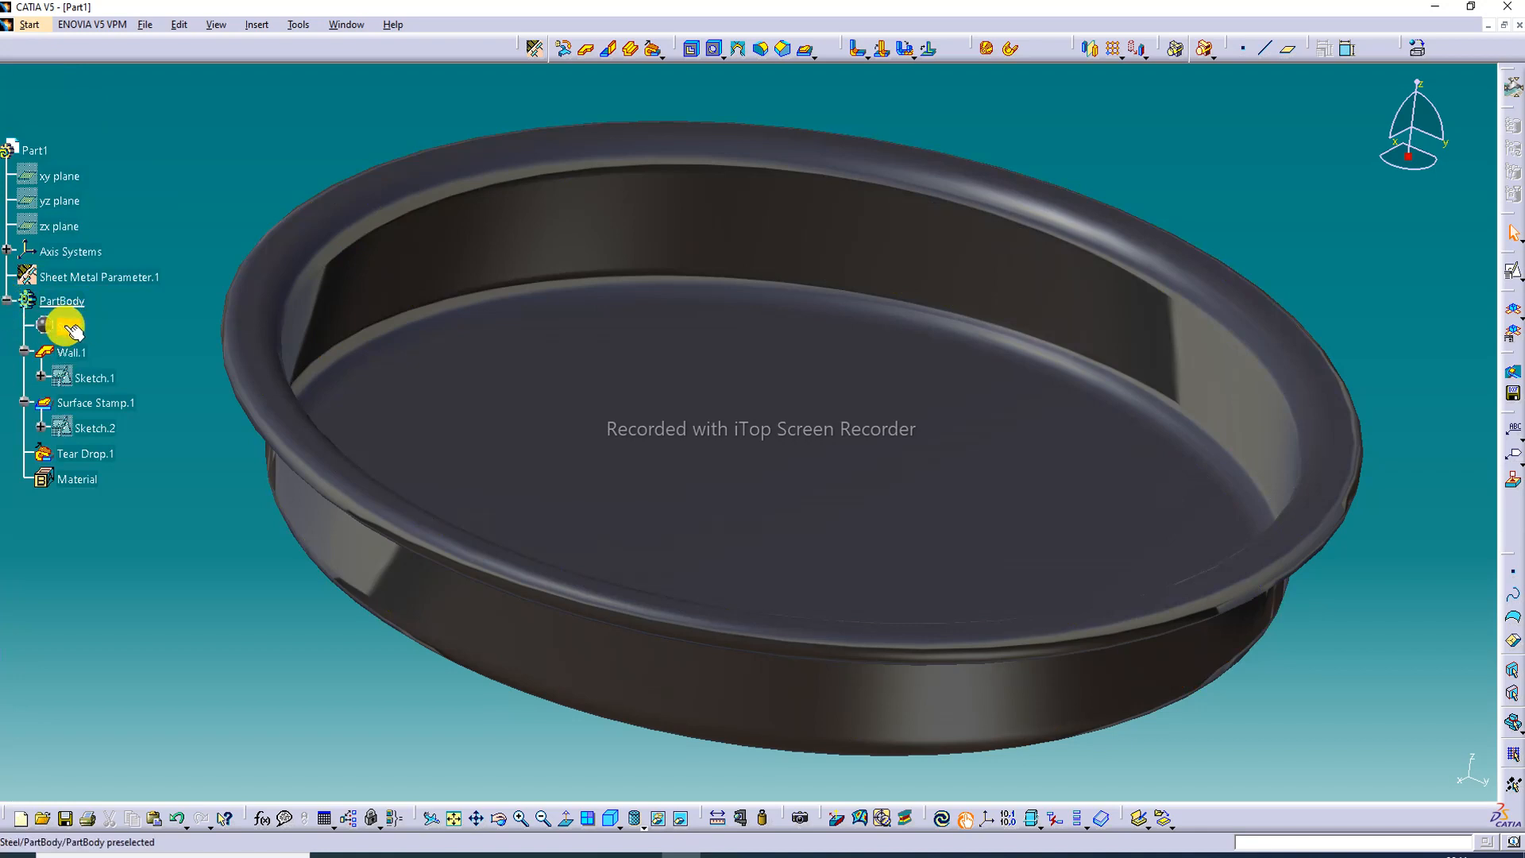
right_click(75, 327)
click(106, 399)
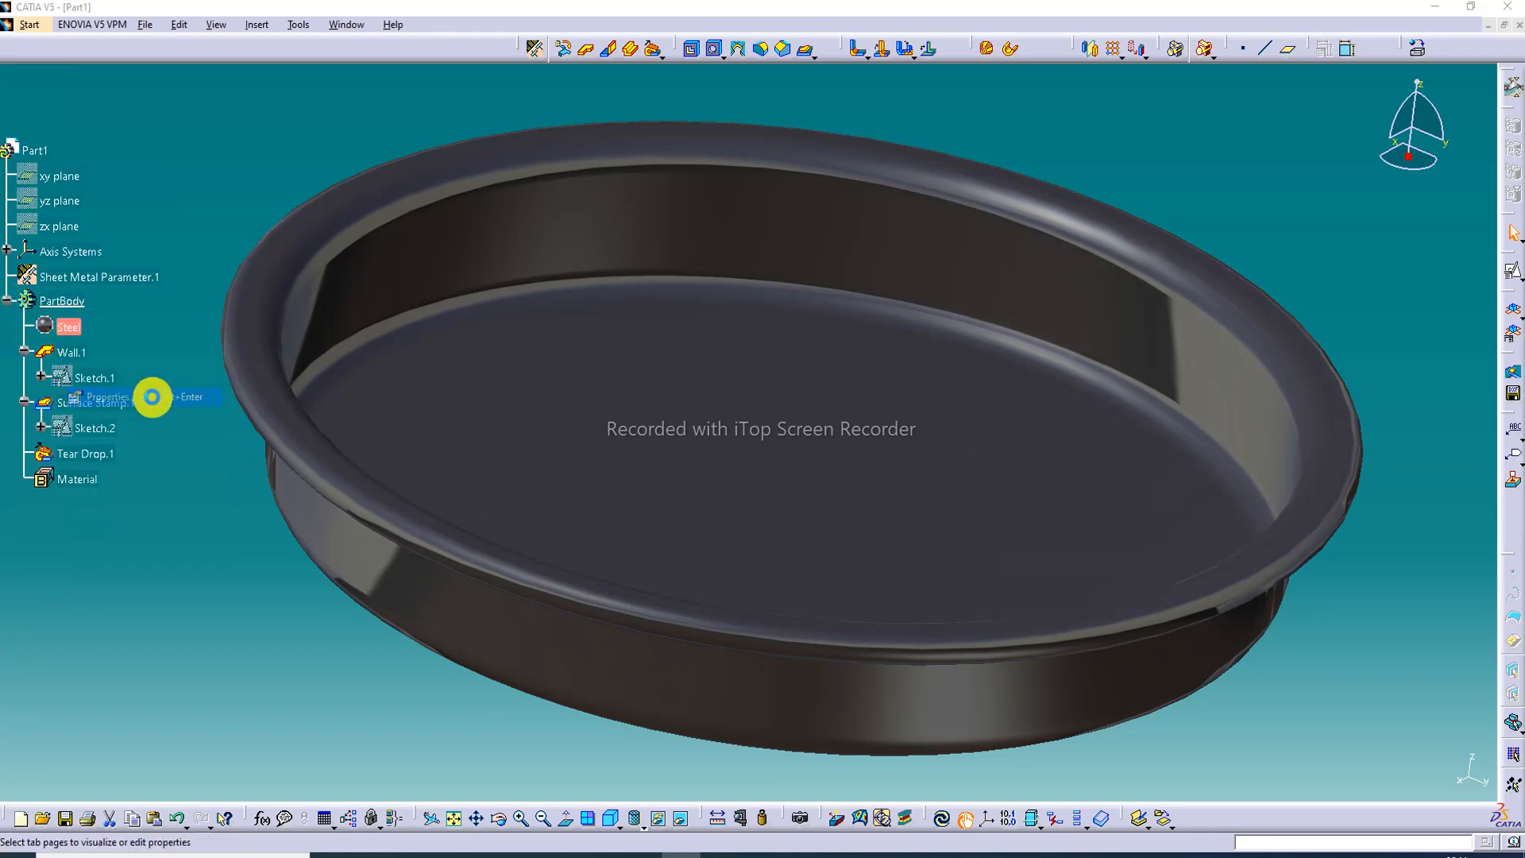
drag(1074, 558, 1136, 560)
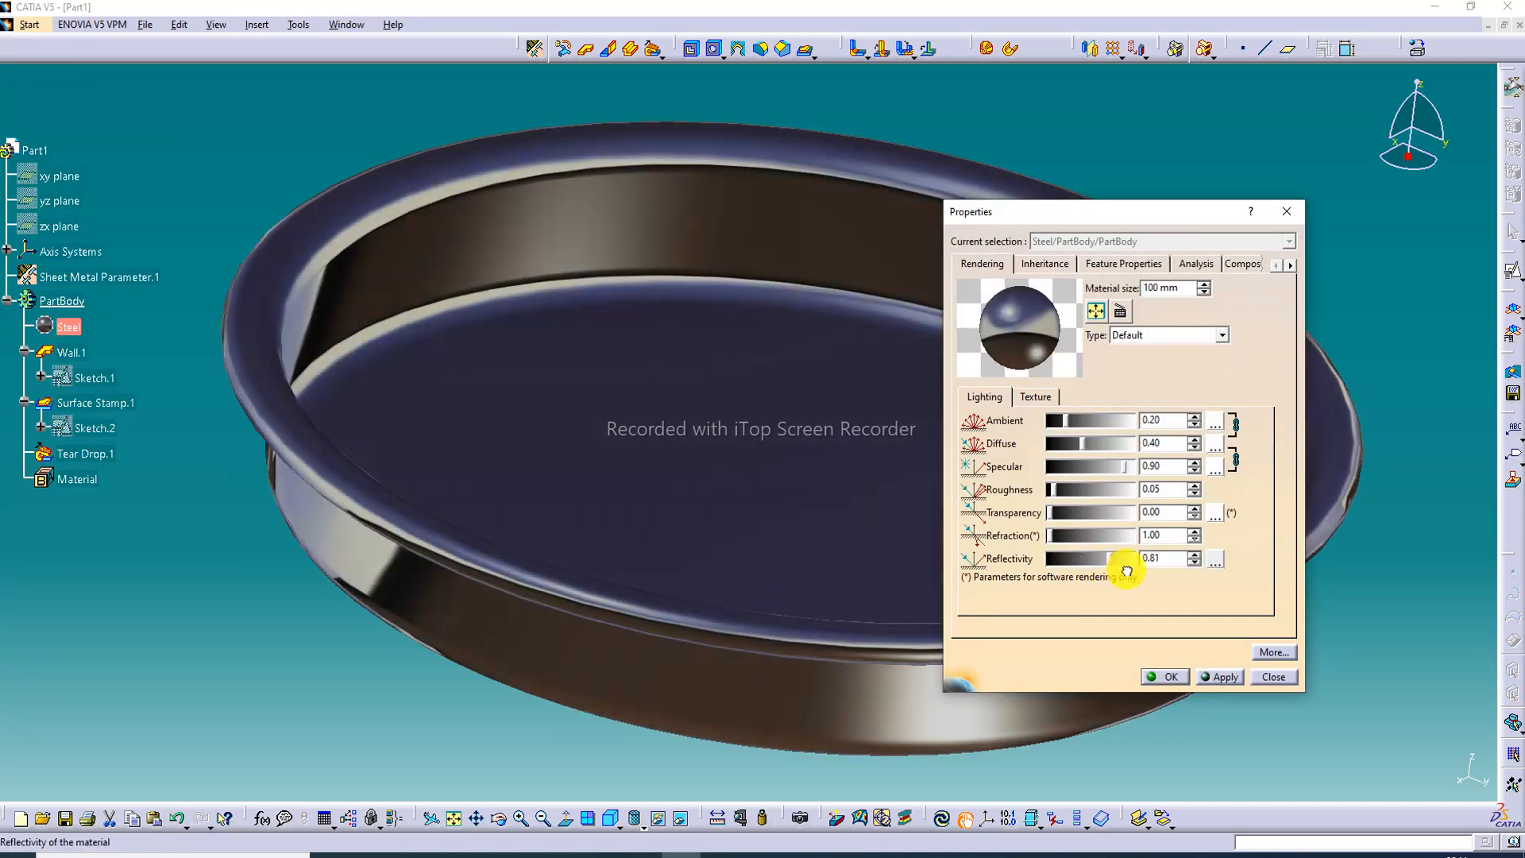
- Choose the predefined Meeting room image as the steel's reflection environment and confirm the material properties
click(1213, 560)
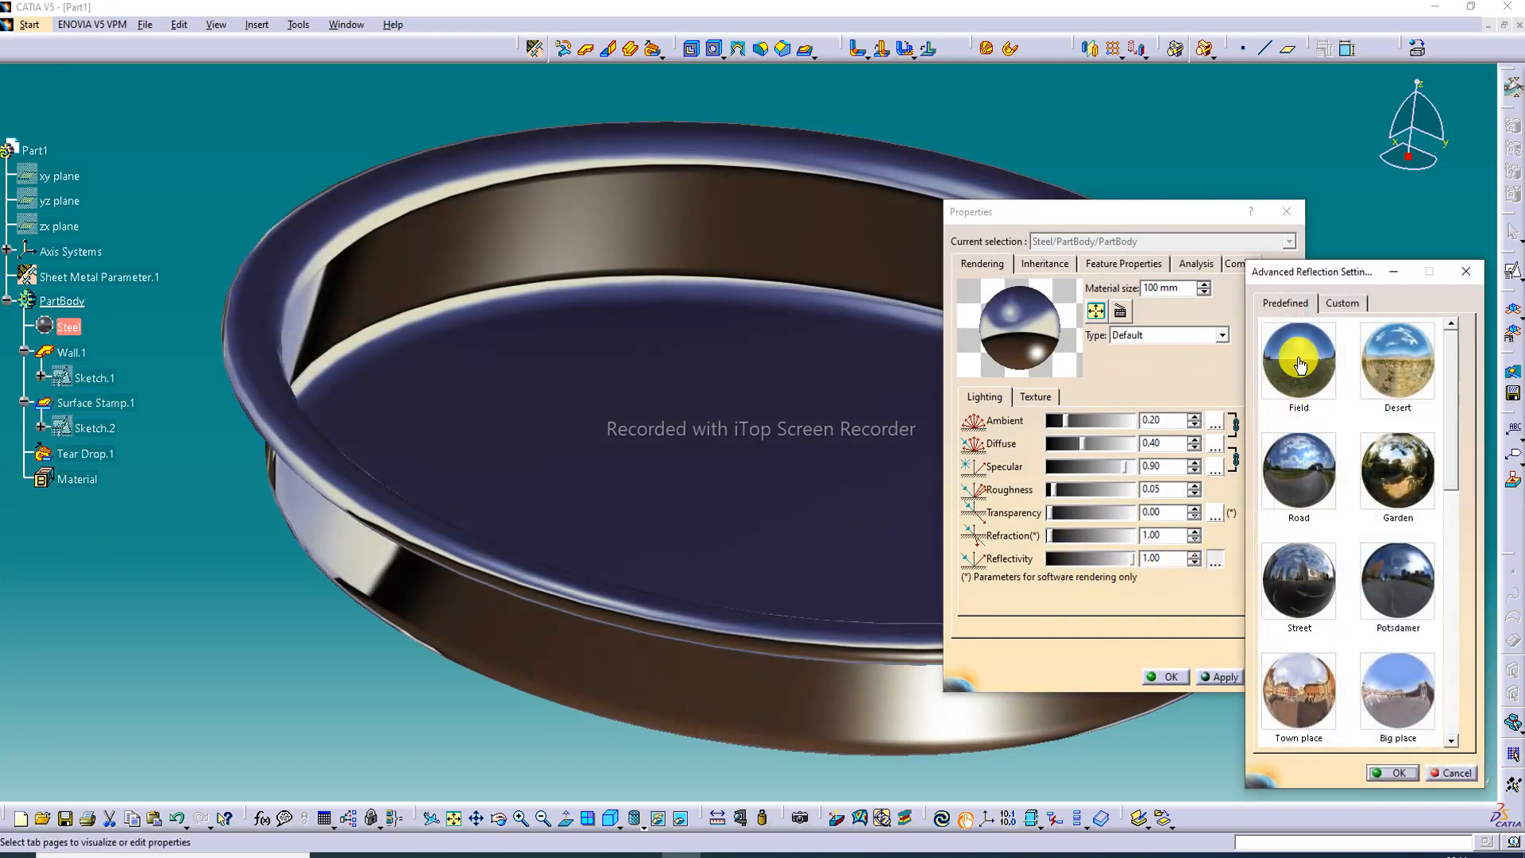
click(1410, 677)
scroll(1410, 676, down, 3)
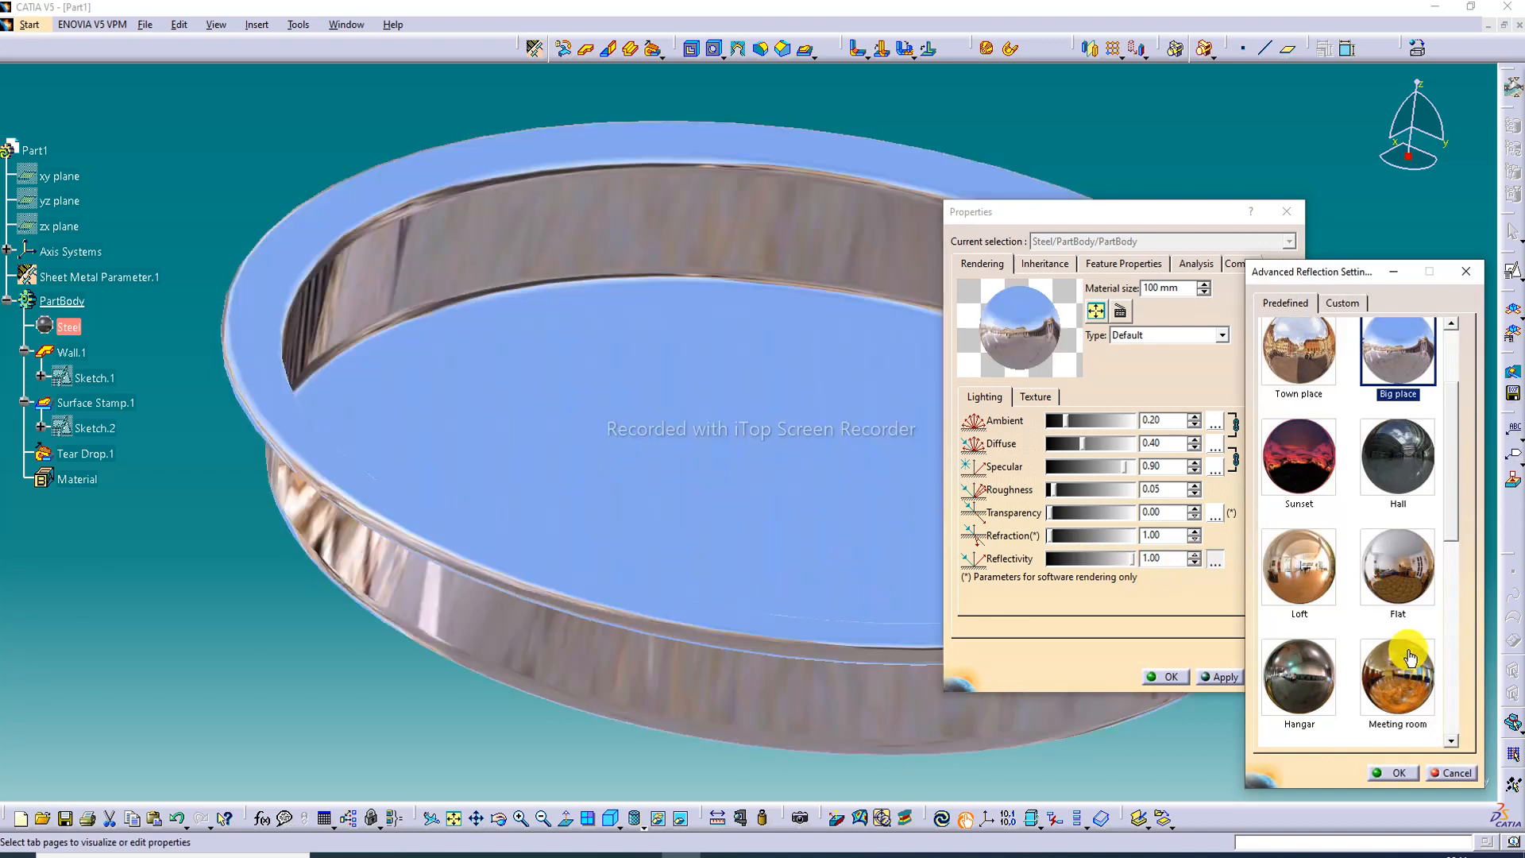
click(1407, 652)
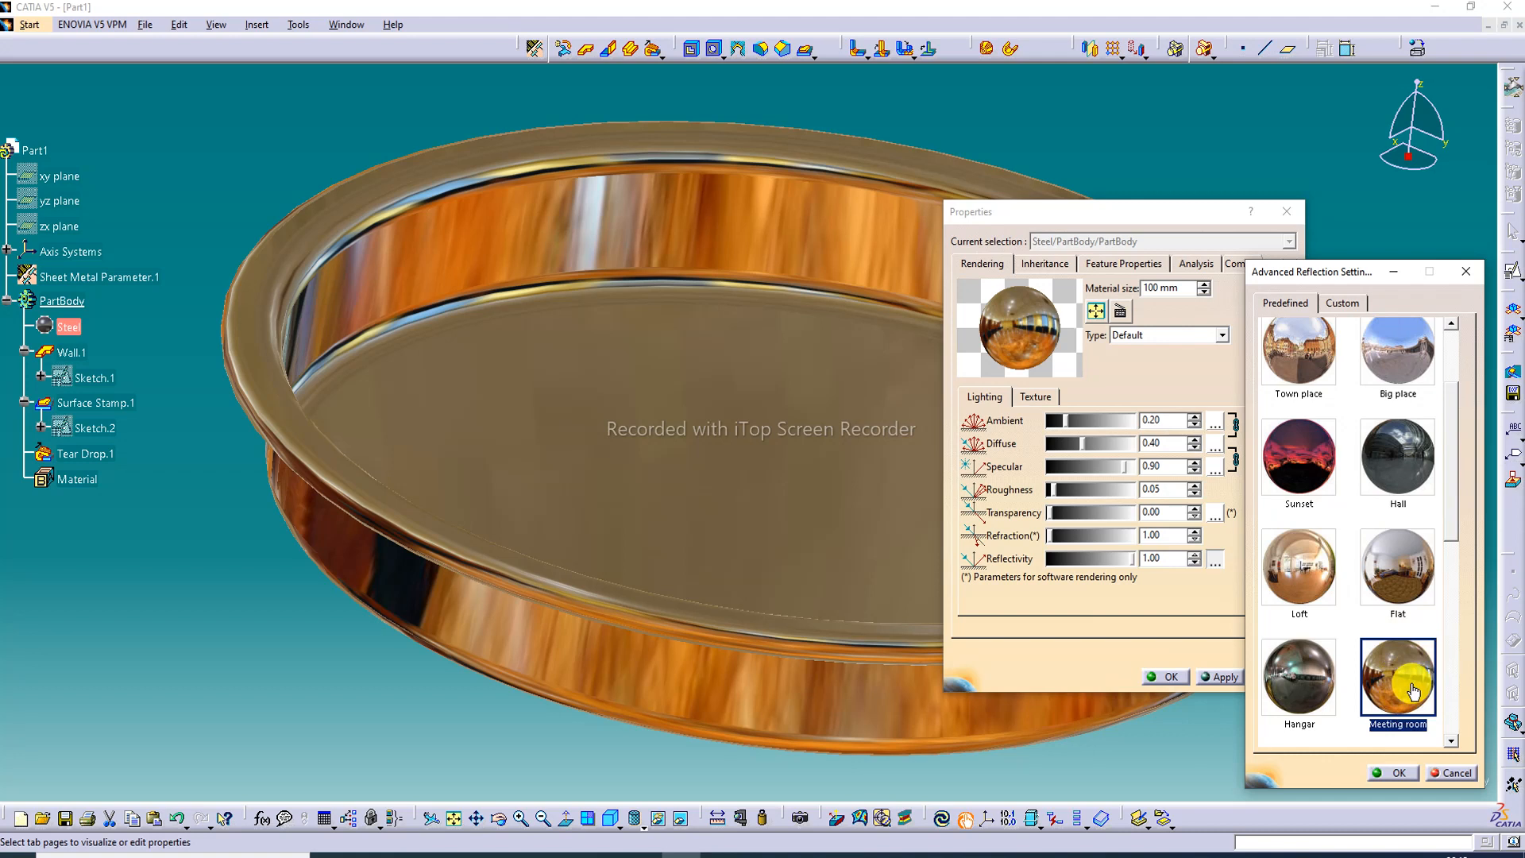
click(1391, 773)
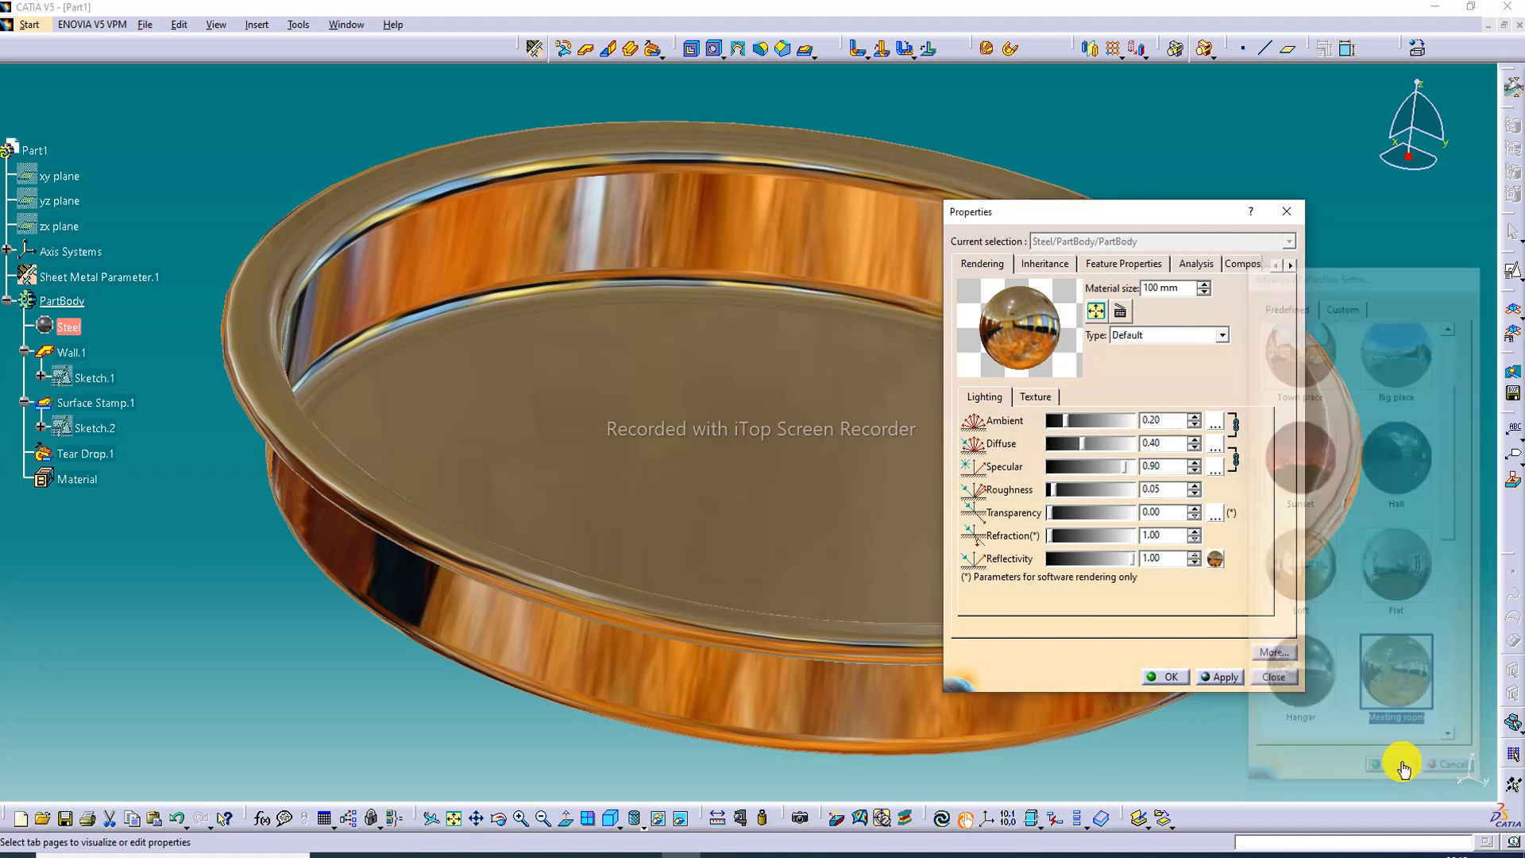
click(1159, 676)
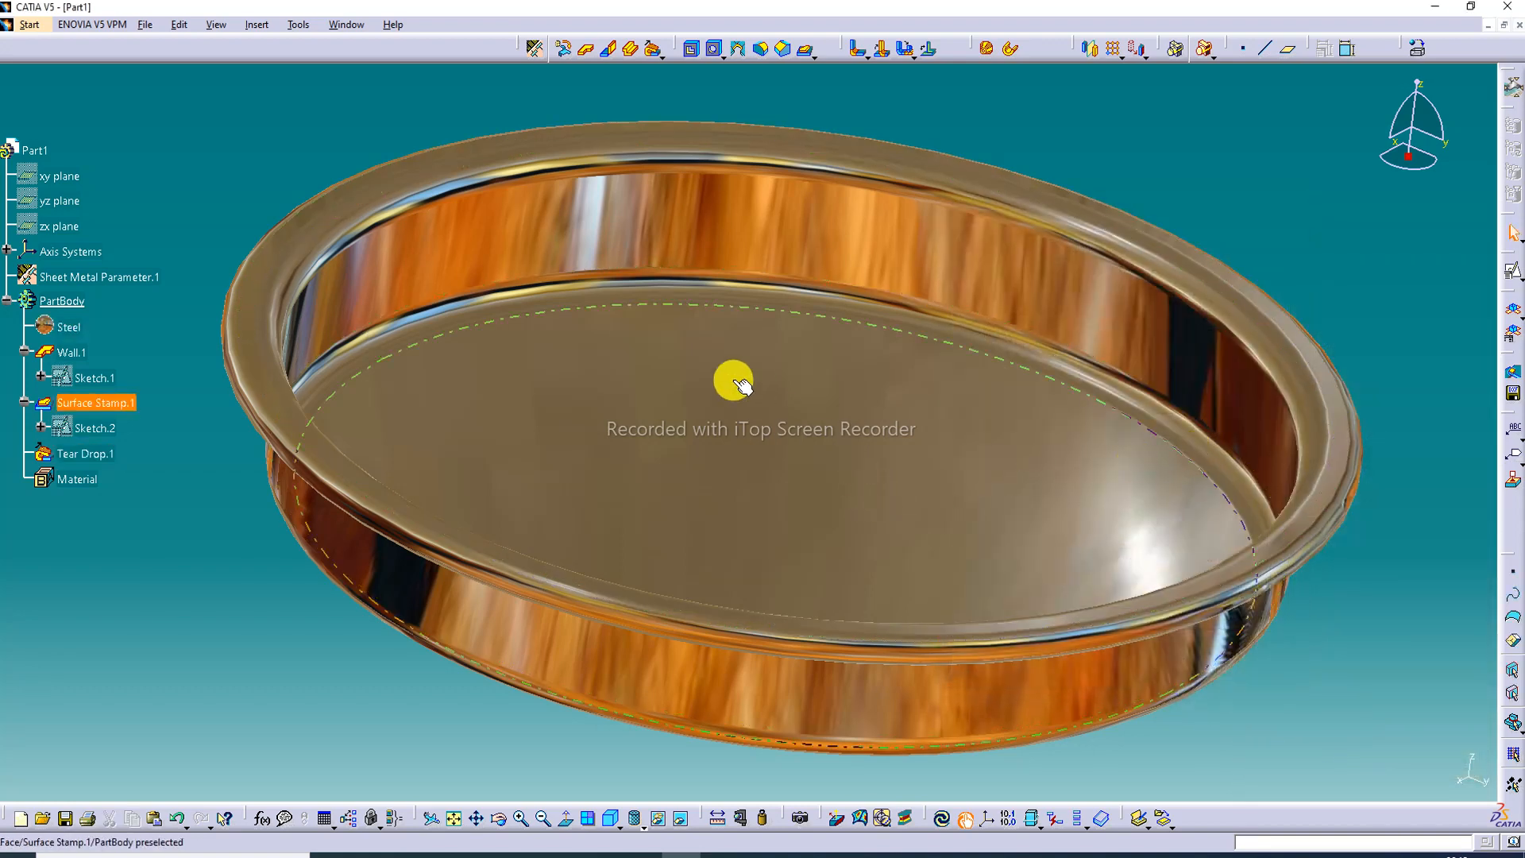
middle_drag(689, 238, 714, 140)
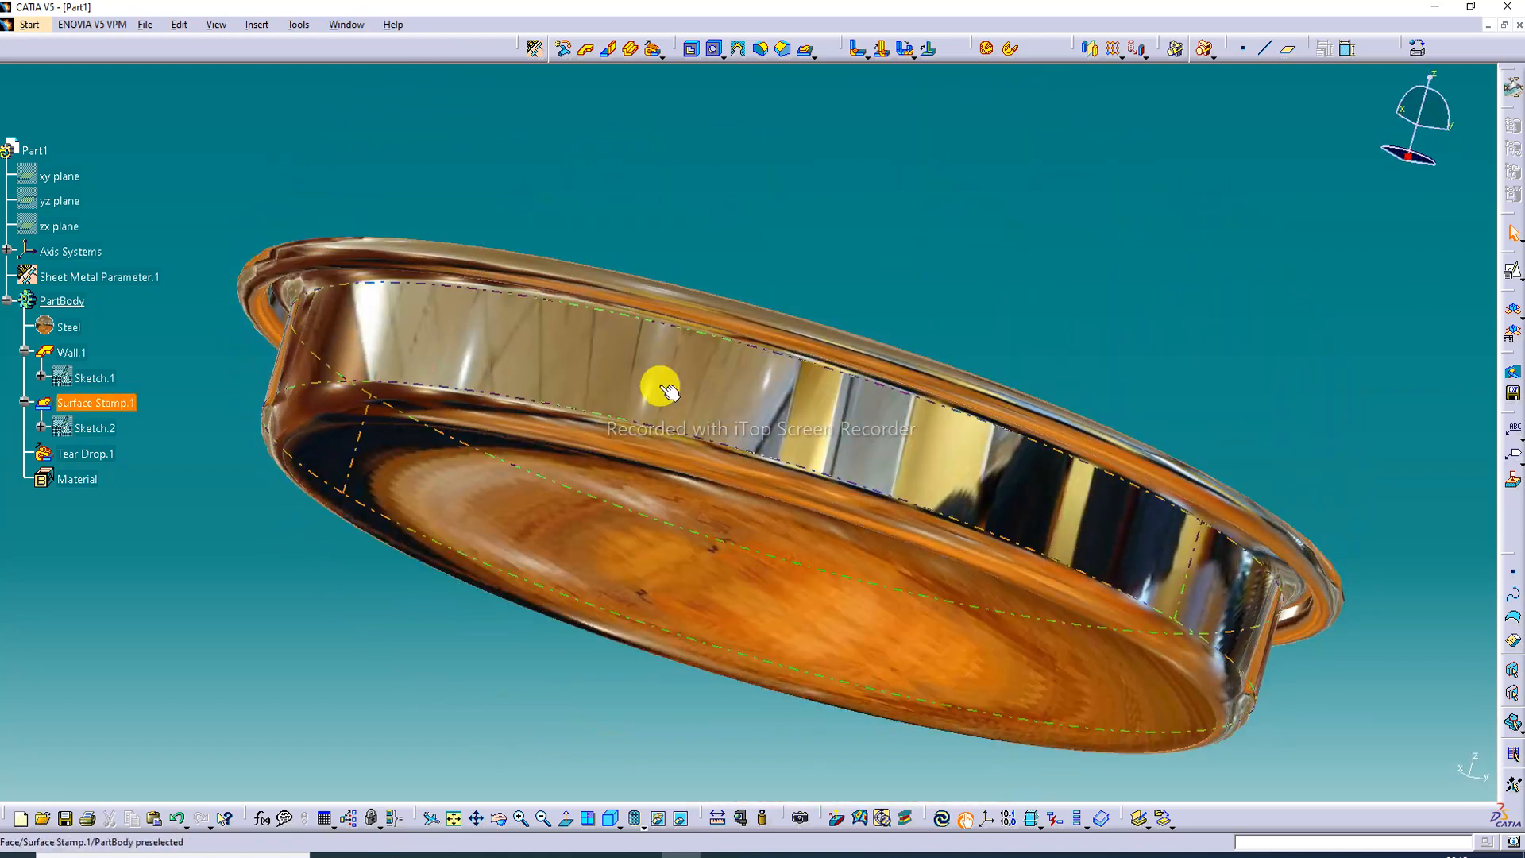
- Examine the reflective steel finish on the plate's rim, side wall and underside, and return to the isometric view
middle_drag(656, 385, 984, 459)
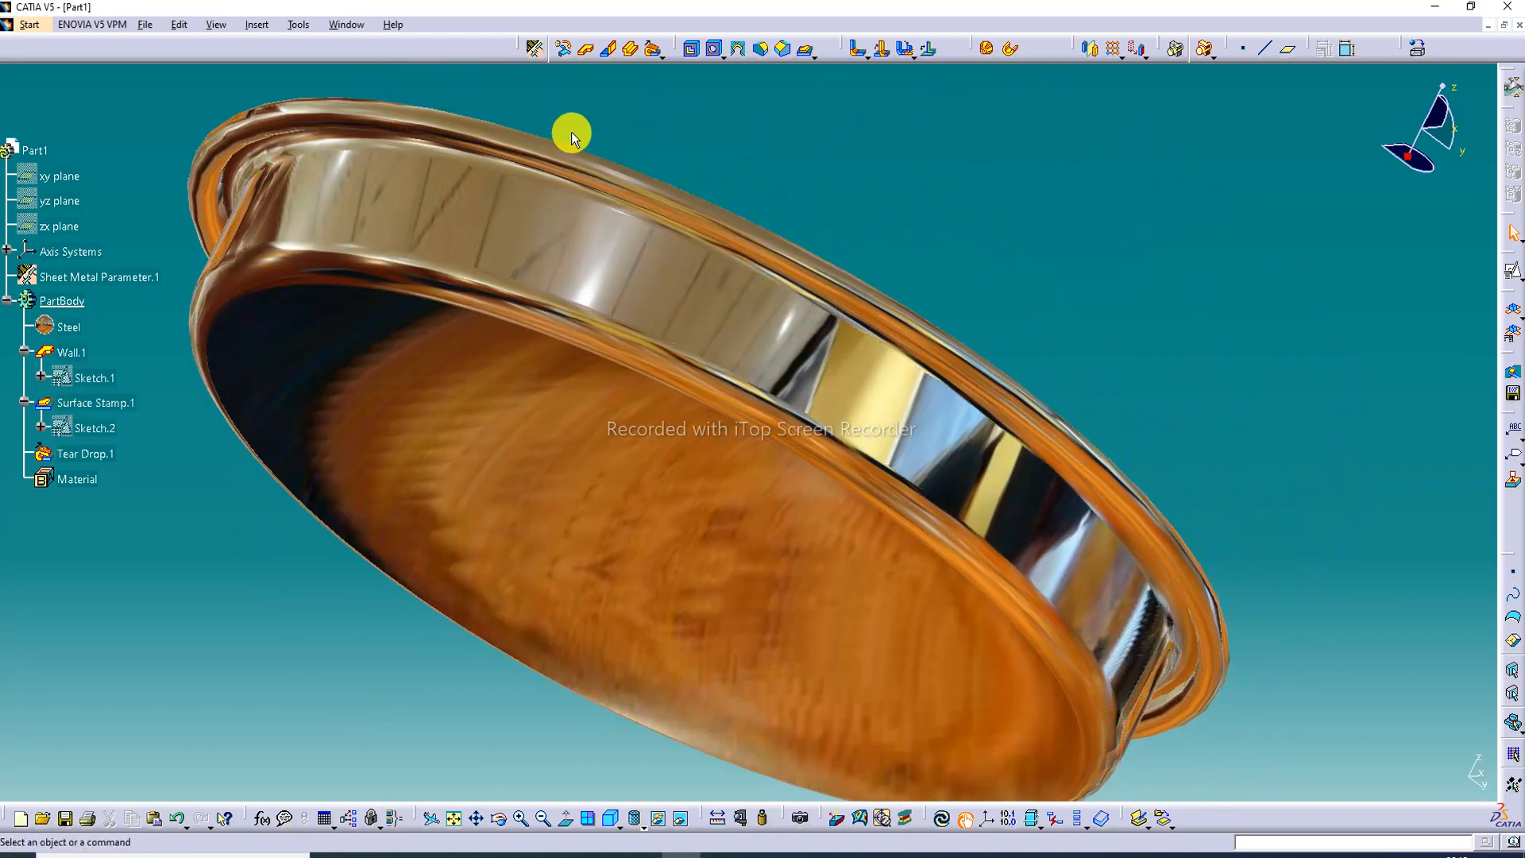
middle_drag(501, 190, 597, 491)
middle_drag(974, 487, 635, 523)
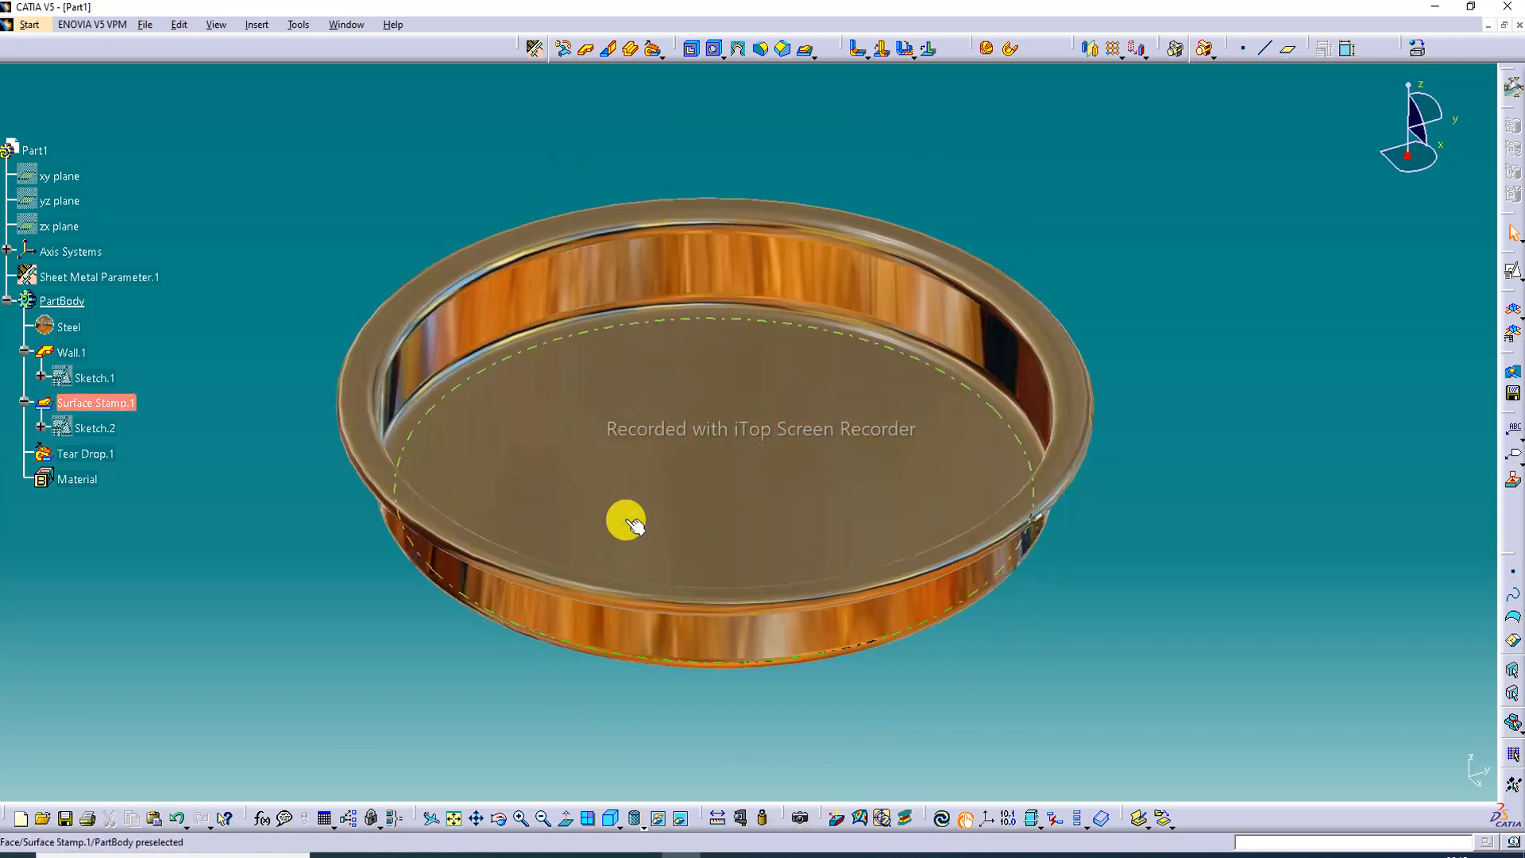
middle_click(644, 444)
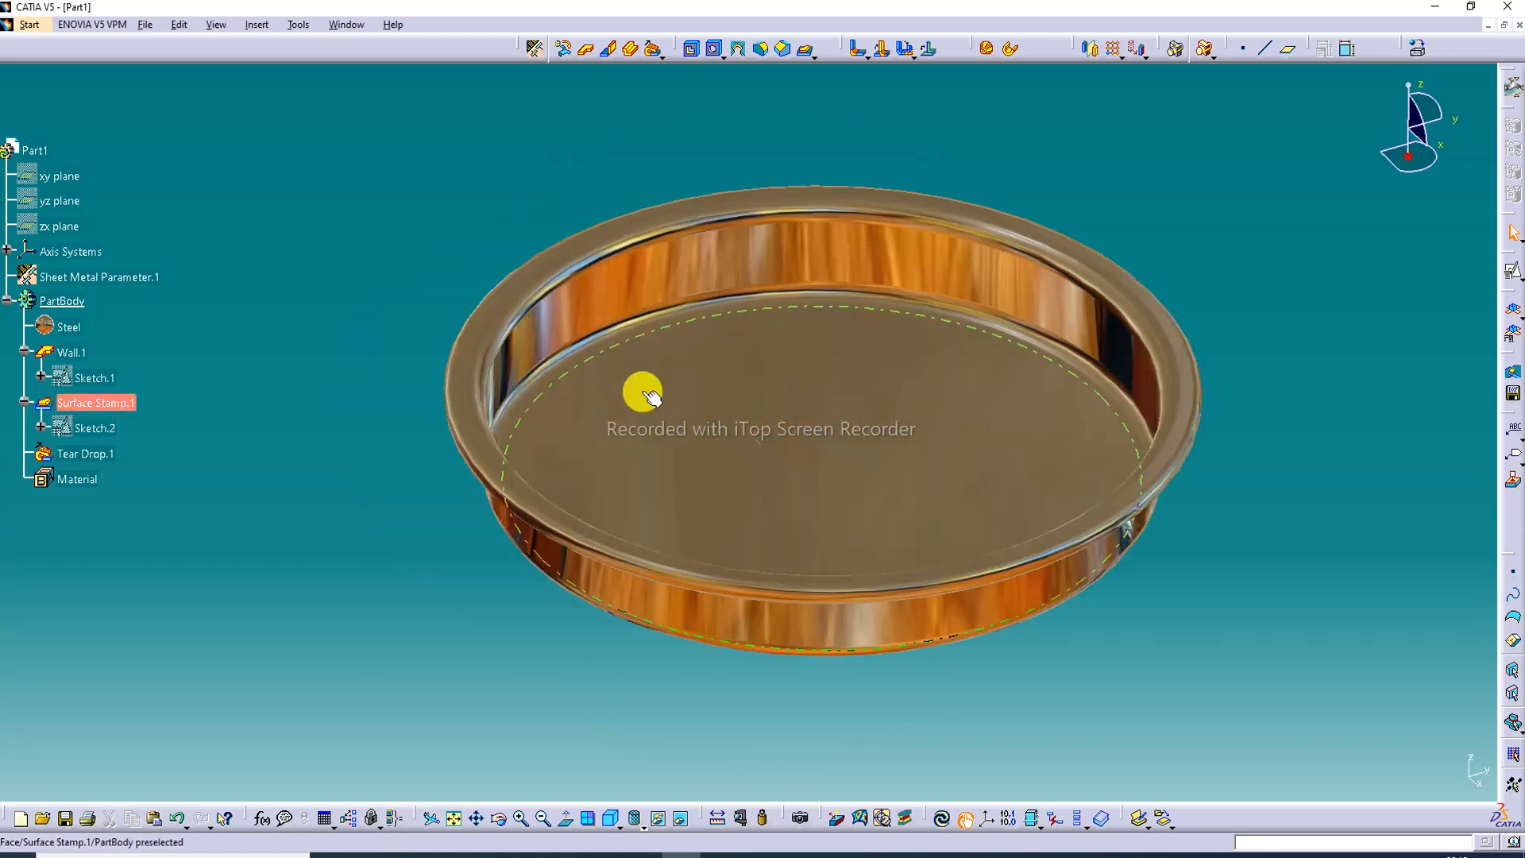
middle_drag(645, 394, 976, 70)
middle_drag(974, 212, 926, 202)
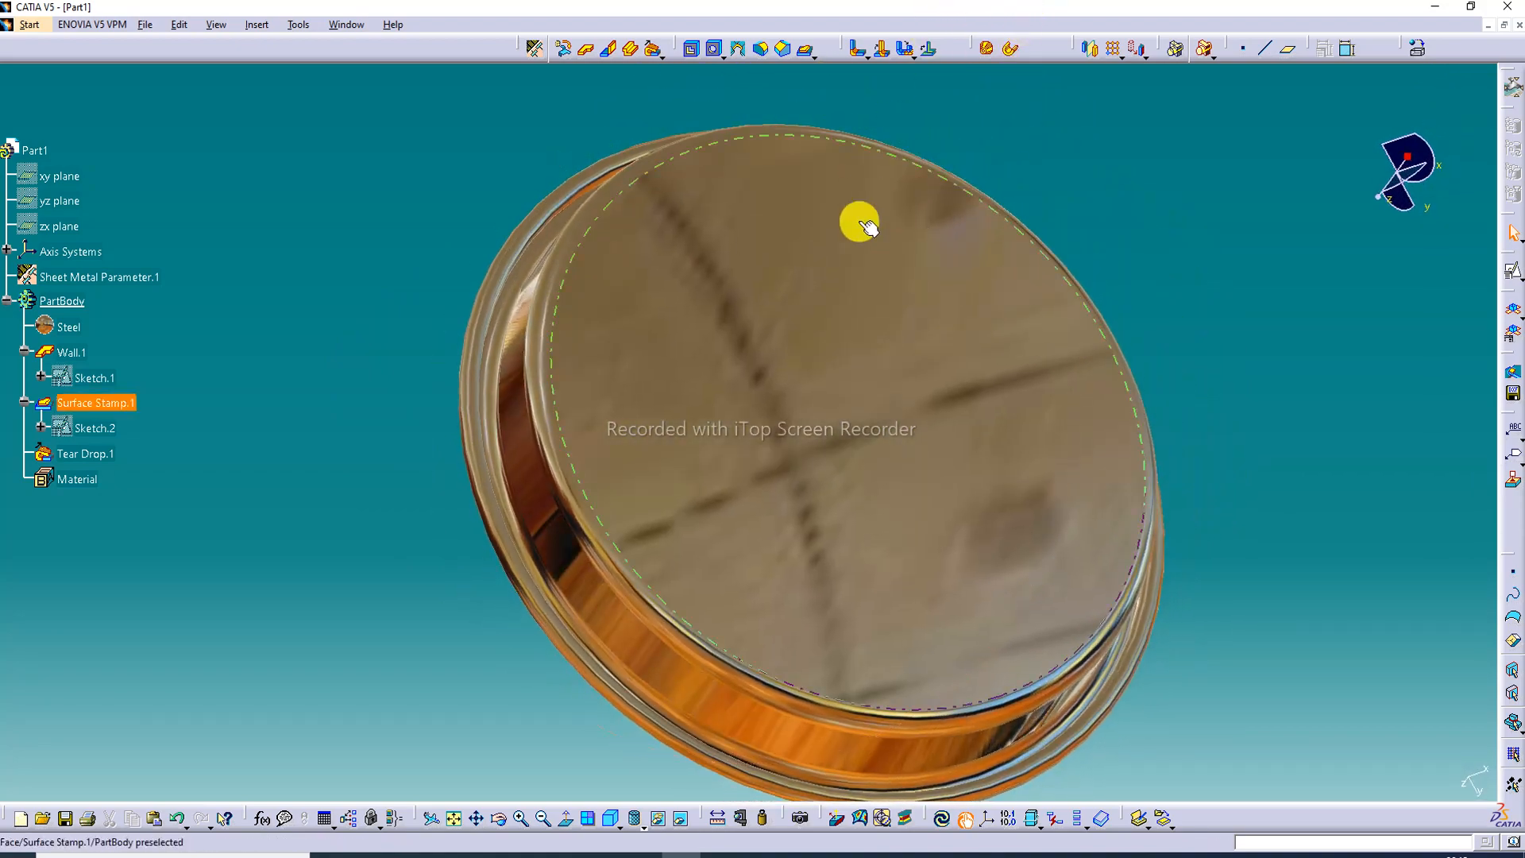
middle_drag(827, 395, 920, 34)
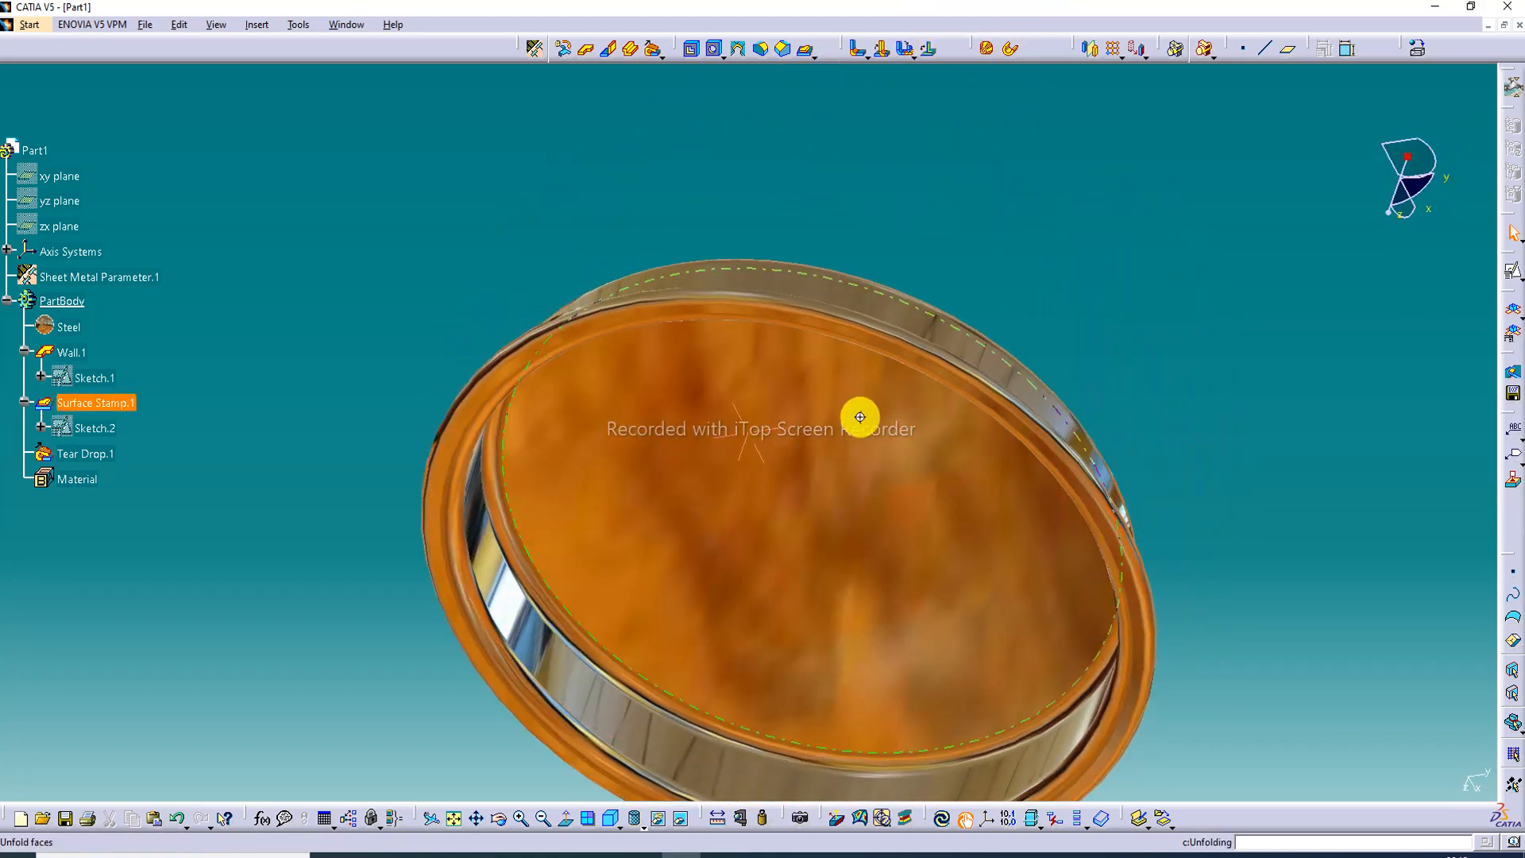
middle_drag(860, 417, 862, 92)
middle_drag(879, 350, 943, 239)
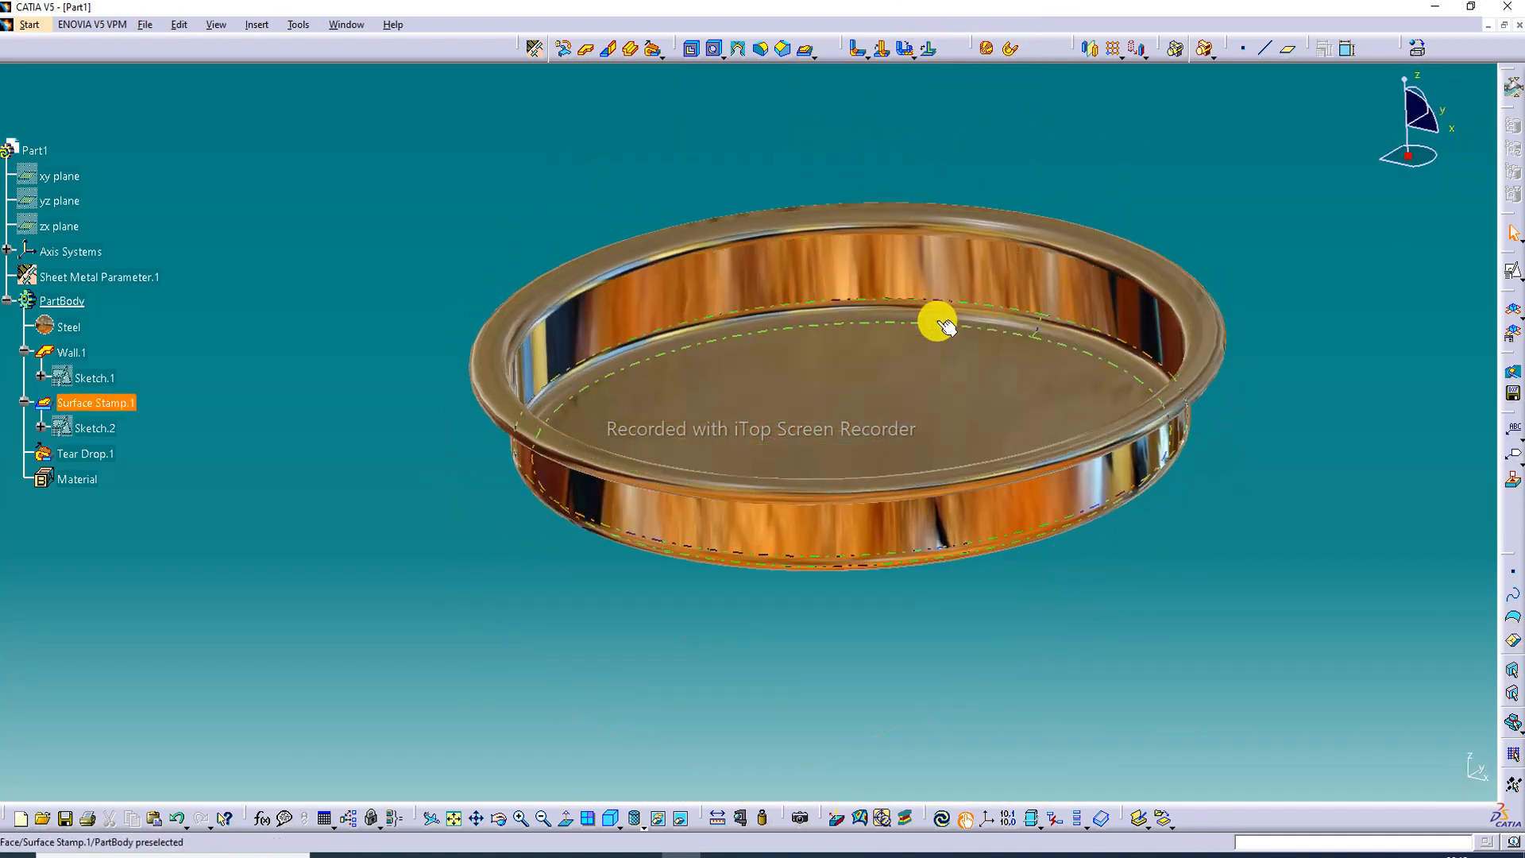
middle_drag(945, 325, 939, 432)
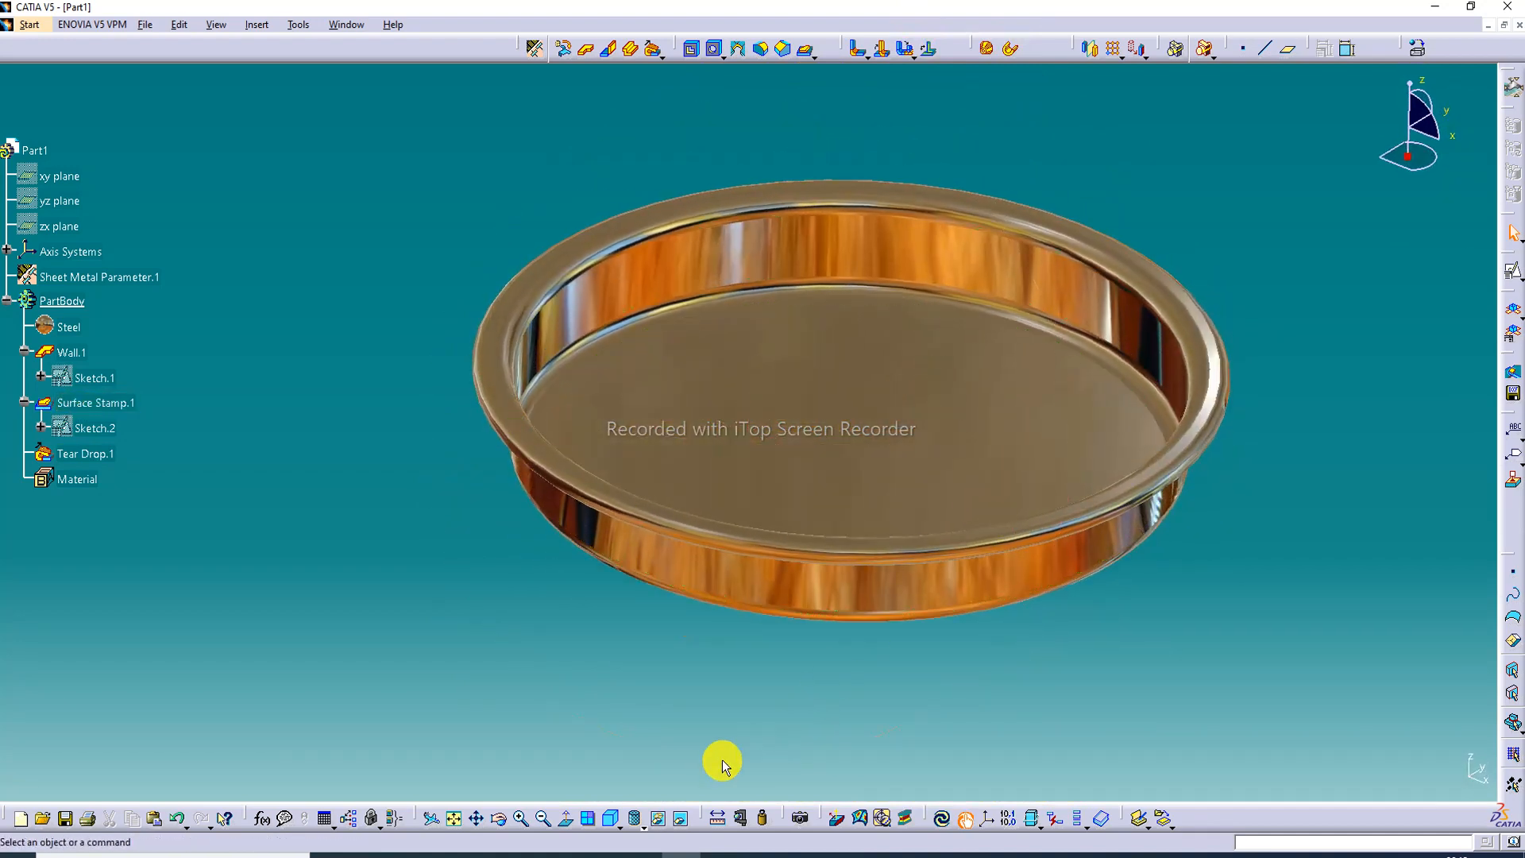
click(611, 820)
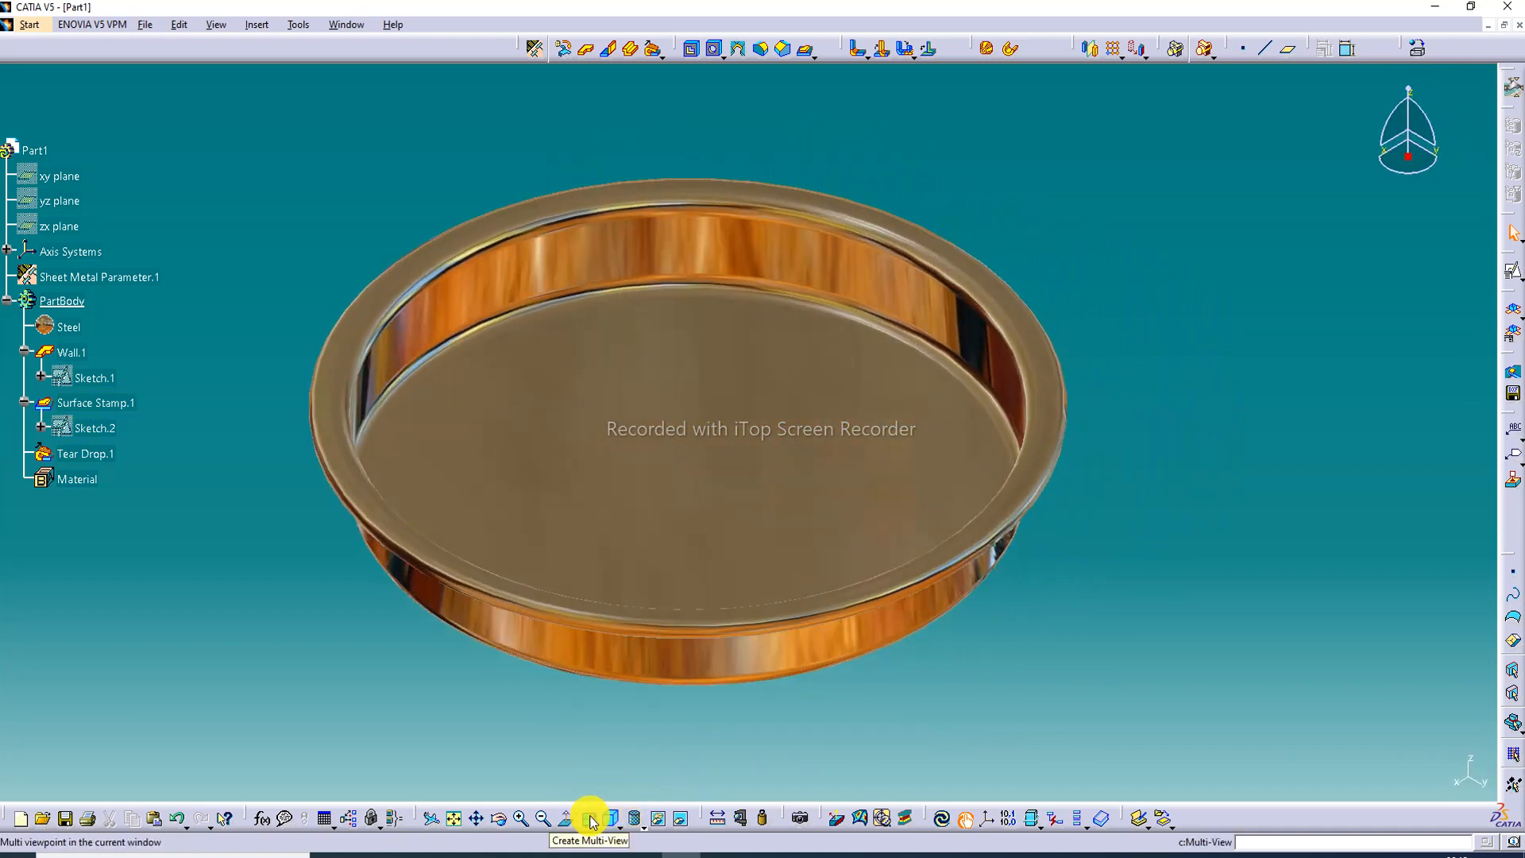
- Split the display into multiple viewpoints, inspect the plate from different angles in them, and return to a single view
click(591, 820)
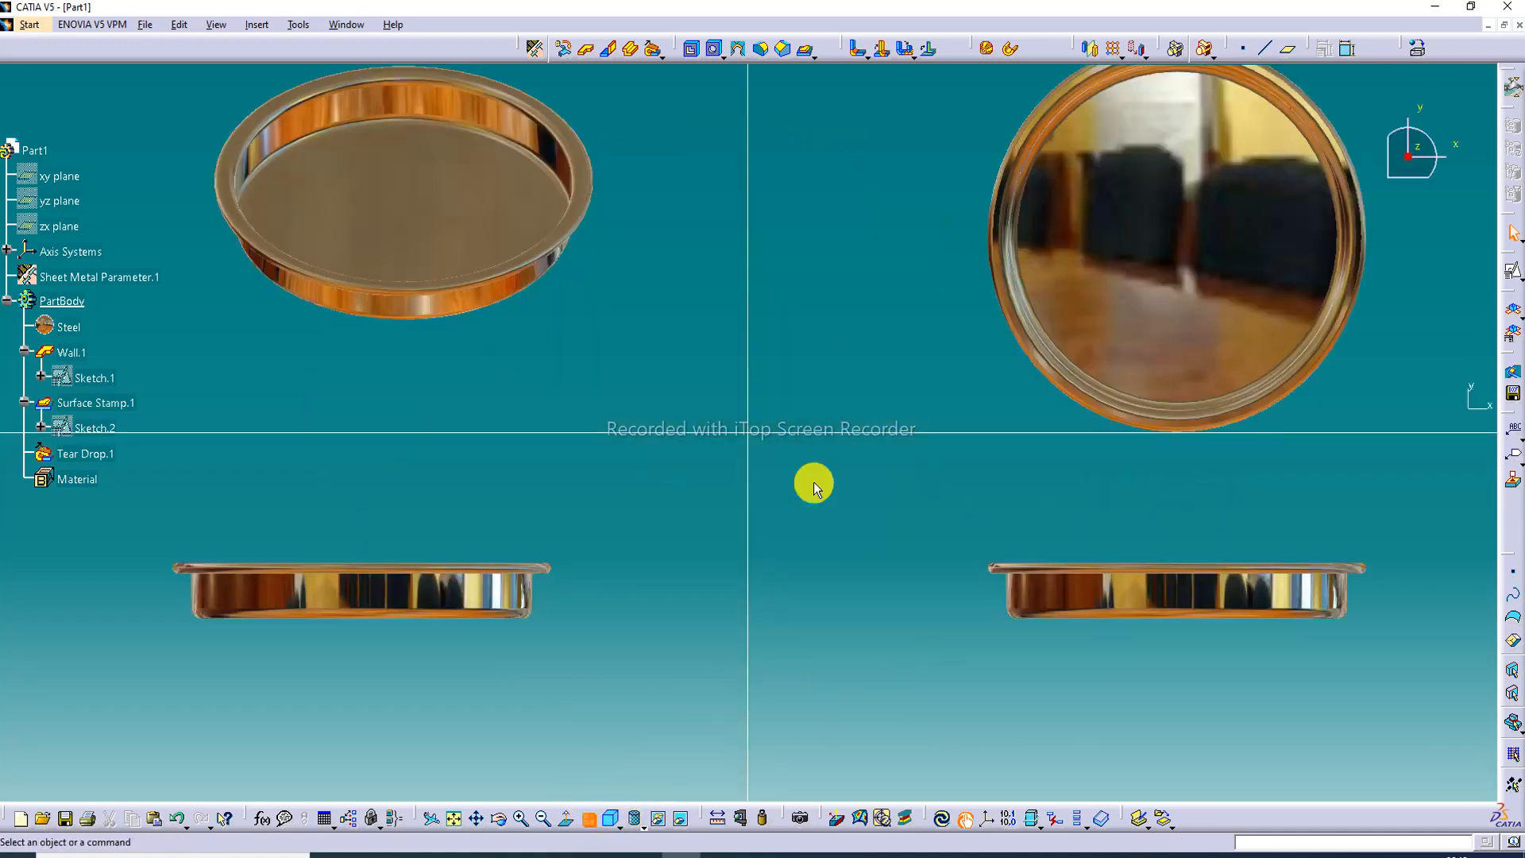
middle_drag(1127, 187, 1153, 449)
middle_drag(1157, 569, 1157, 654)
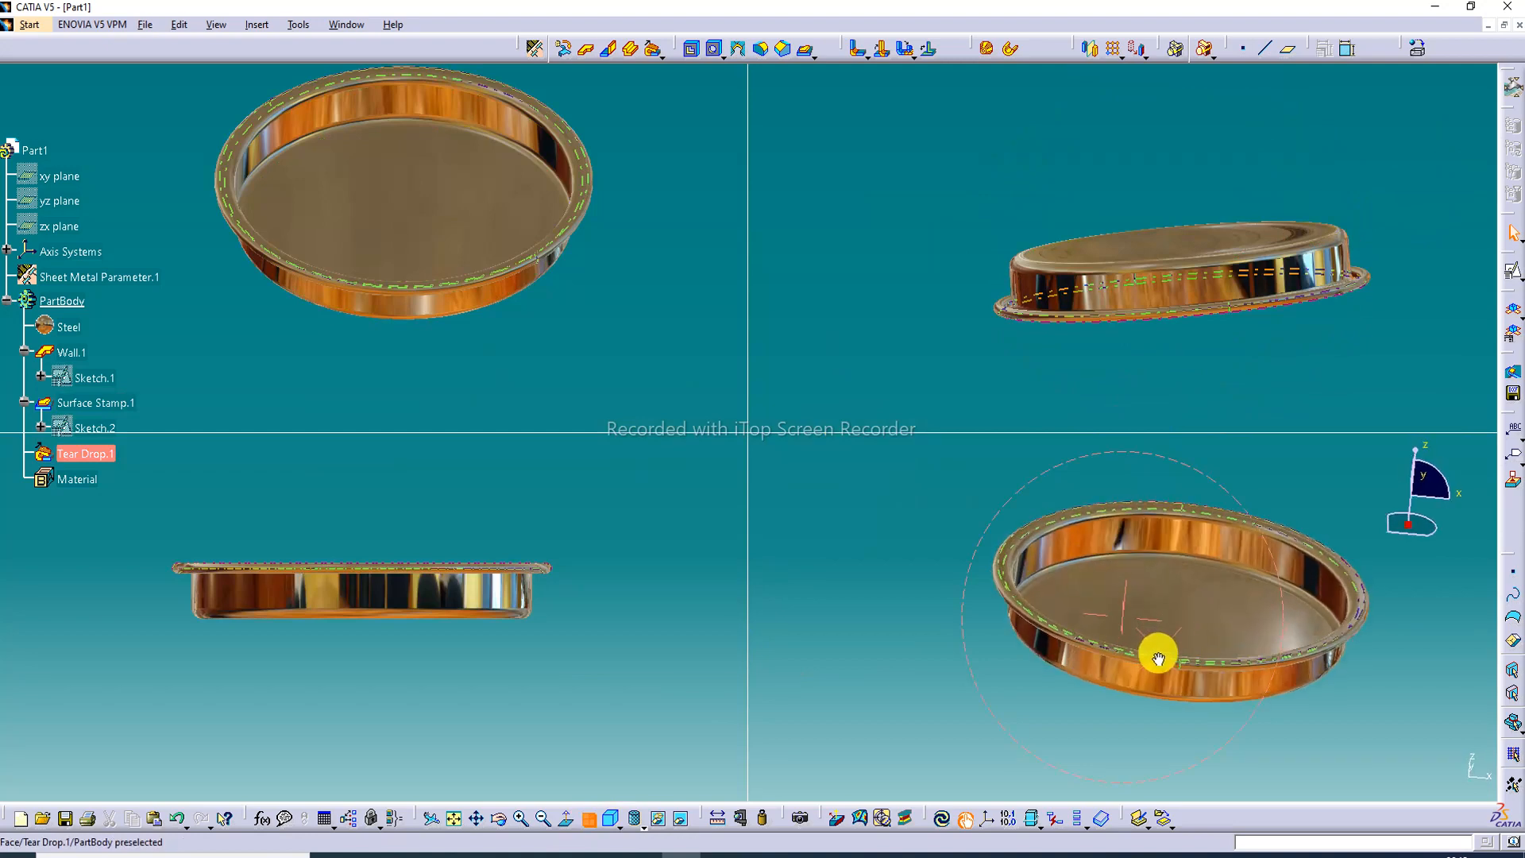
middle_drag(442, 571, 461, 643)
middle_drag(1218, 299, 1146, 312)
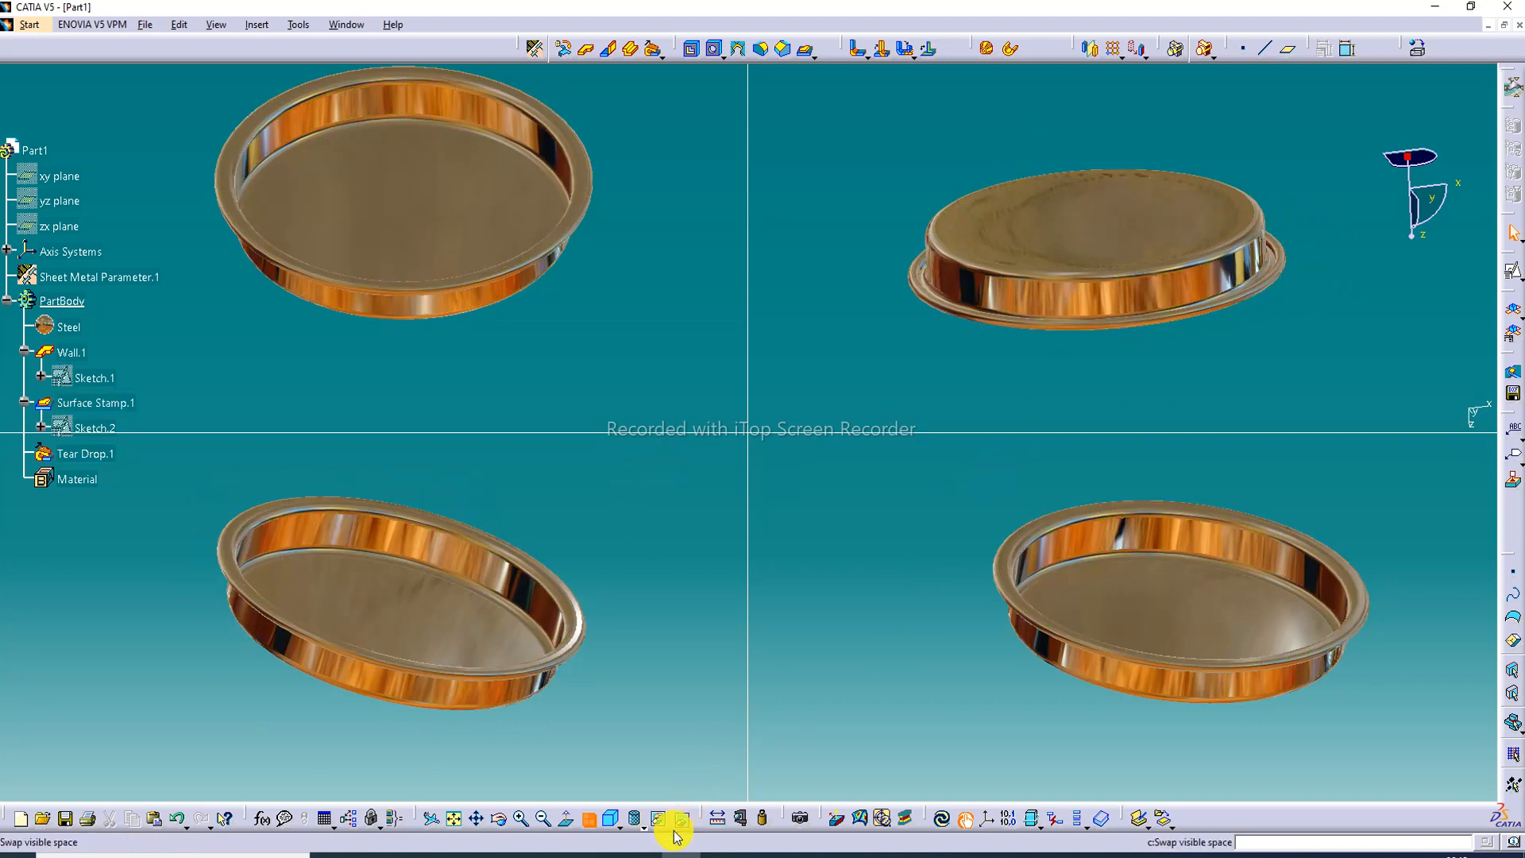
click(589, 819)
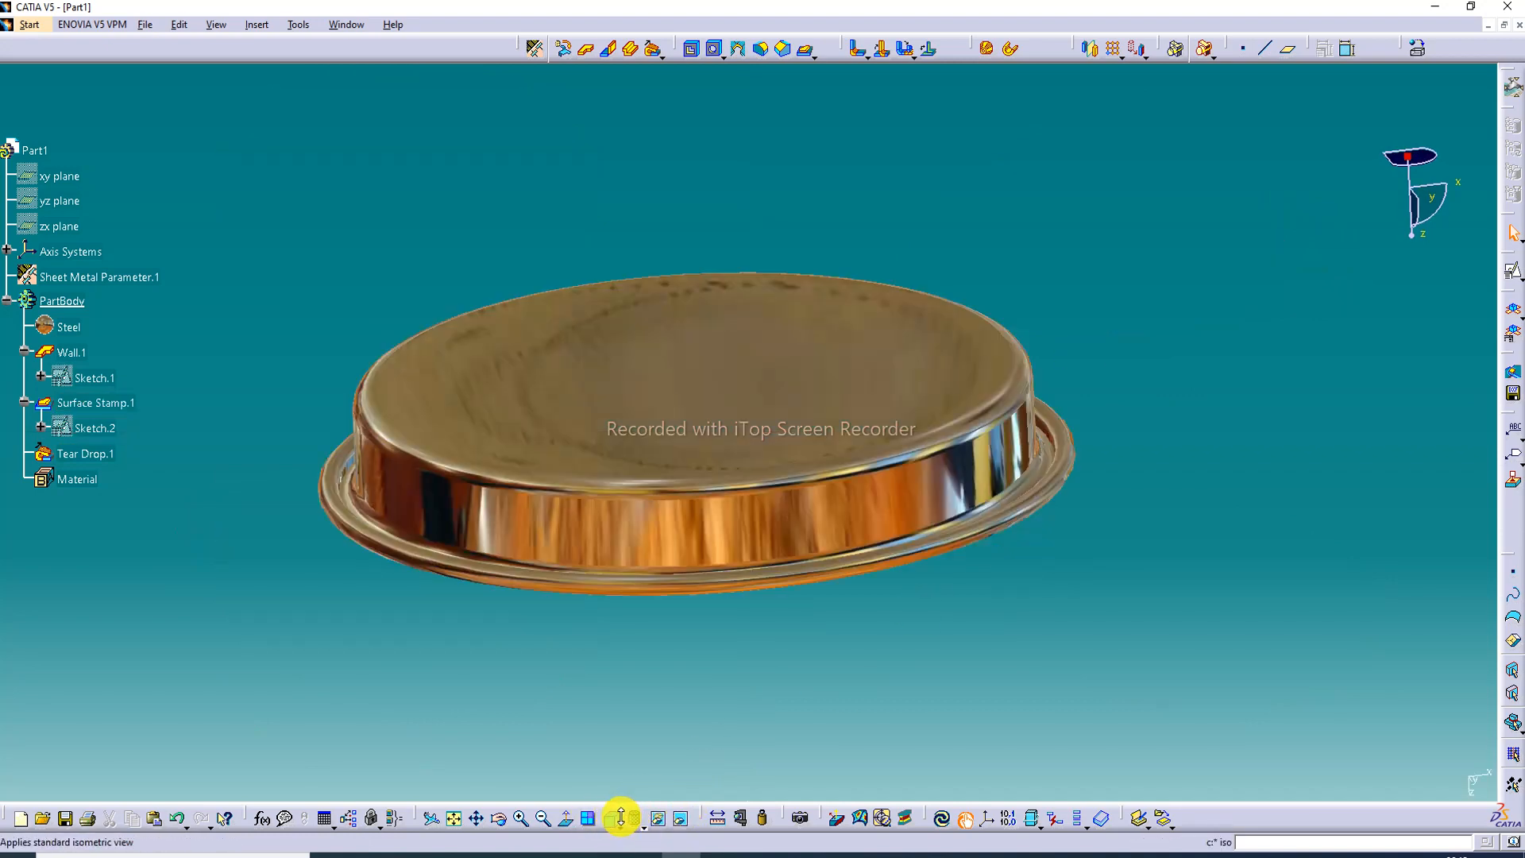
- Inspect the reflections inside the plate's recess from above and reset the model to the isometric view
middle_drag(726, 453, 741, 248)
middle_drag(709, 327, 718, 48)
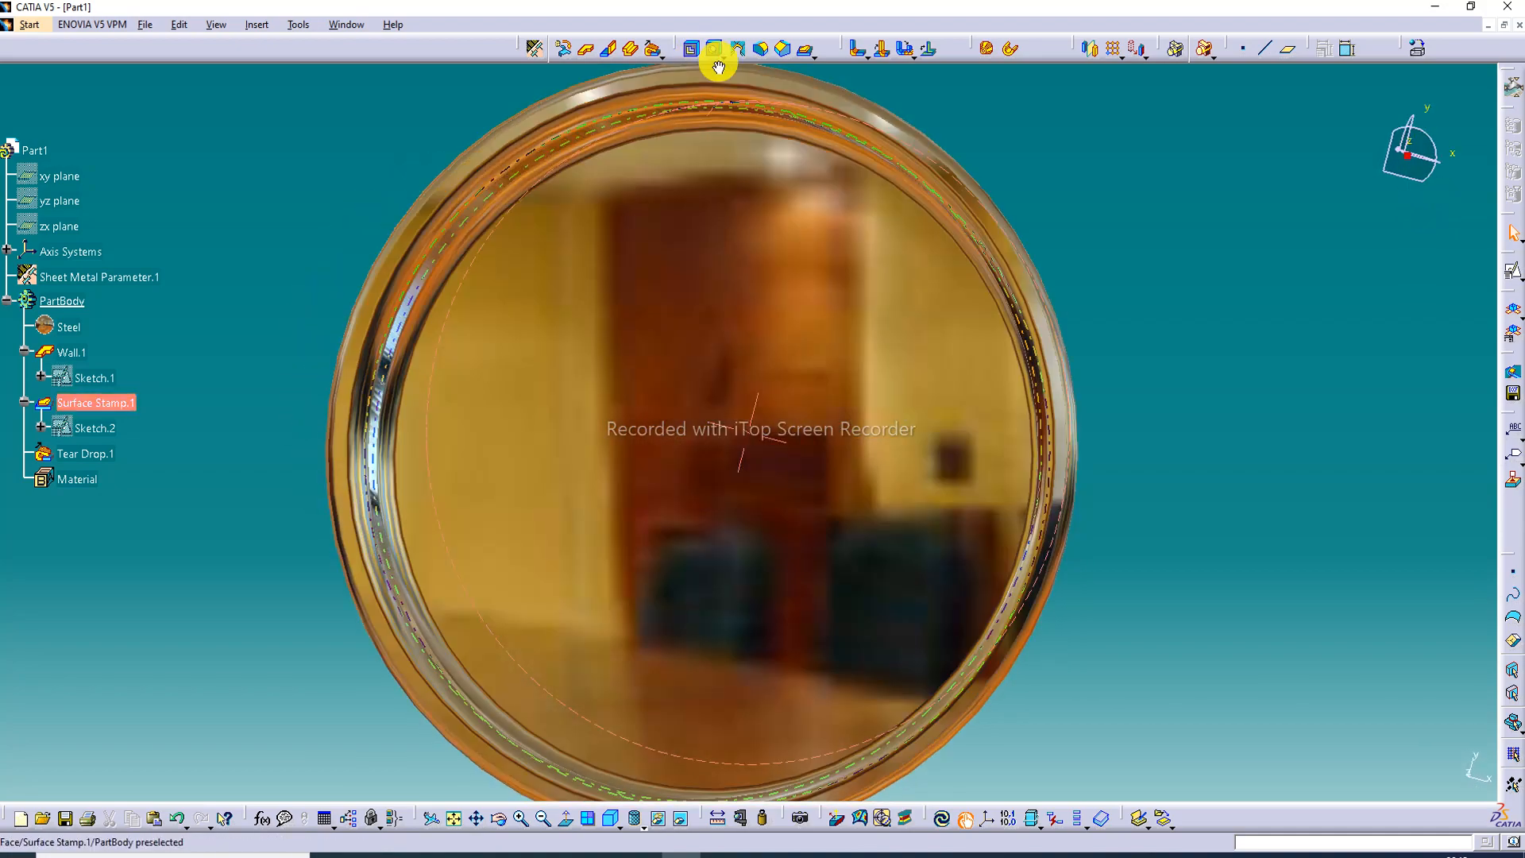
click(609, 820)
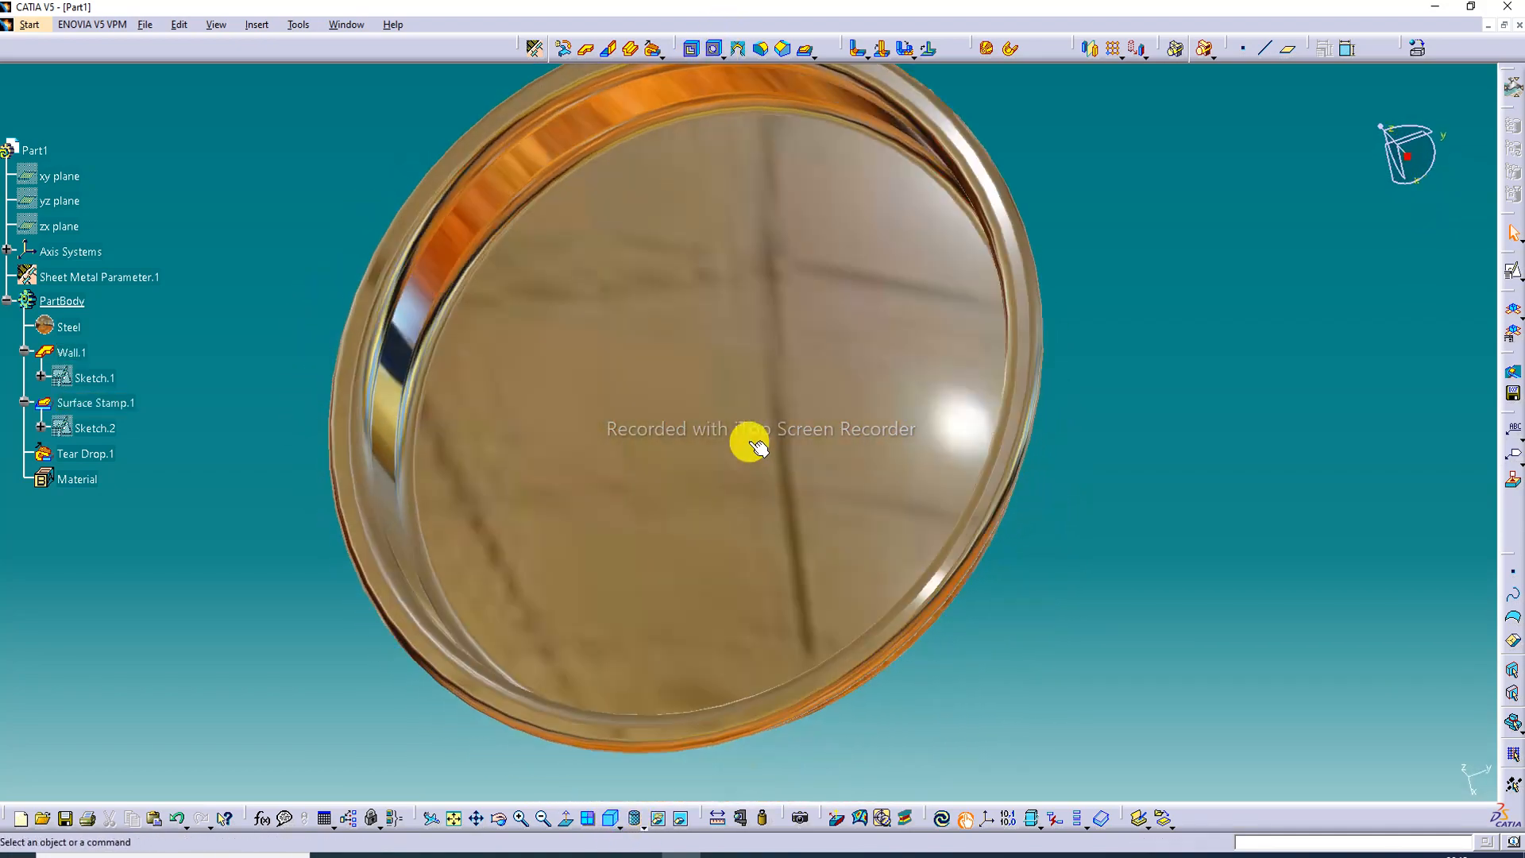
mouse_move(848, 478)
middle_down()
mouse_move(850, 416)
mouse_move(888, 463)
mouse_move(885, 436)
mouse_move(889, 493)
mouse_move(874, 439)
mouse_move(880, 470)
mouse_move(834, 476)
middle_up()
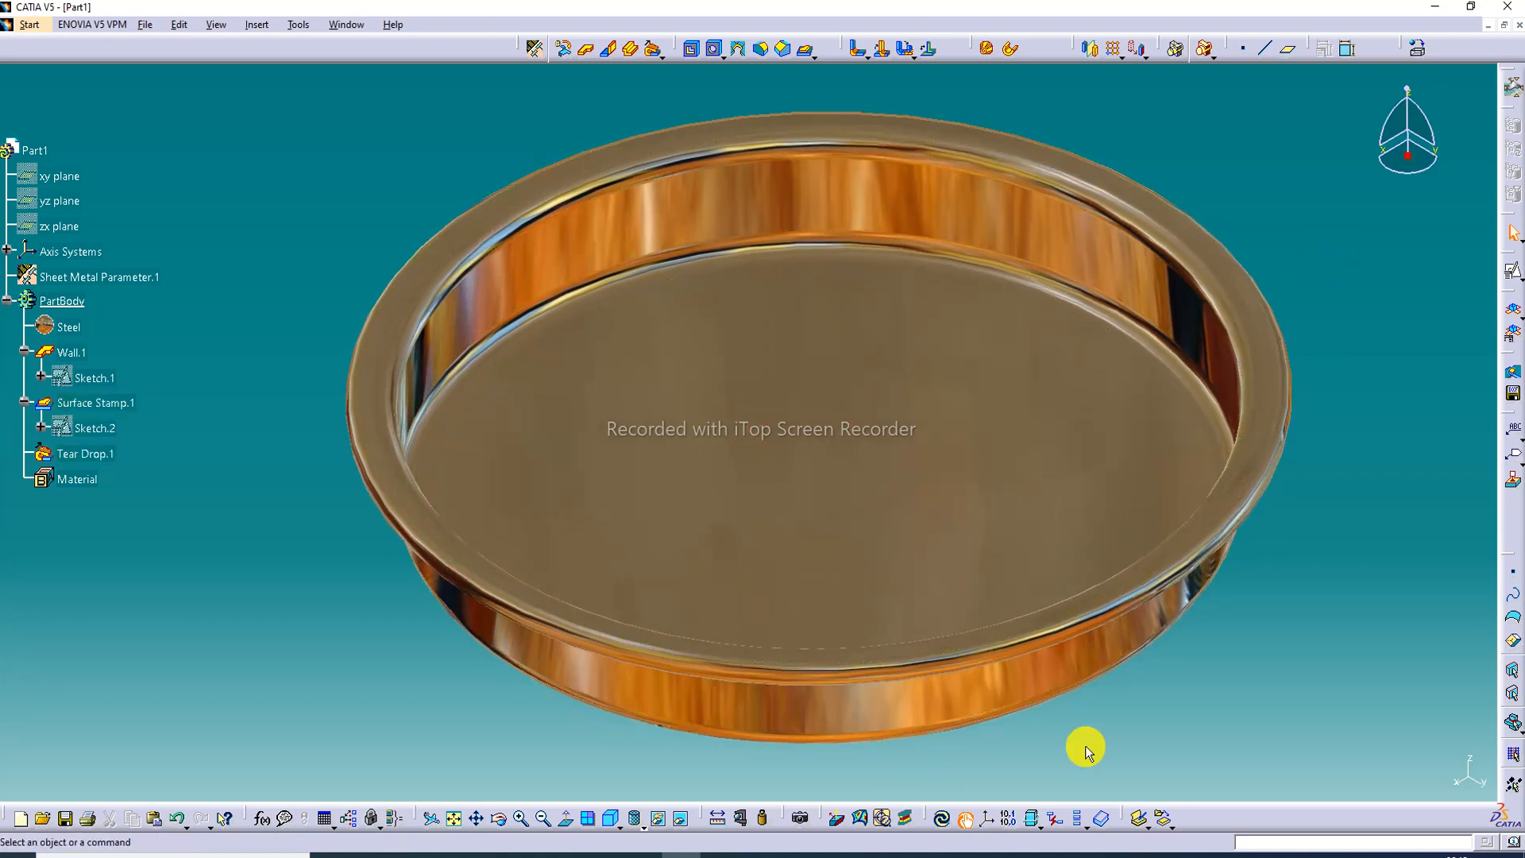